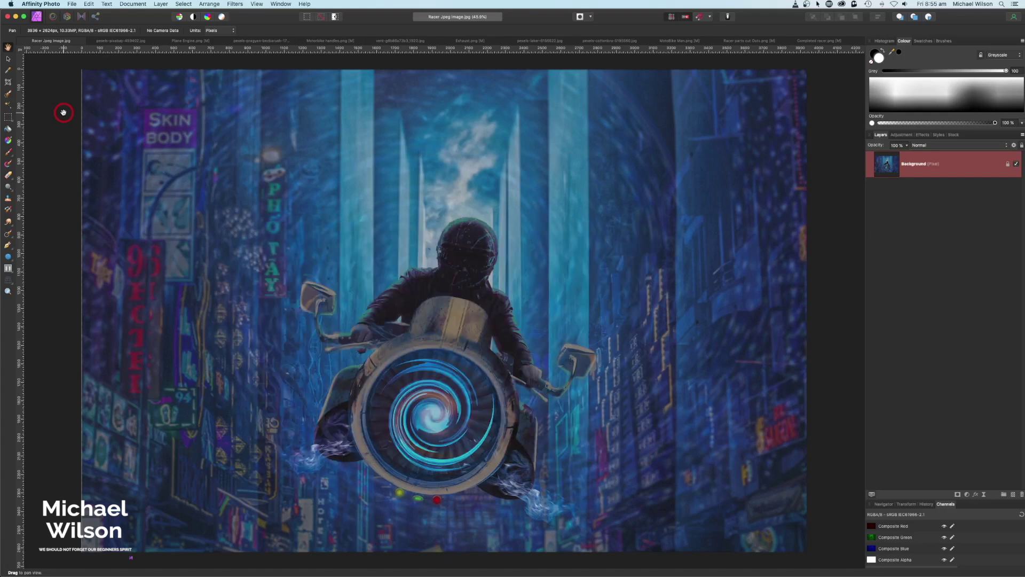
In Plane Engine.png, rotate the cut-out engine upside down and scale it down near the bottom centre of the canvas
left_click_drag(63, 112, 146, 106)
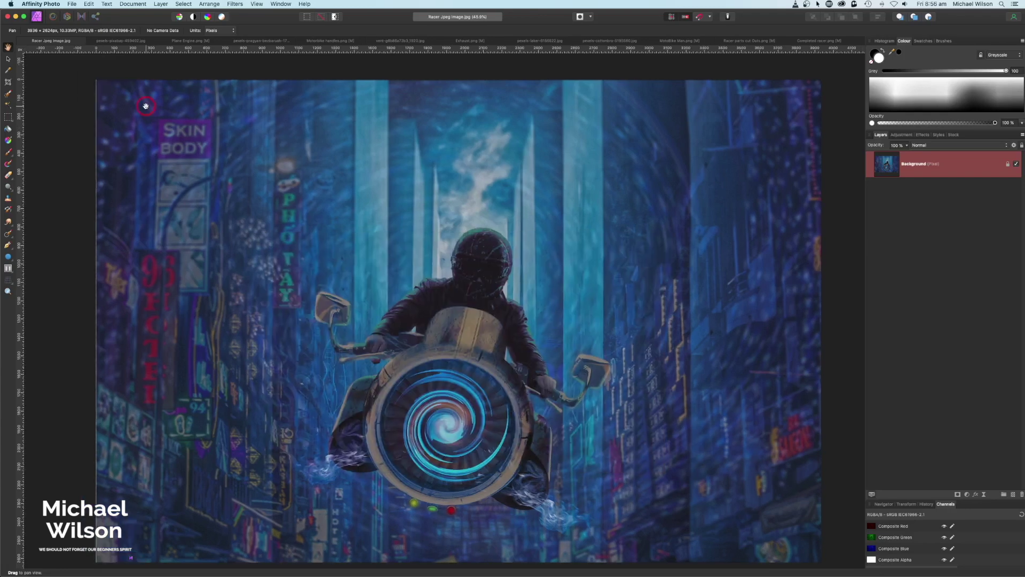
left_click(121, 43)
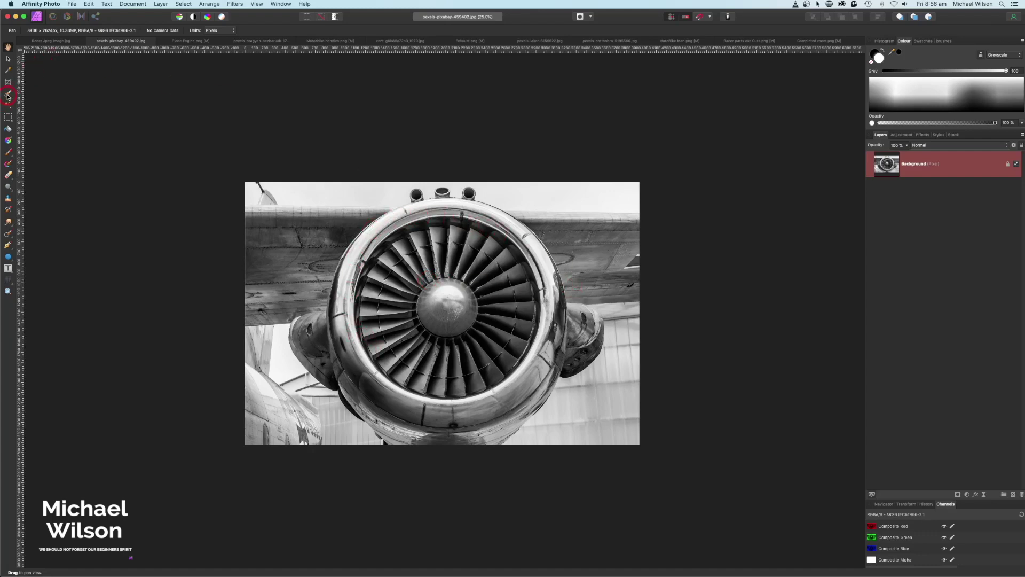
left_click(191, 40)
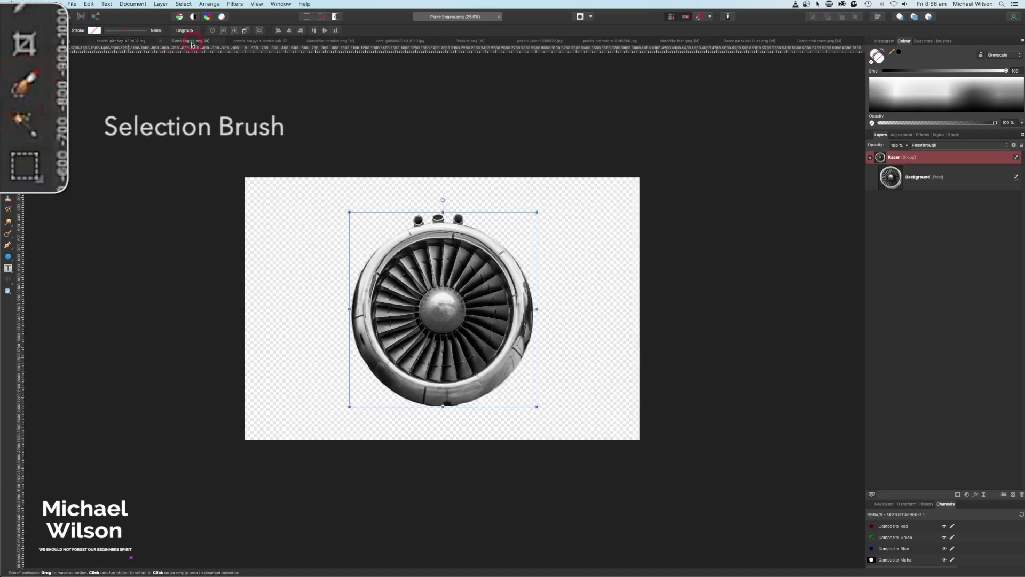
mouse_move(522, 297)
left_mouse_down()
mouse_move(504, 295)
mouse_move(511, 299)
left_mouse_up()
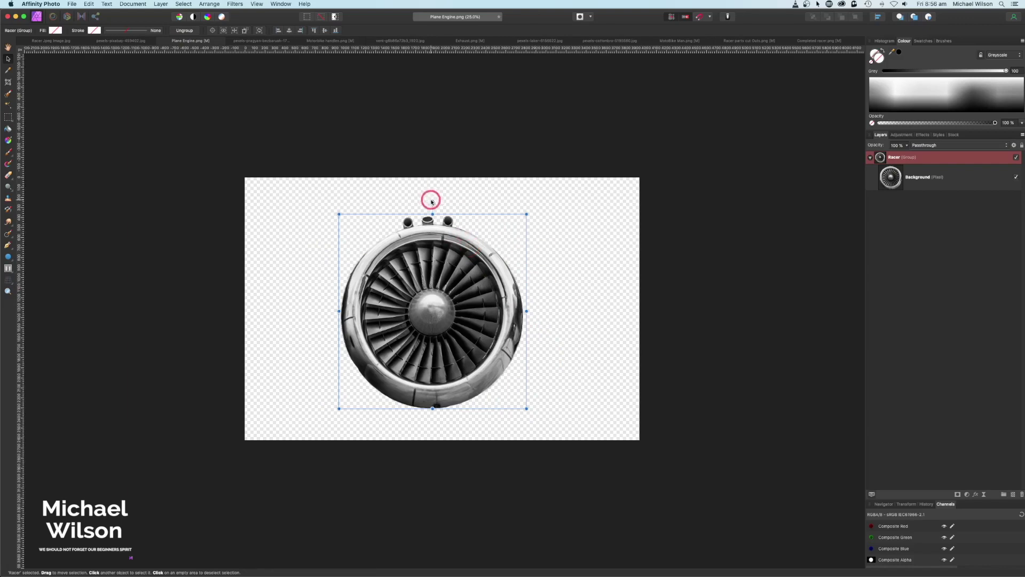
left_click_drag(439, 201, 434, 339)
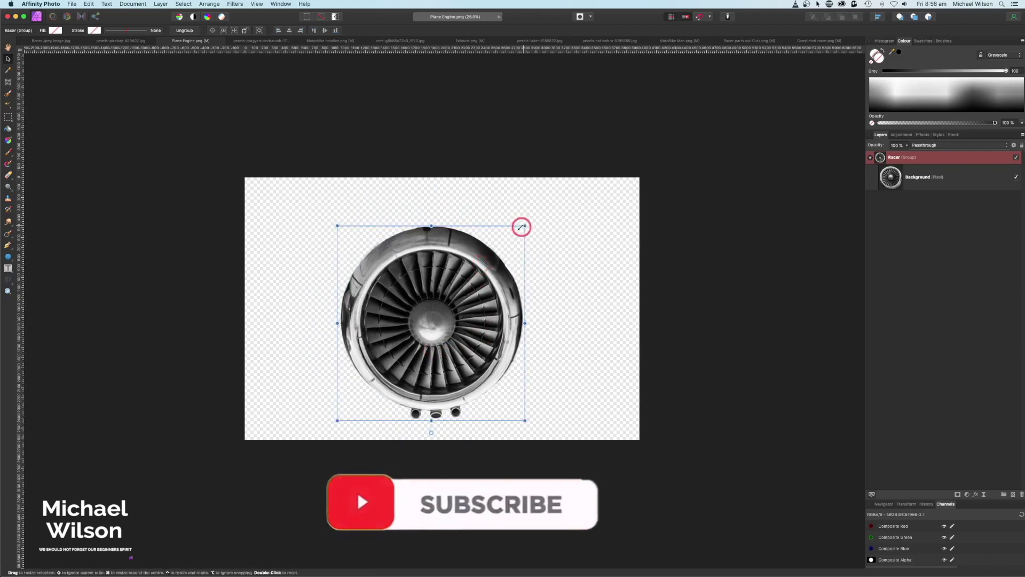
left_click_drag(523, 224, 476, 299)
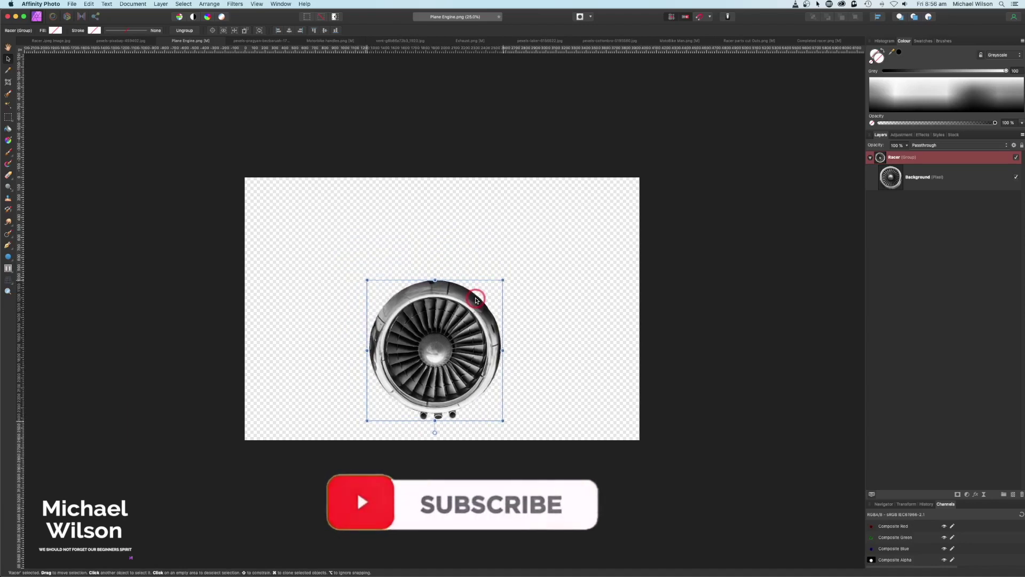
Copy the handlebars cut-out from Motorbike handles.png and paste it into Plane Engine.png
left_click(254, 43)
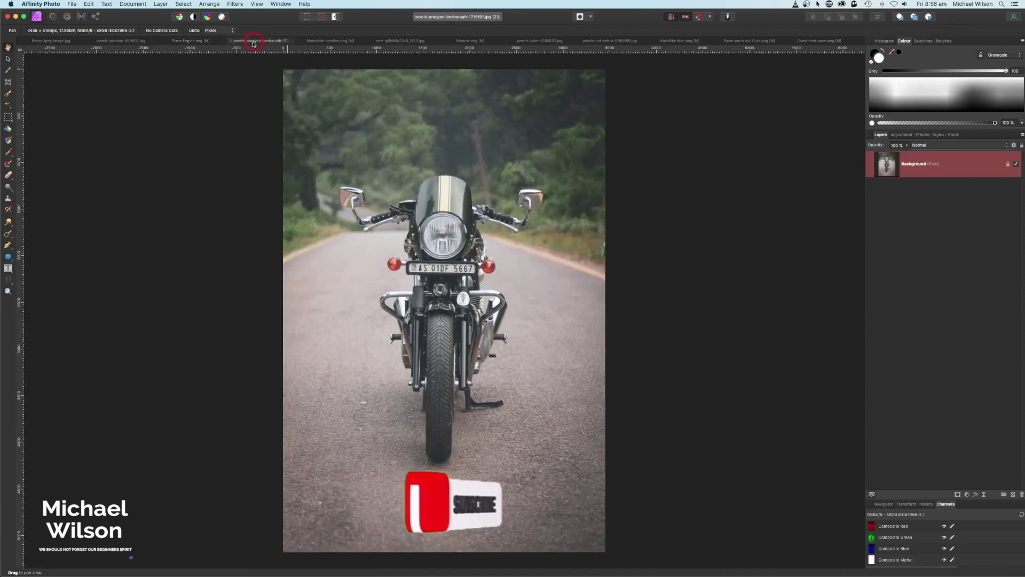
key("h")
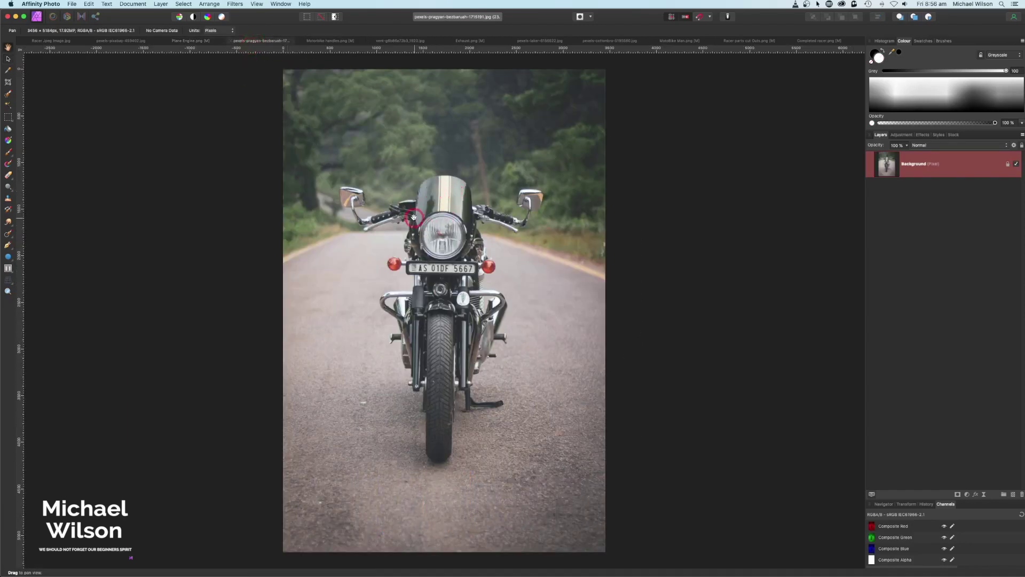
left_click(24, 85)
left_click(323, 41)
key("v")
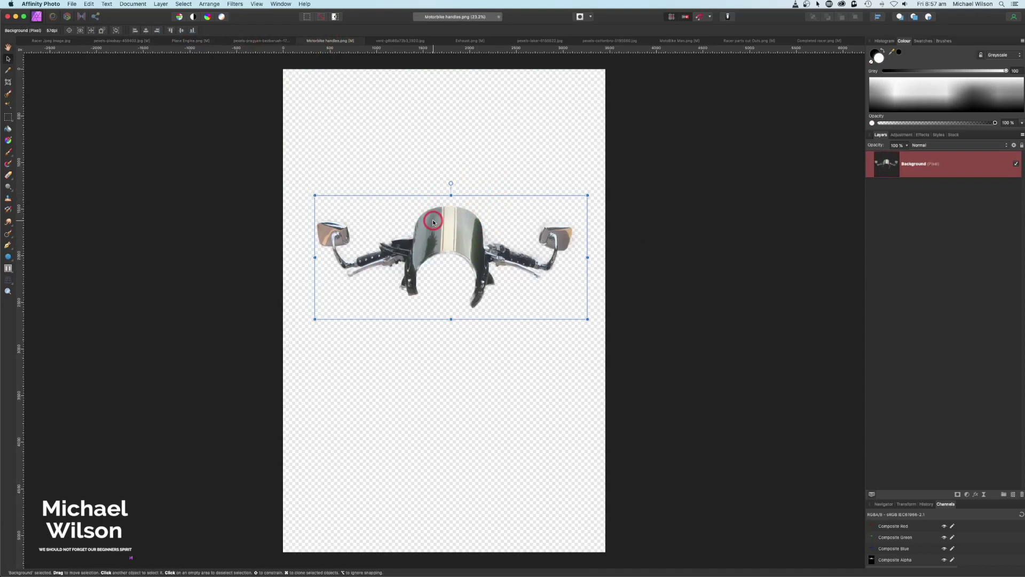
left_click(184, 41)
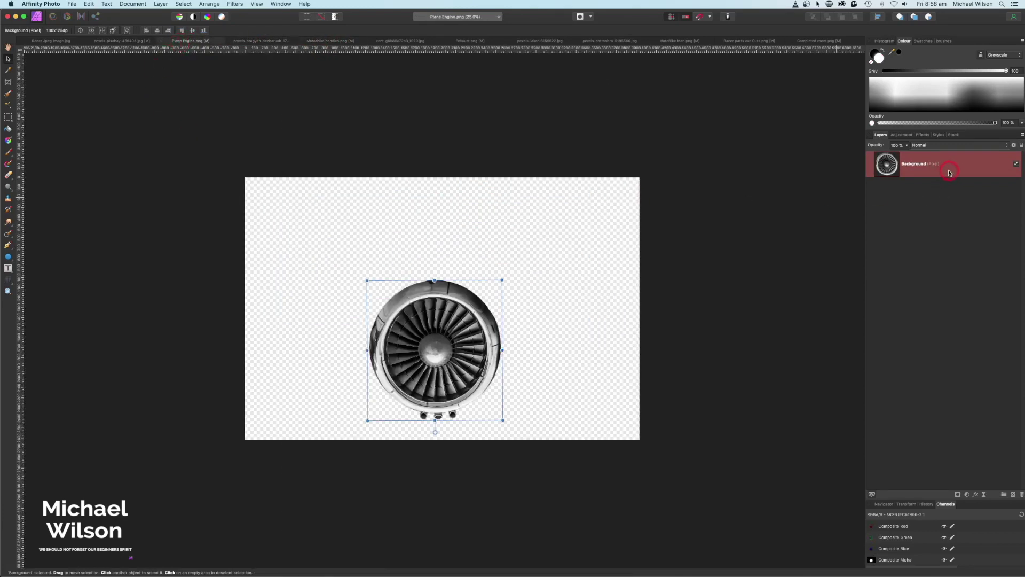
key("super+v")
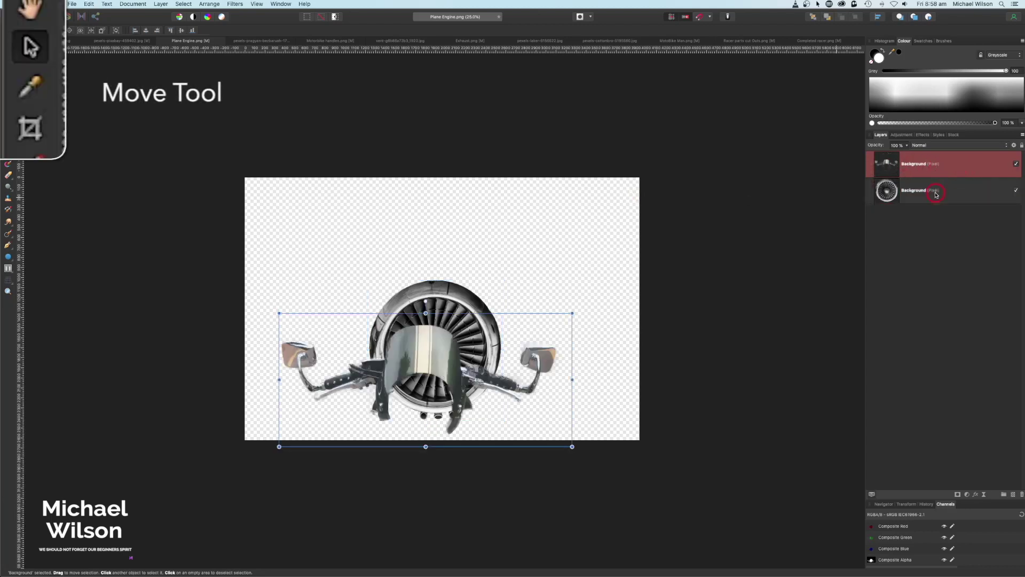
Place the handlebars layer beneath the engine layer and position and enlarge the handlebars so they sit centred behind the engine's top
left_click_drag(936, 195, 935, 202)
left_click_drag(566, 345, 575, 251)
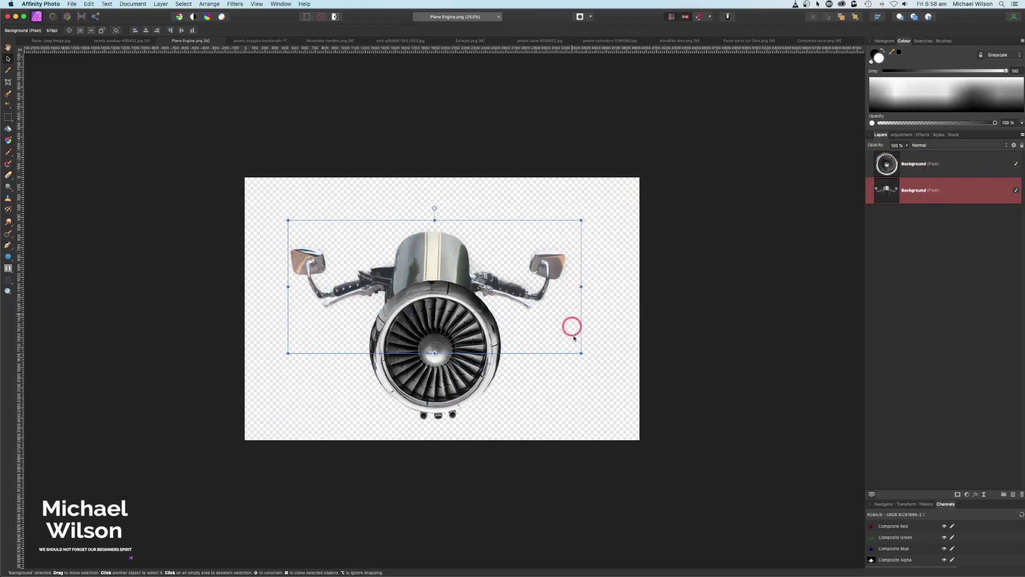
left_click_drag(581, 352, 586, 362)
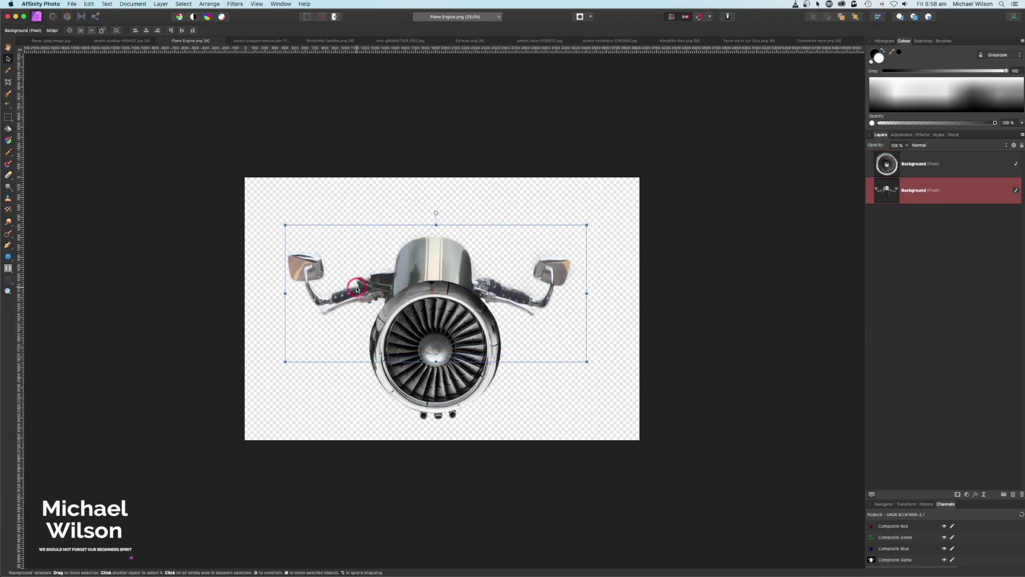
left_click_drag(521, 271, 522, 274)
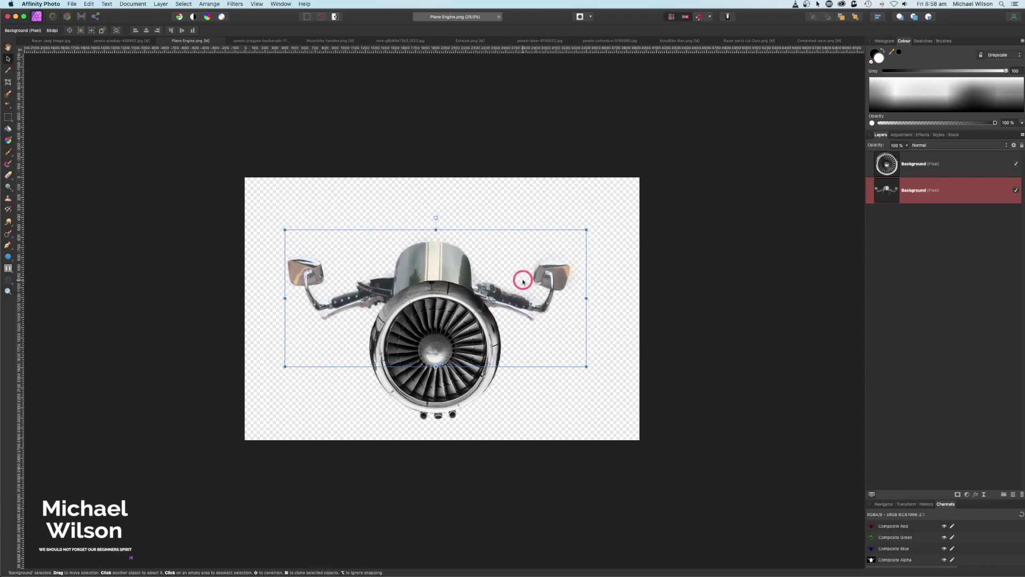
mouse_move(585, 363)
left_mouse_down()
mouse_move(594, 368)
mouse_move(563, 343)
mouse_move(597, 372)
mouse_move(575, 358)
left_mouse_up()
Add a mask to the engine layer and ready a soft Paint Brush with black as its colour
left_click(939, 163)
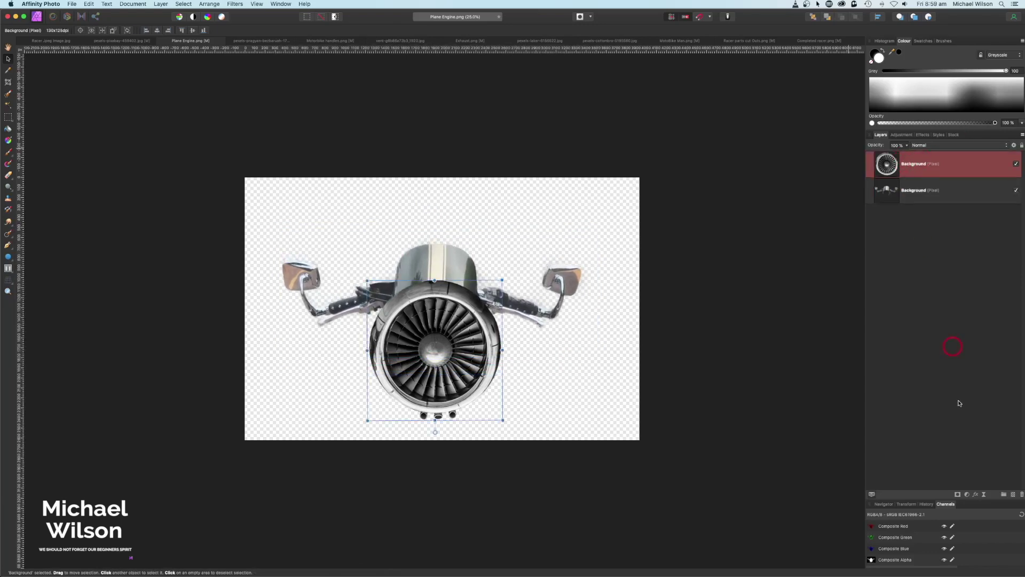
left_click(958, 493)
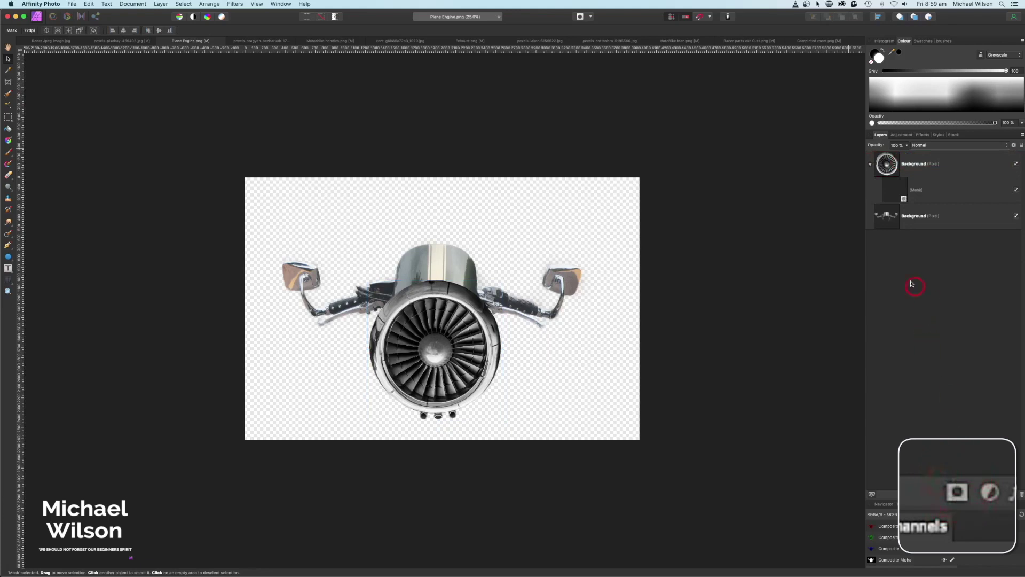
left_click(898, 185)
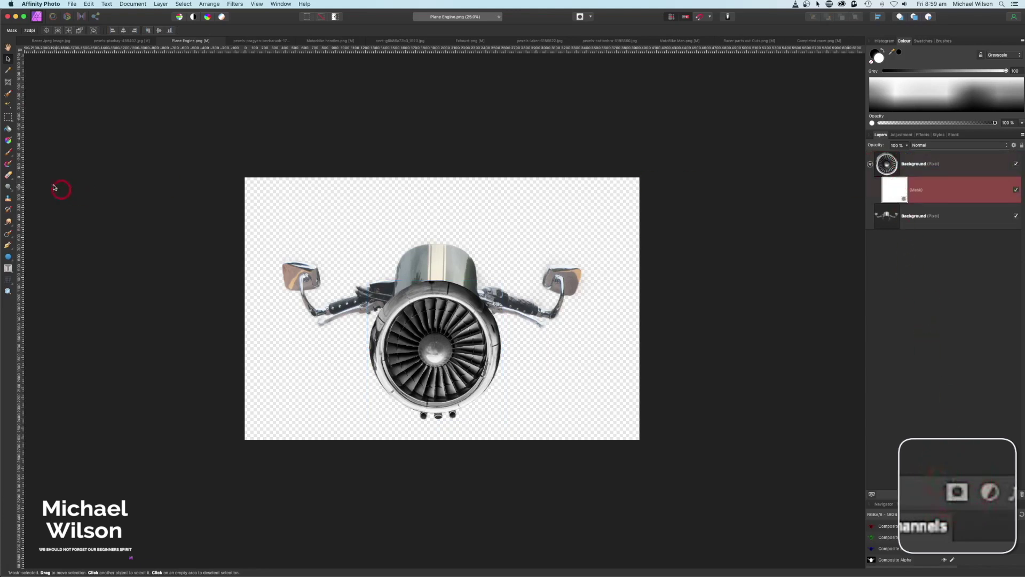
left_click(8, 153)
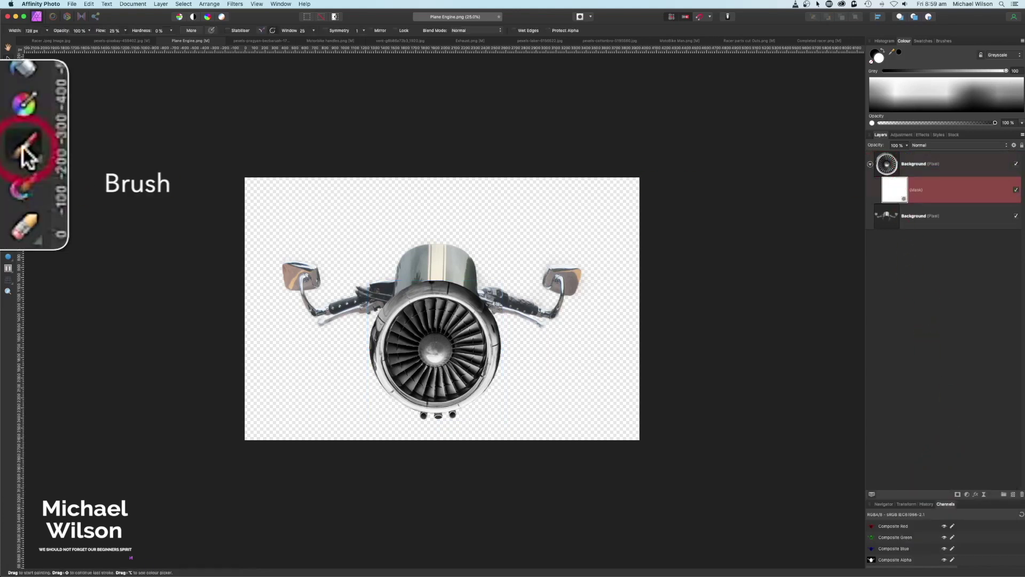
left_click(946, 42)
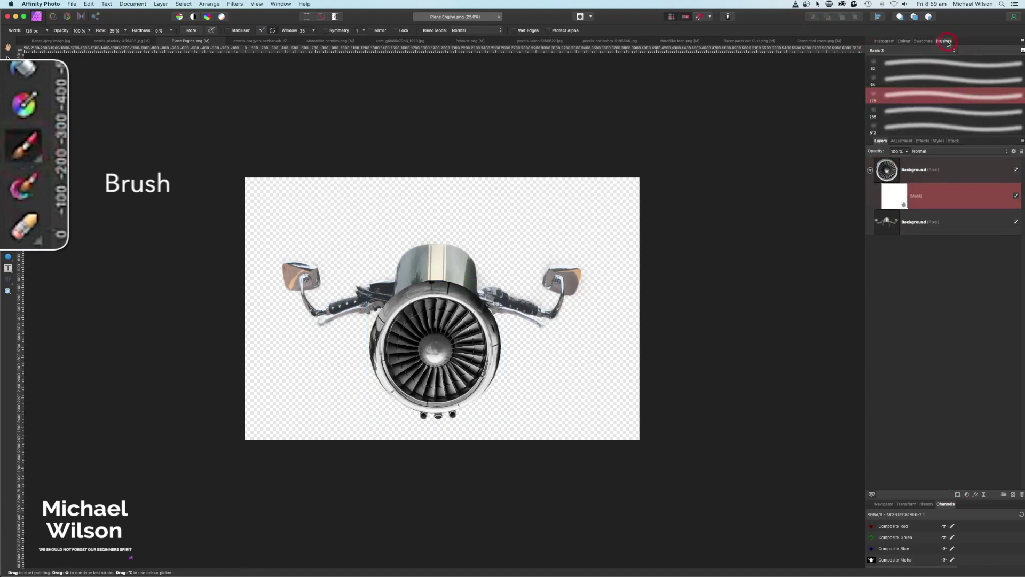
left_click(904, 41)
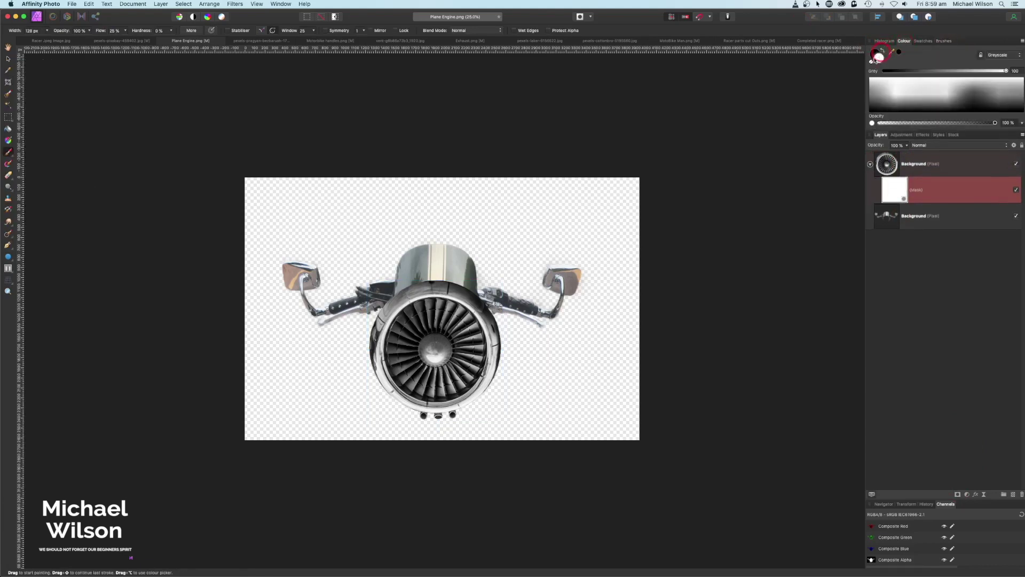
left_click(980, 90)
Paint black on the mask along the engine's upper outer rim so the windshield meets the inner ring
key("super+equal")
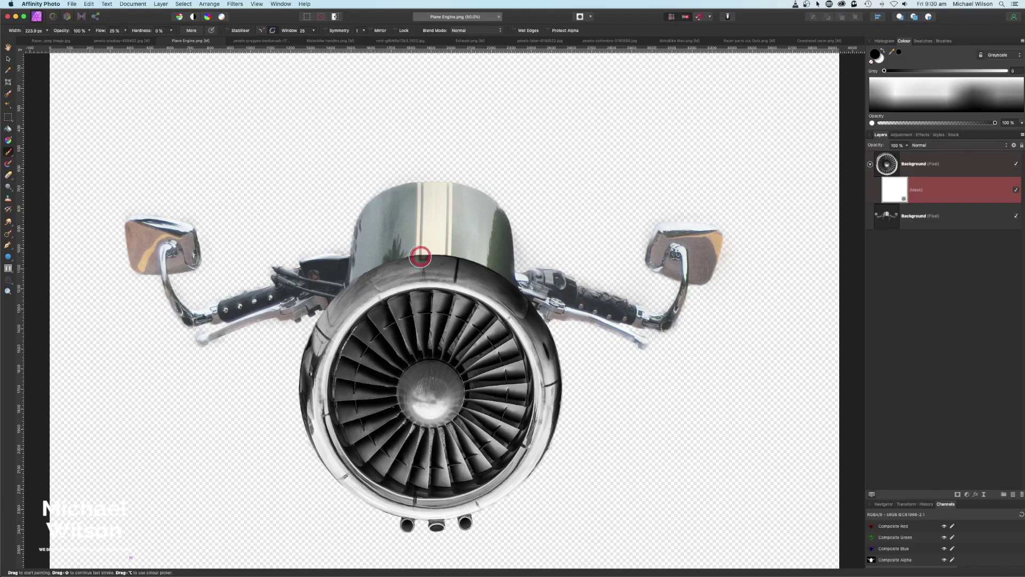
mouse_move(419, 254)
left_mouse_down()
mouse_move(445, 266)
mouse_move(419, 261)
mouse_move(441, 253)
mouse_move(478, 258)
left_mouse_up()
key("x")
mouse_move(410, 259)
left_mouse_down()
mouse_move(352, 285)
mouse_move(419, 256)
mouse_move(525, 308)
left_mouse_up()
key("[")
key("[")
key("[")
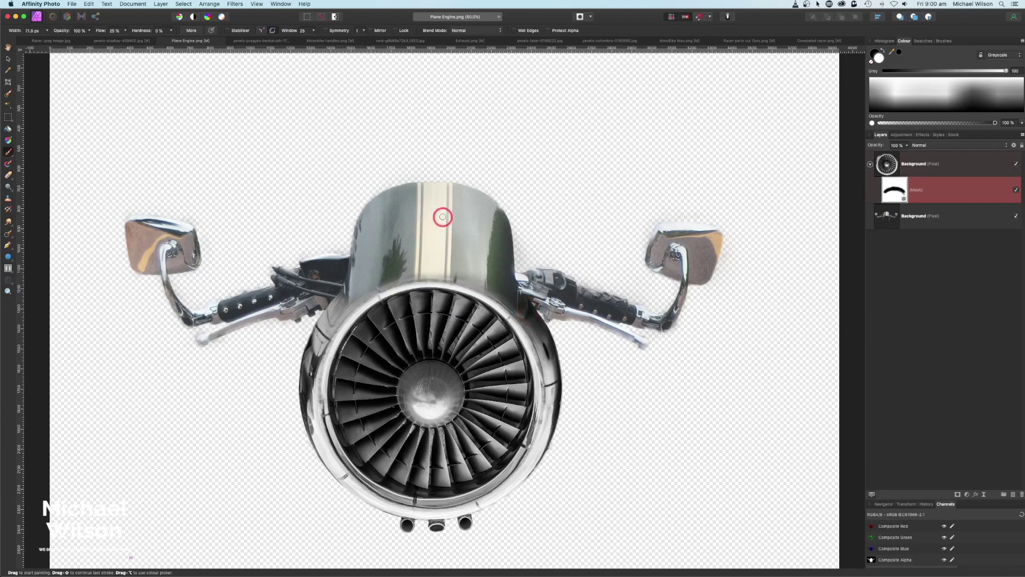
key("super+minus")
key("super+minus")
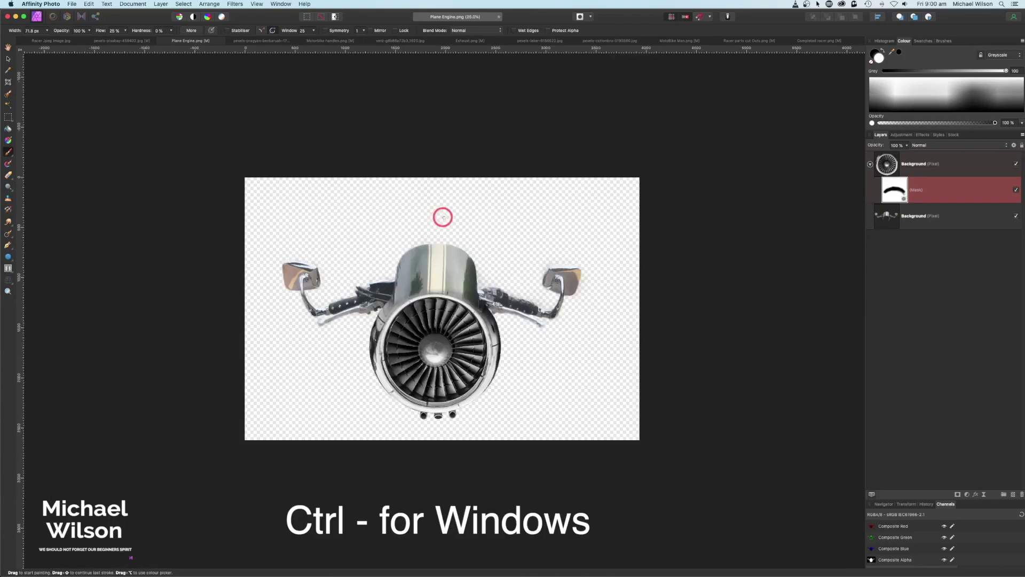
Select the engine and handlebars layers together, scale them down and centre them near the bottom of the canvas
left_click(871, 165)
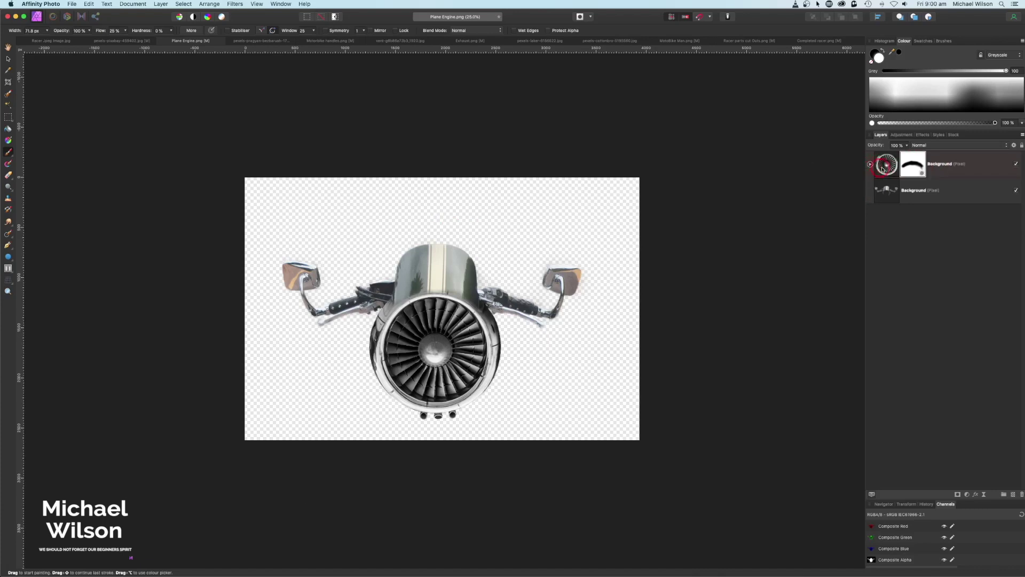
left_click(888, 171)
left_click(888, 191)
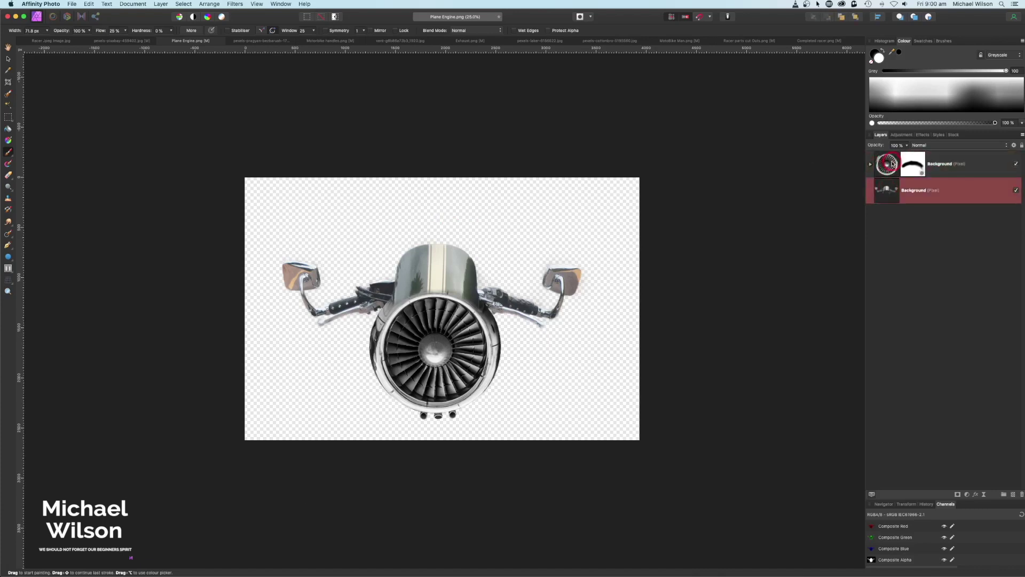
left_click(893, 164)
left_click(888, 191, "shift")
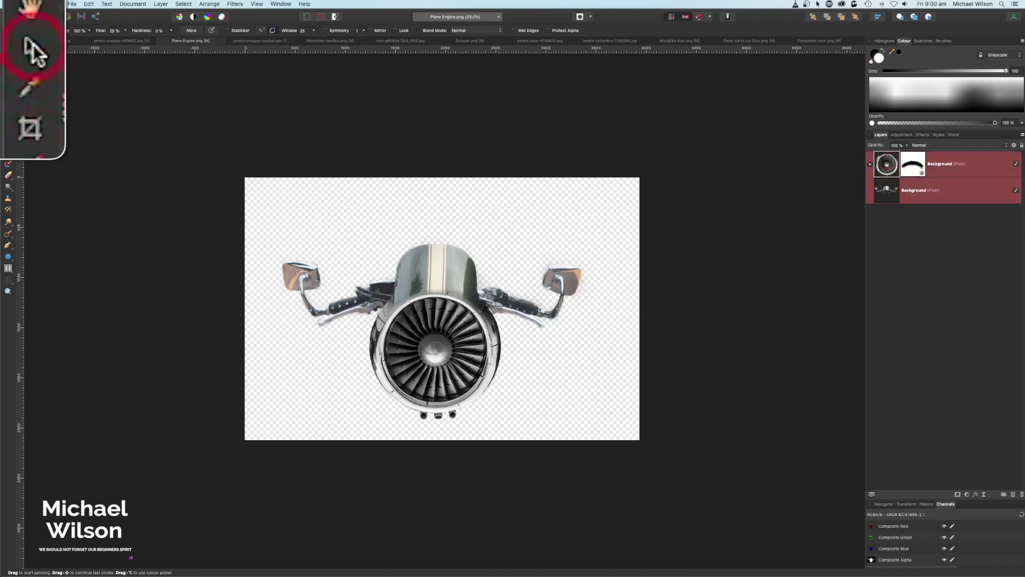
left_click(8, 59)
left_click_drag(599, 230, 509, 289)
left_click_drag(413, 335, 460, 336)
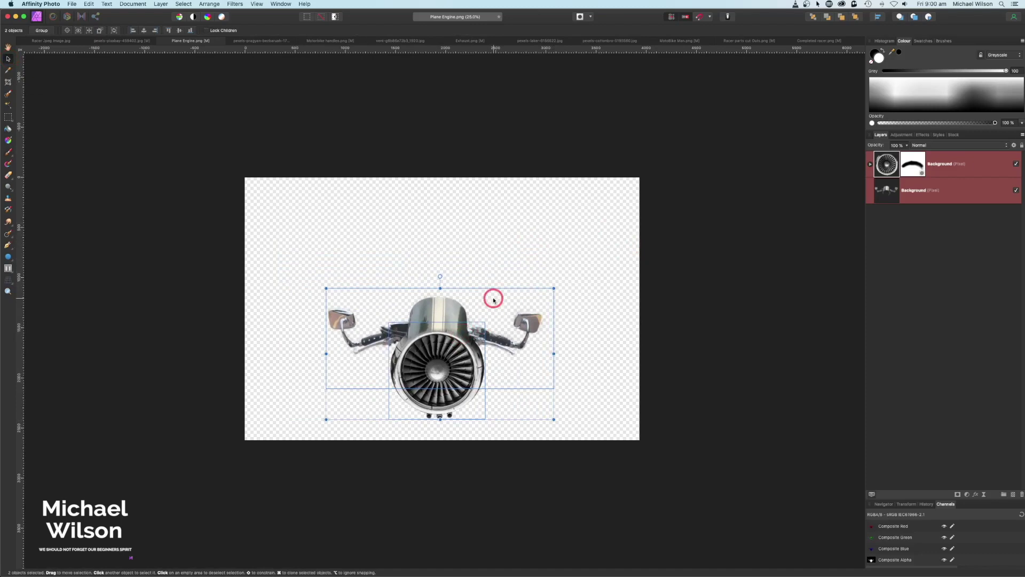
key("super+0")
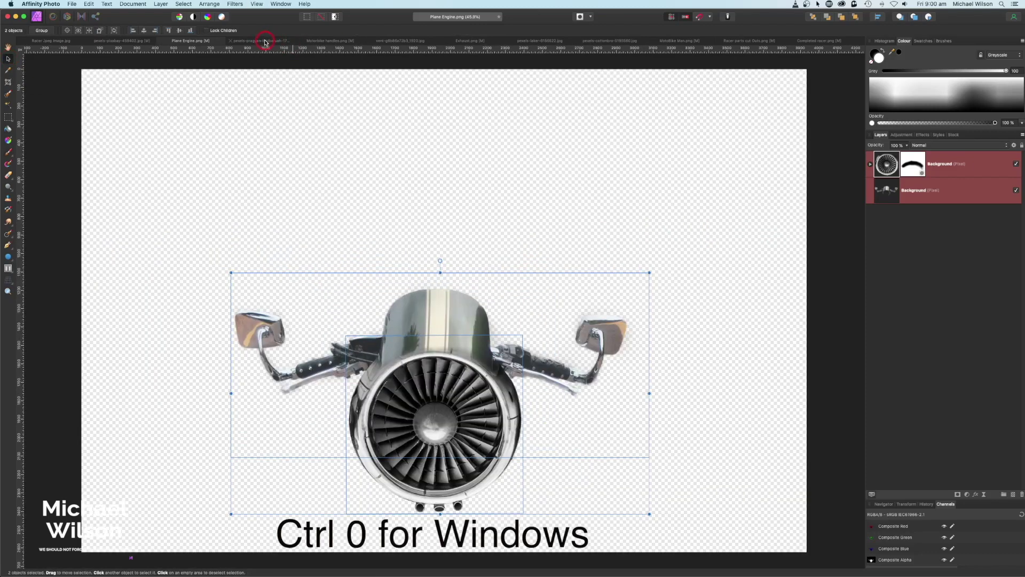
Copy the exhaust cut-out from Exhaust.png and paste it into Plane Engine.png between the engine and handlebars layers
left_click(392, 41)
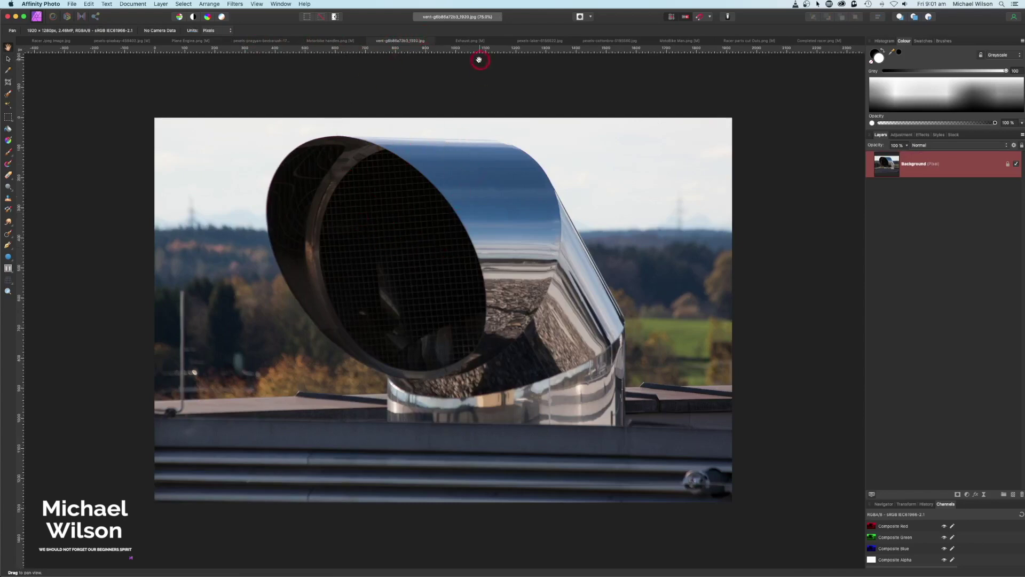
left_click(469, 41)
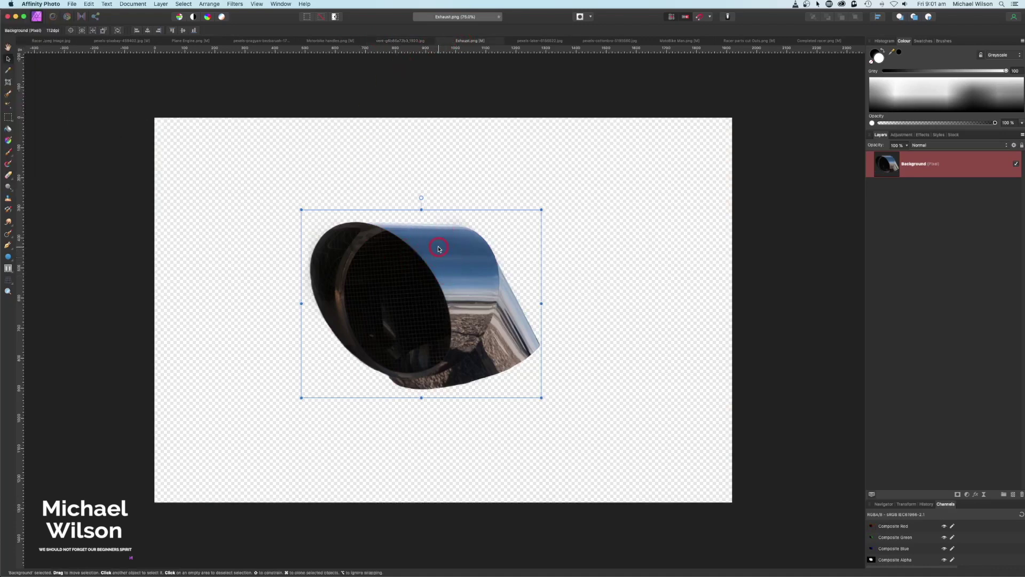
left_click(179, 42)
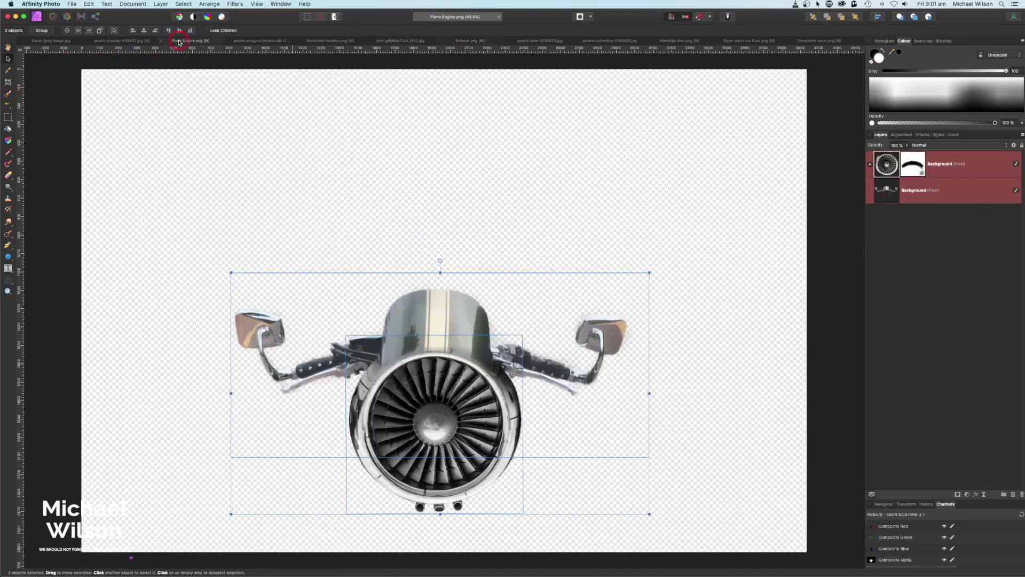
left_click(265, 146)
key("super+v")
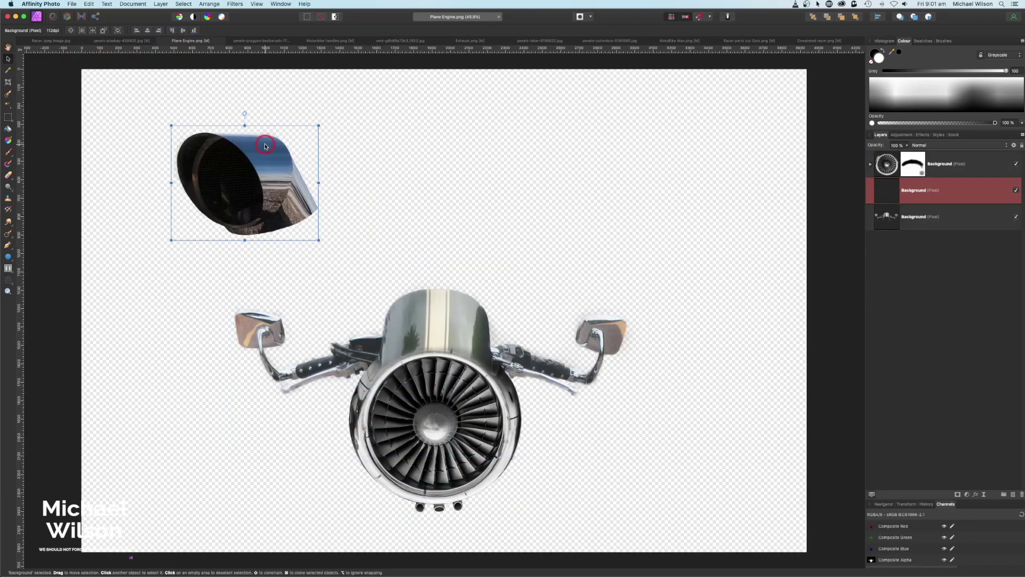
Rotate the exhaust counterclockwise, scale it and position it partly behind the engine's lower left side, below the handlebar
left_click(920, 197)
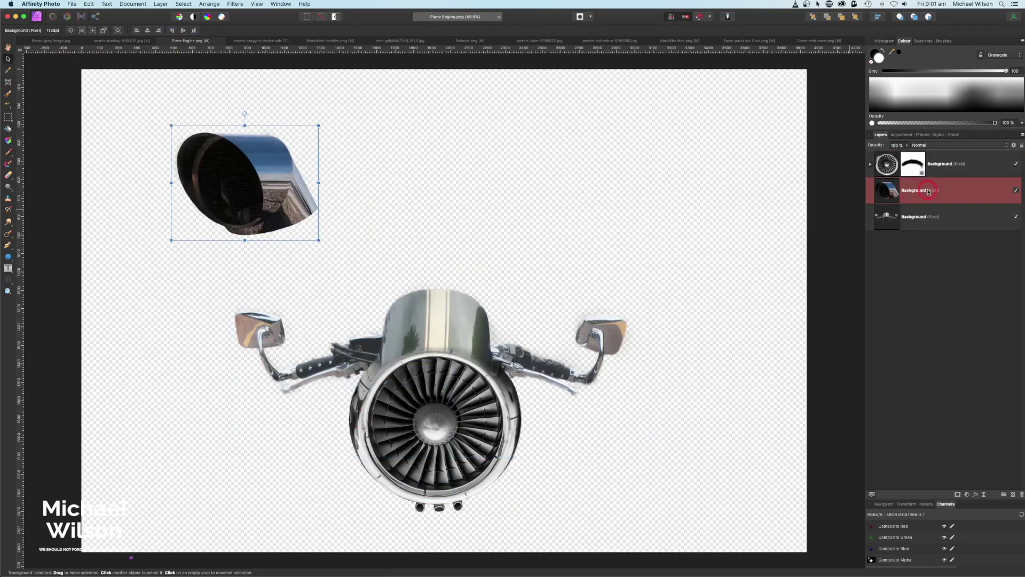
left_click(245, 113)
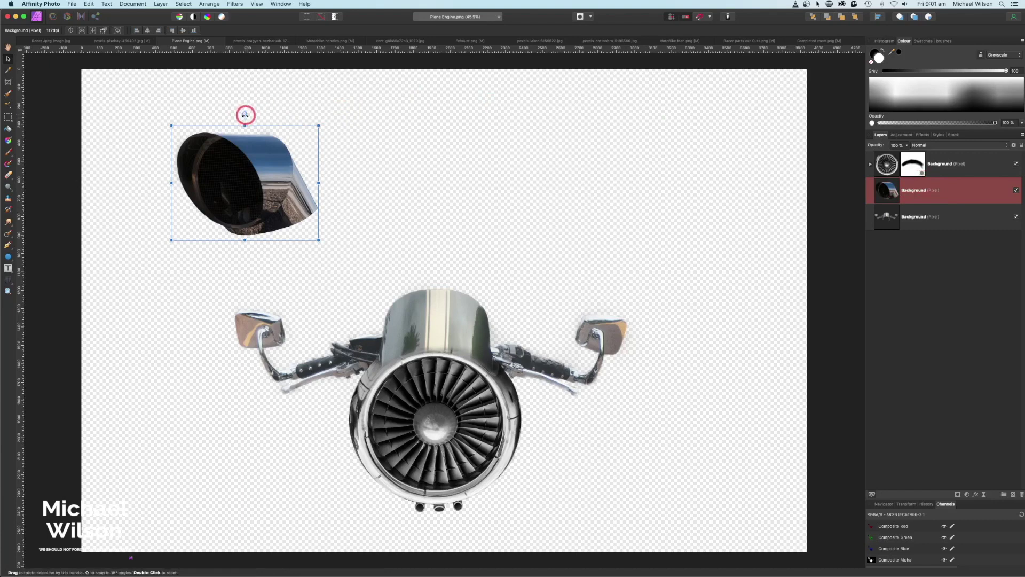
left_click_drag(245, 114, 206, 140)
left_click_drag(283, 151, 368, 413)
left_click_drag(356, 532, 381, 492)
left_click(929, 198)
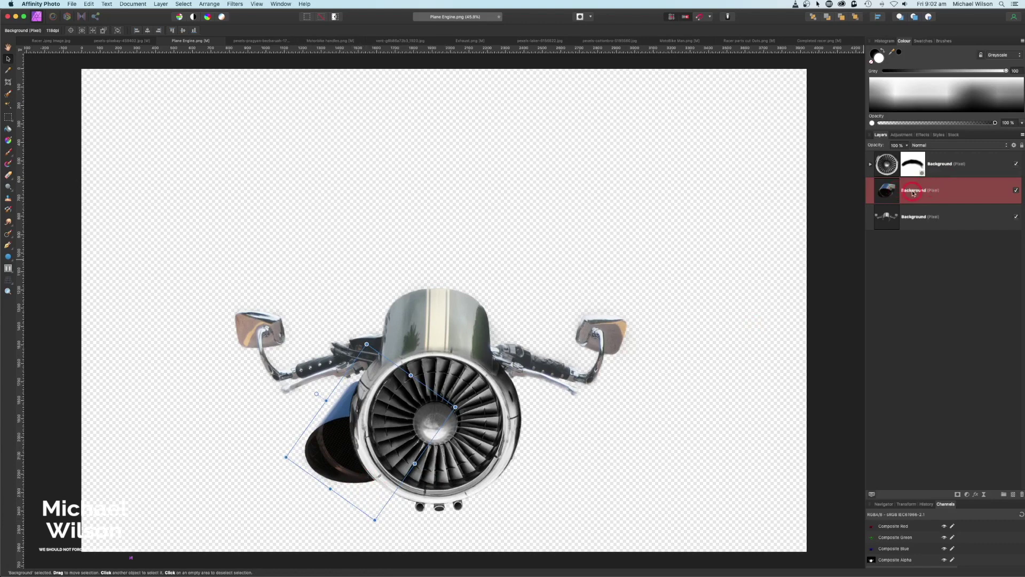
Duplicate the exhaust layer, flip the copy horizontally and place it partly behind the engine's lower right side, mirroring the first exhaust
key("super+j")
left_click(205, 5)
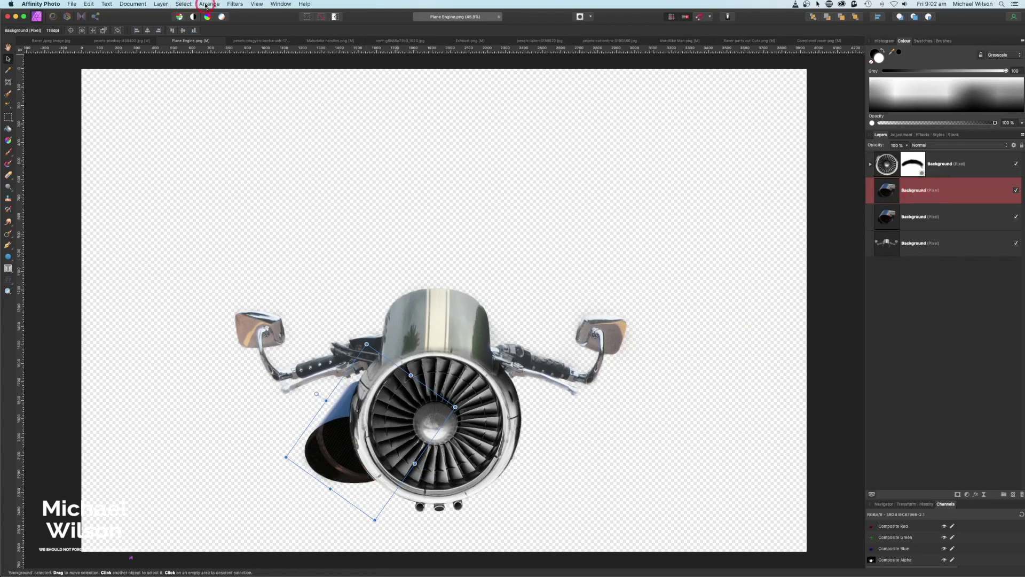
left_click(222, 162)
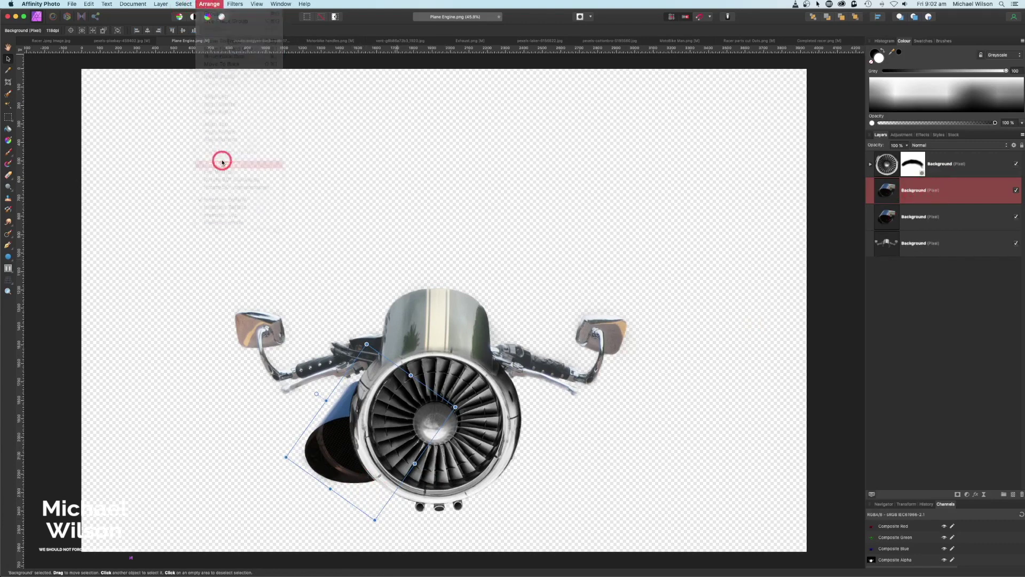
left_click_drag(362, 398, 495, 402)
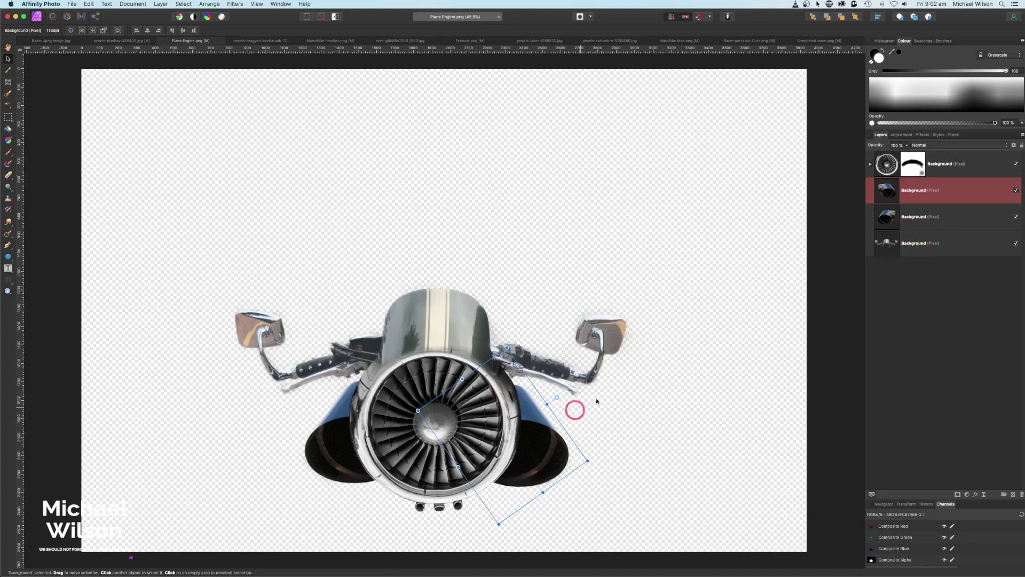
Select all four layers from the engine down to the handlebars and move the bike up to the middle of the canvas
left_click(927, 167)
left_click(908, 242)
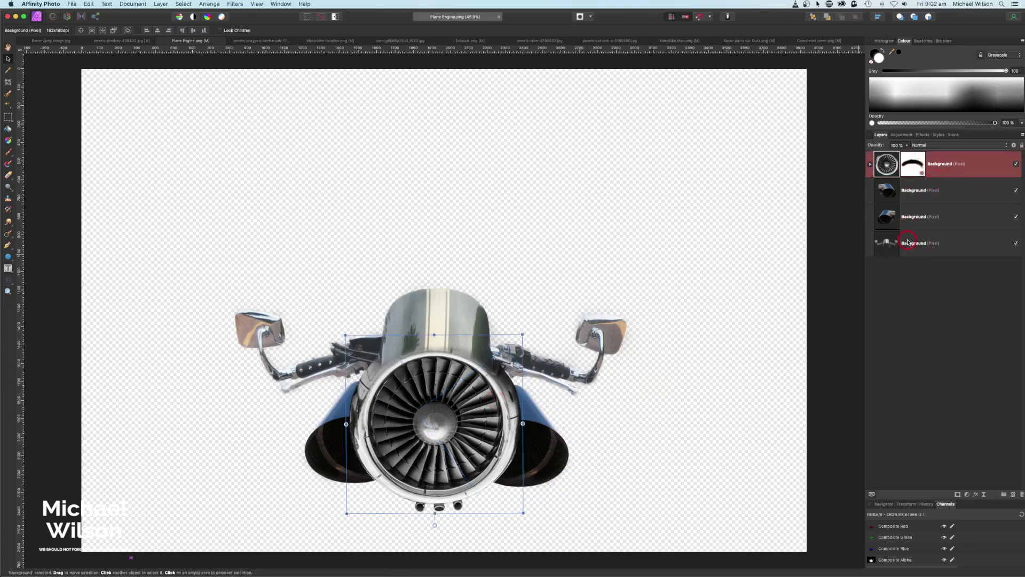
left_click(910, 248, "shift")
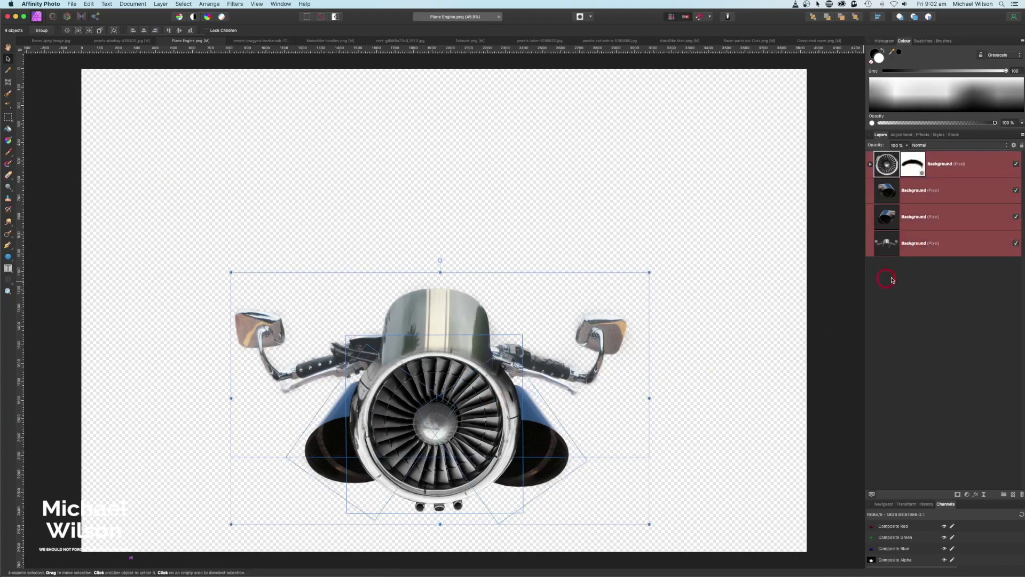
left_click(494, 368)
left_click_drag(492, 347, 494, 305)
left_click(936, 313)
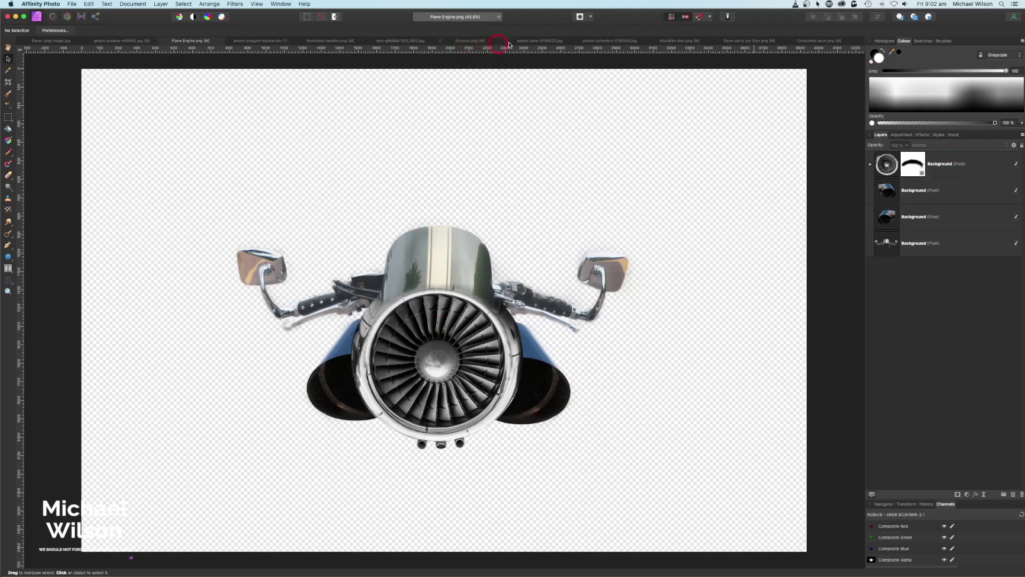
Copy the rusty metal photo into Plane Engine.png above the engine layer and scale it down to cover most of the bike
left_click(537, 41)
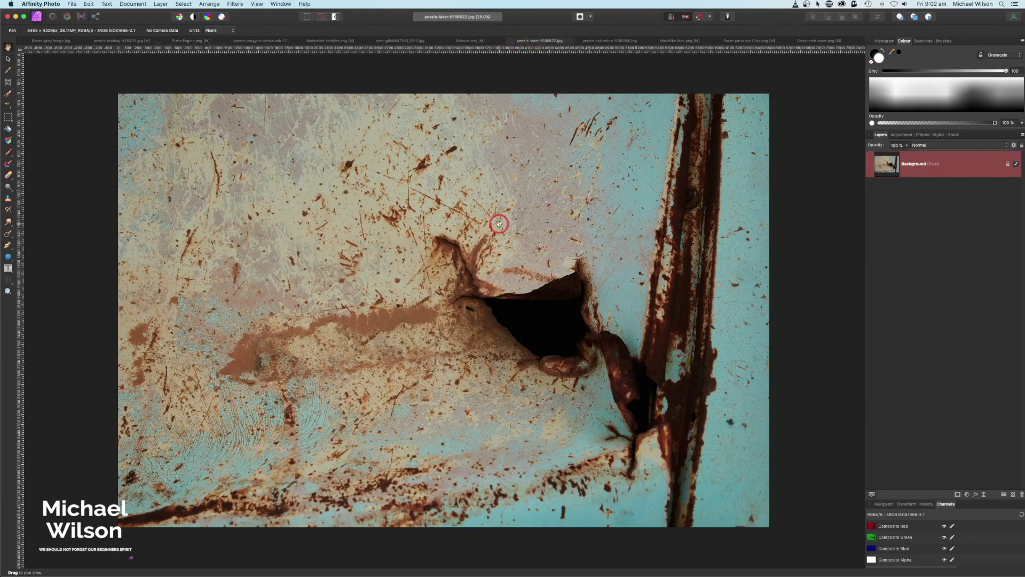
left_click(175, 42)
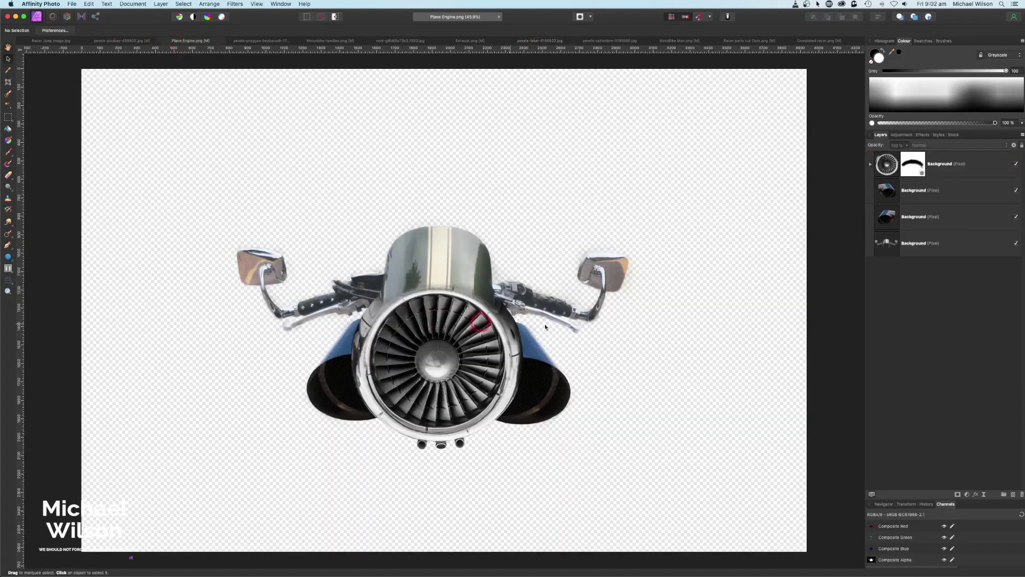
left_click(887, 165)
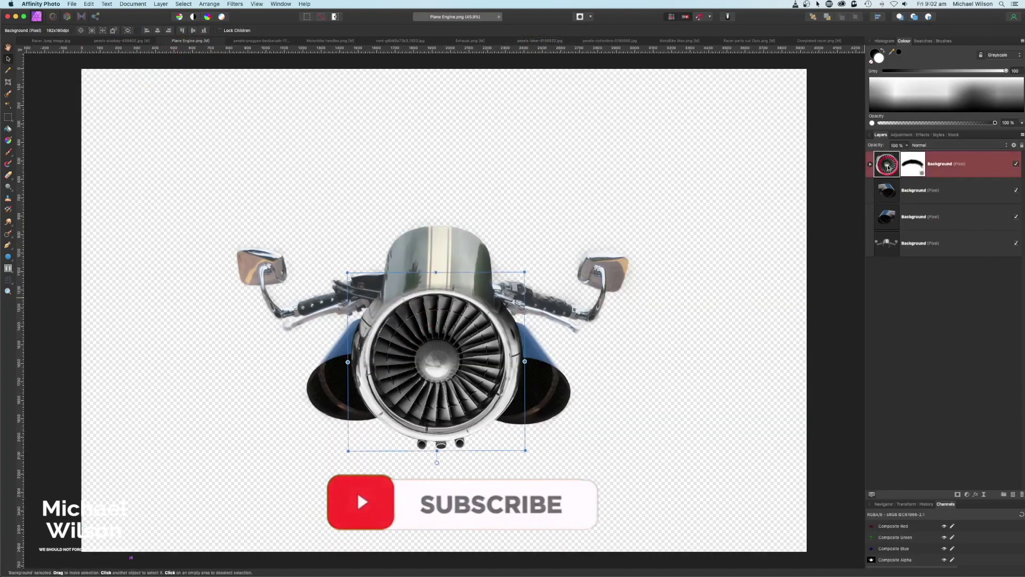
key("super+v")
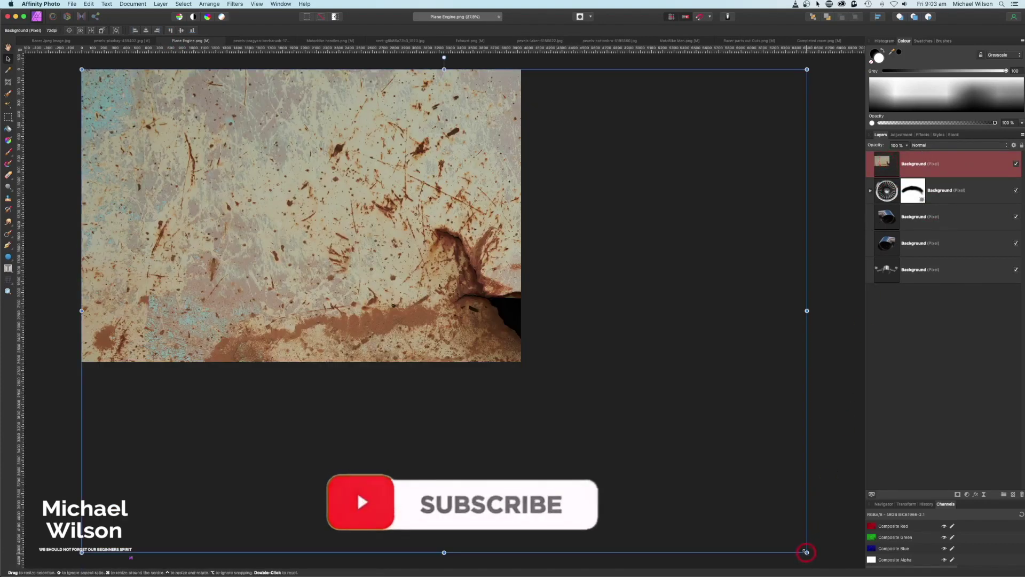
left_click_drag(807, 552, 359, 221)
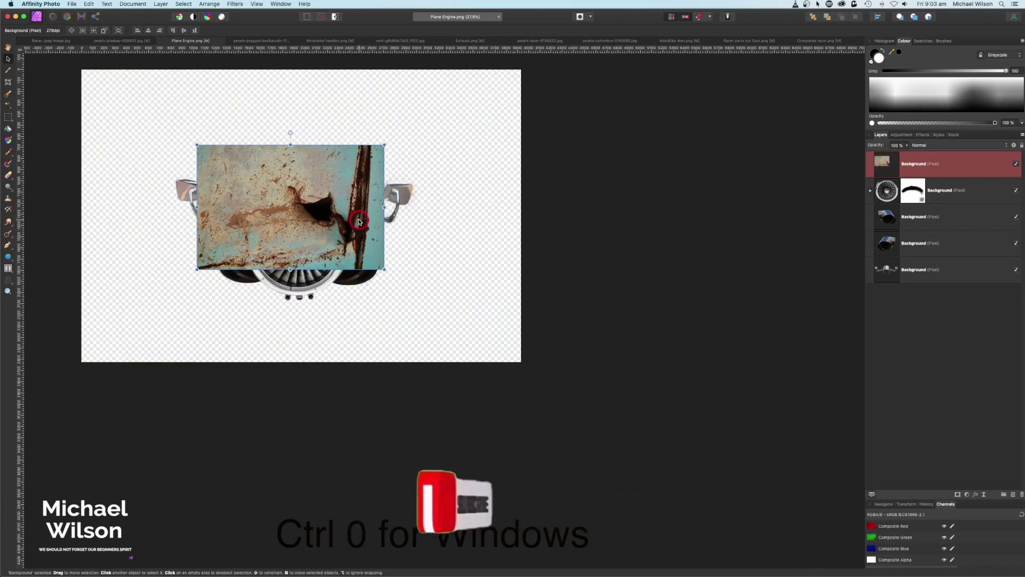
key("super+0")
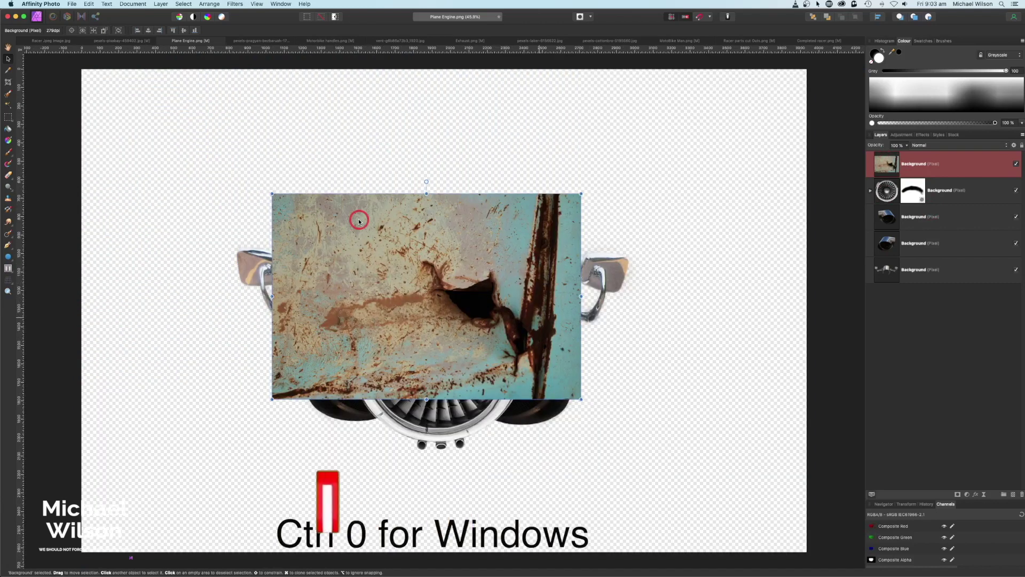
Duplicate the rust texture layer three times and hide the three upper copies
left_click(888, 168)
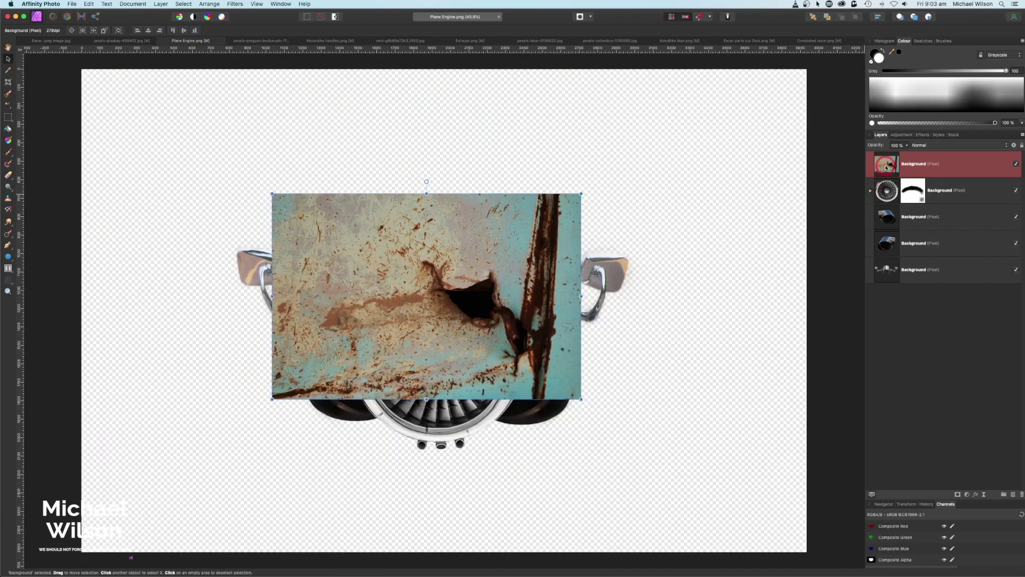
key("super+j")
key("super+j")
key("super+j")
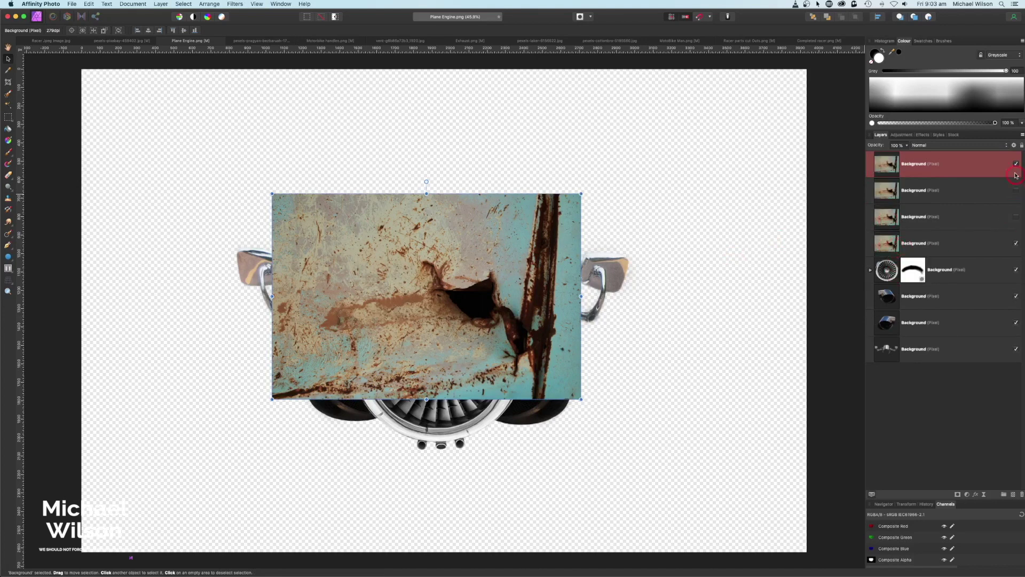
Clip the lowest rust texture inside the engine layer and set its blend mode to Multiply
left_click(919, 242)
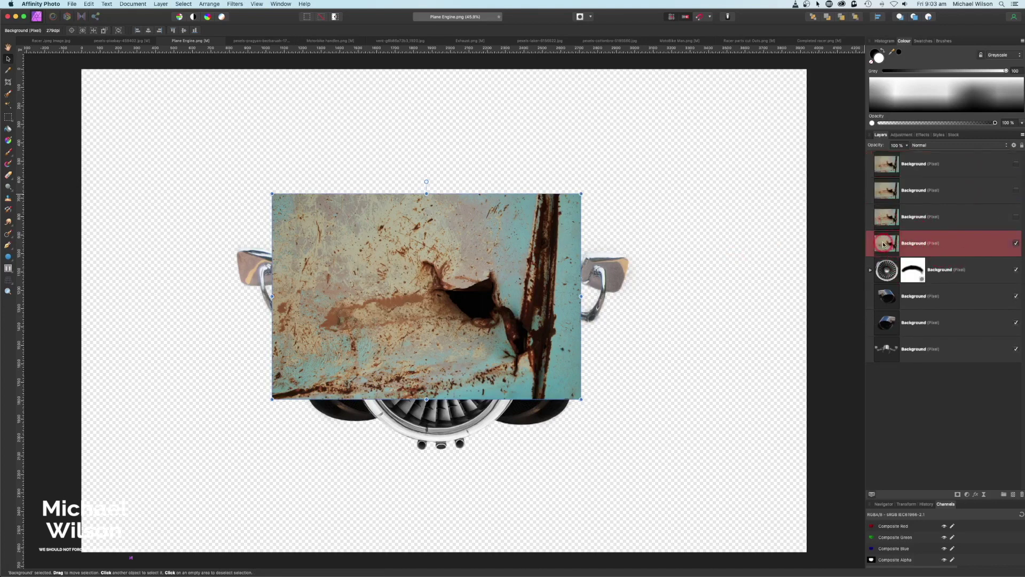
left_click_drag(938, 246, 887, 272)
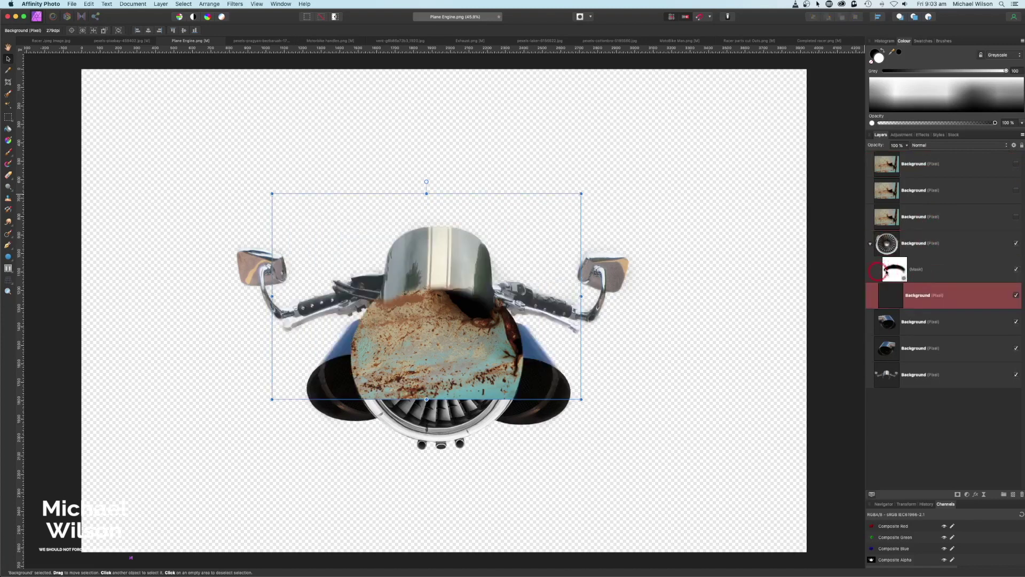
left_click(942, 147)
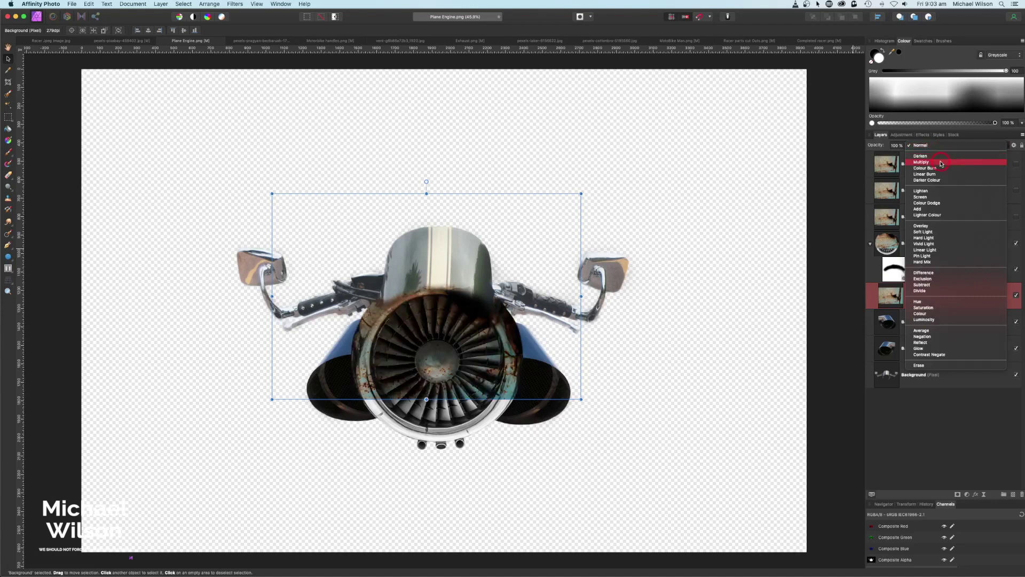
left_click(929, 162)
Move the clipped rust texture down and widen it so it covers the whole engine, and collapse the engine layer
left_click_drag(527, 327, 555, 389)
left_click_drag(612, 355, 690, 358)
left_click_drag(578, 369, 577, 371)
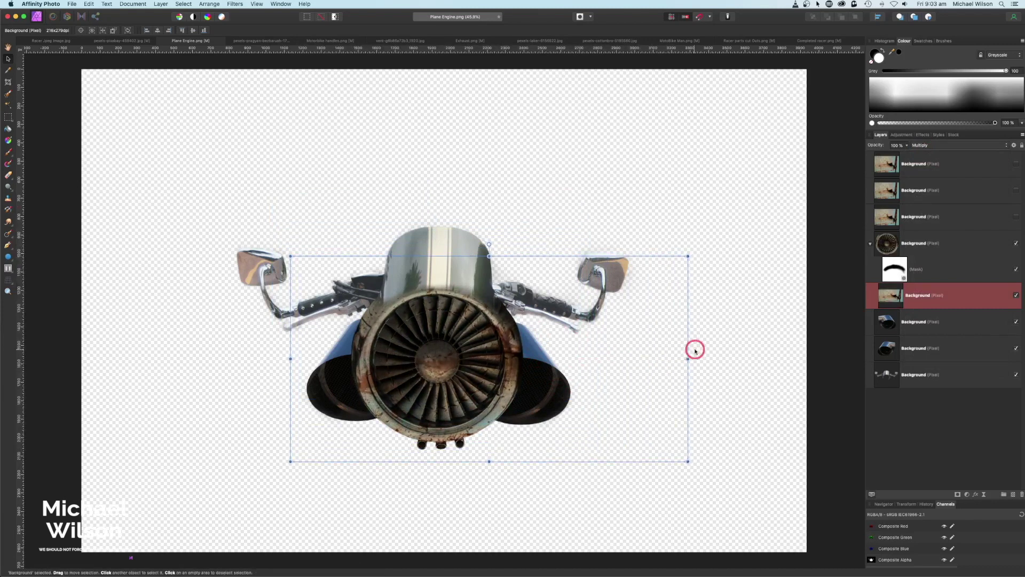
left_click(716, 350)
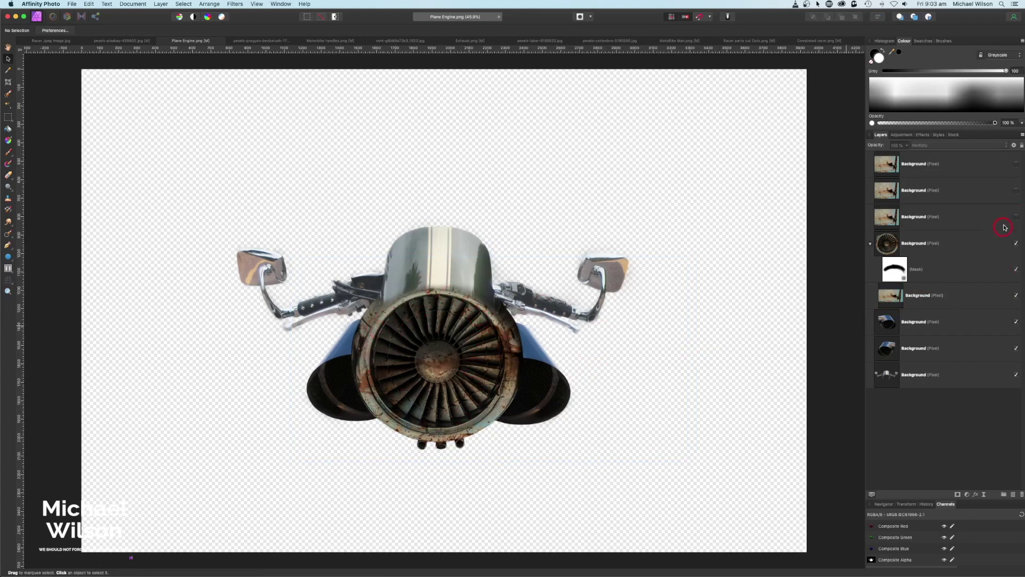
left_click(871, 246)
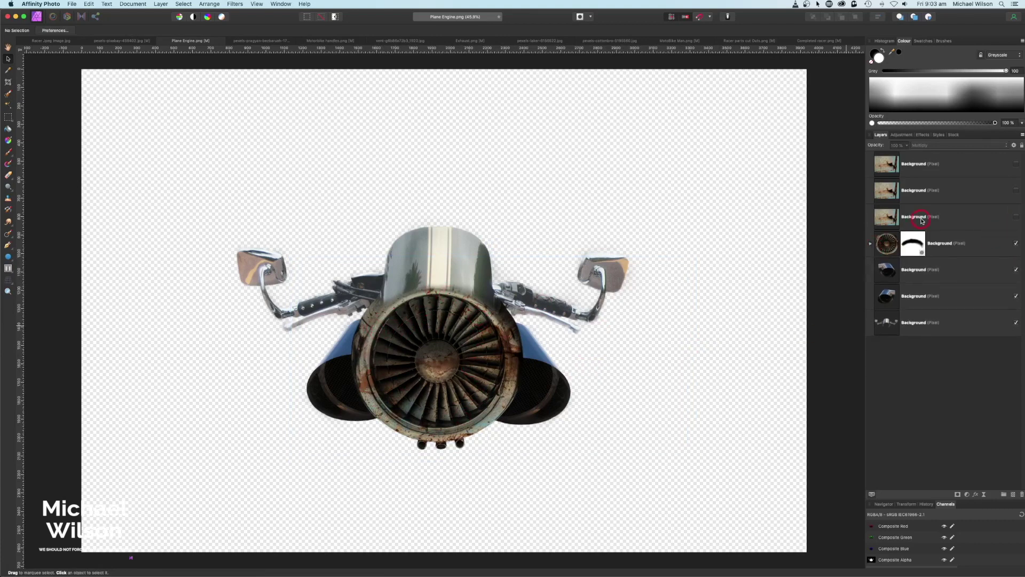
Show the lowest remaining rust texture, clip it inside the right exhaust layer and set its blend mode to Multiply
left_click_drag(881, 217, 918, 273)
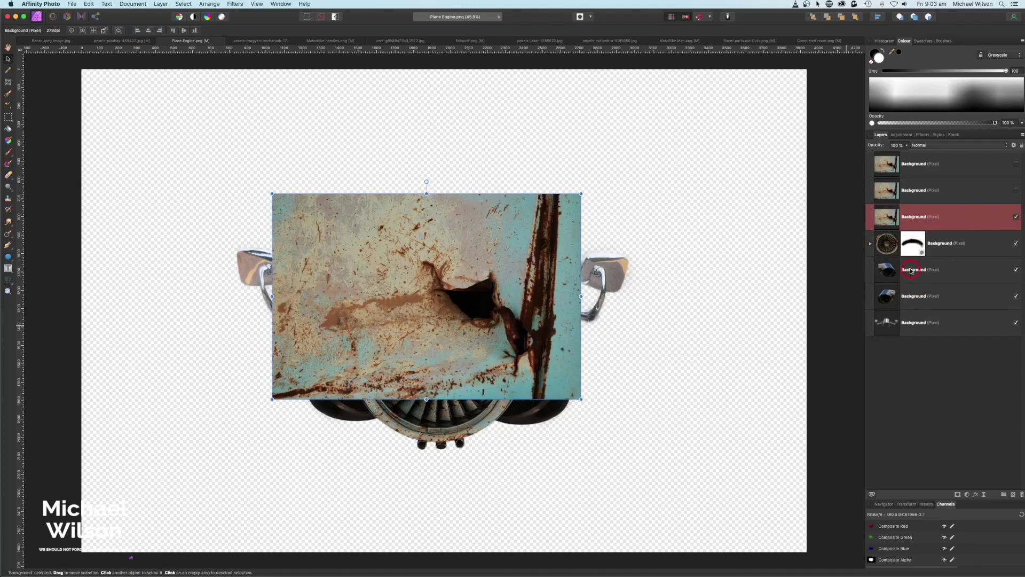
left_click_drag(926, 224, 891, 271)
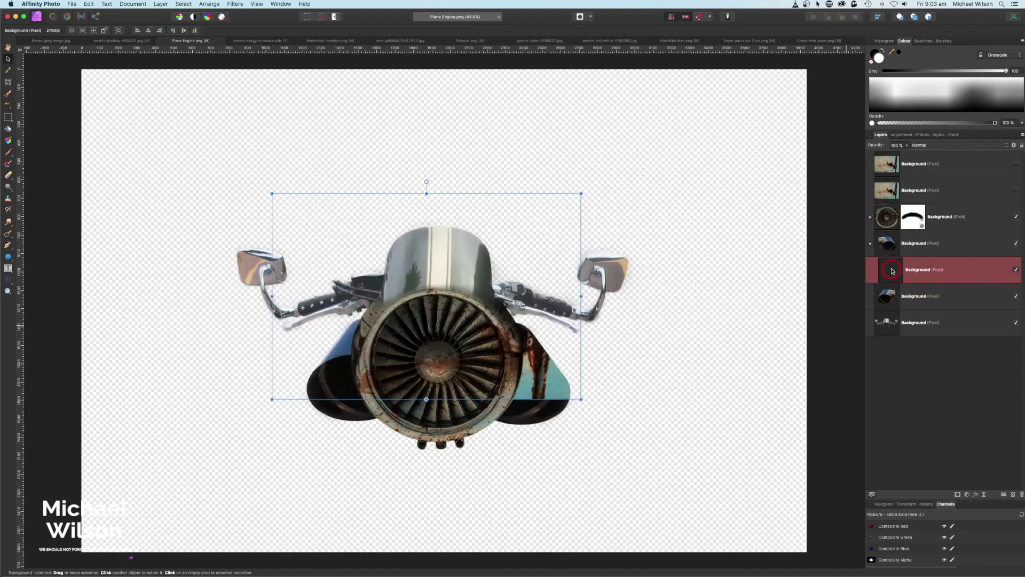
left_click(948, 146)
left_click(948, 161)
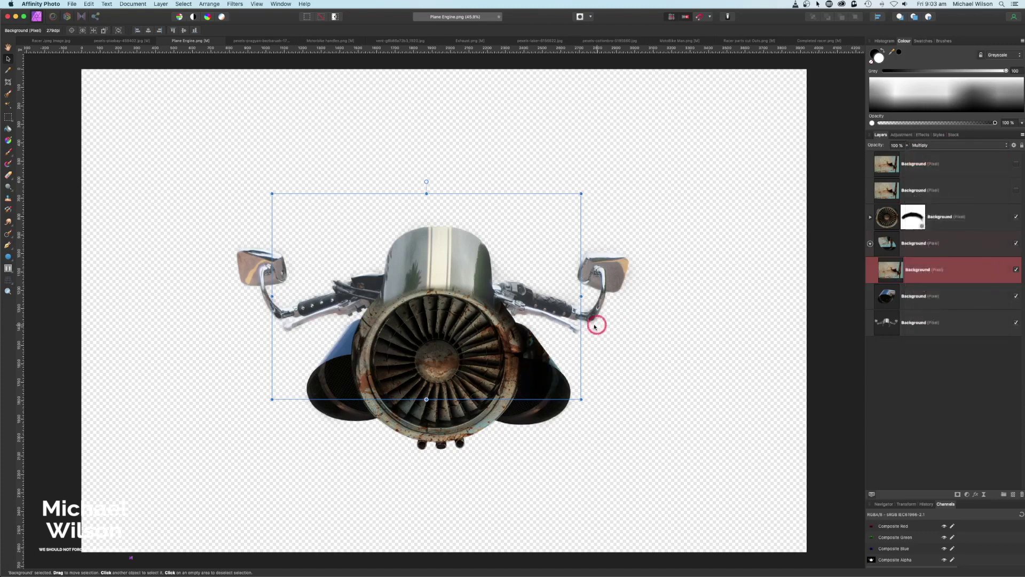
Reposition and narrow the clipped rust texture to cover the right exhaust, and collapse that exhaust's layer
left_click_drag(595, 326, 637, 382)
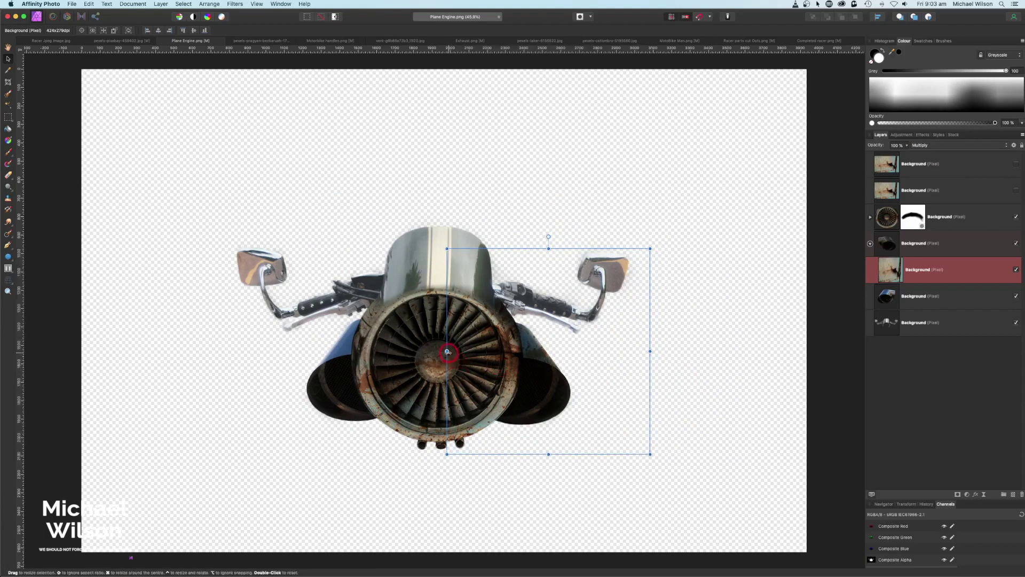
left_click_drag(447, 351, 468, 350)
left_click_drag(650, 350, 633, 352)
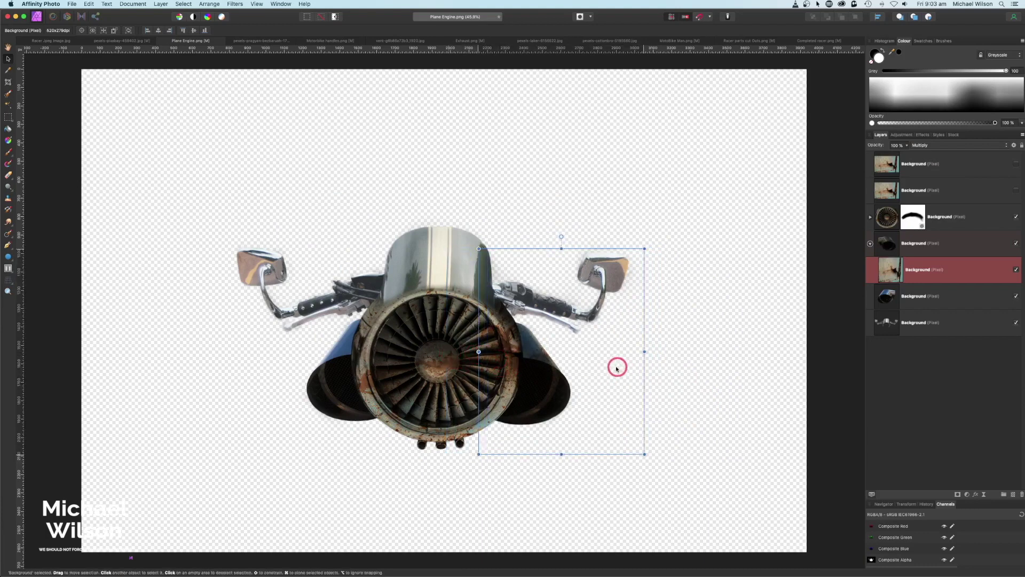
left_click(870, 243)
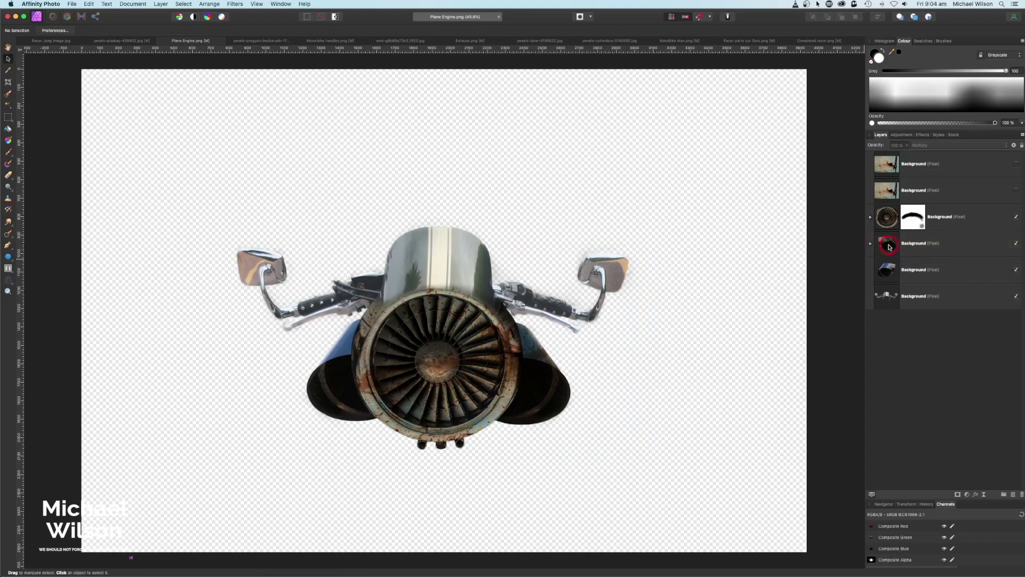
Clip the next rust texture inside the left exhaust layer with Multiply blending and position it over that exhaust
left_click(915, 243)
left_click(961, 192)
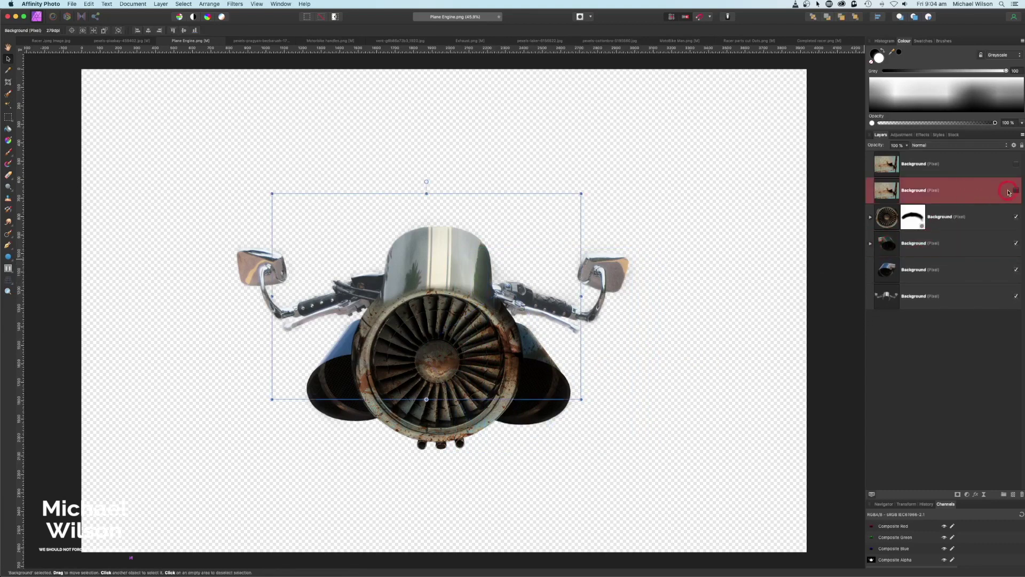
left_click(1016, 191)
left_click_drag(933, 193, 893, 271)
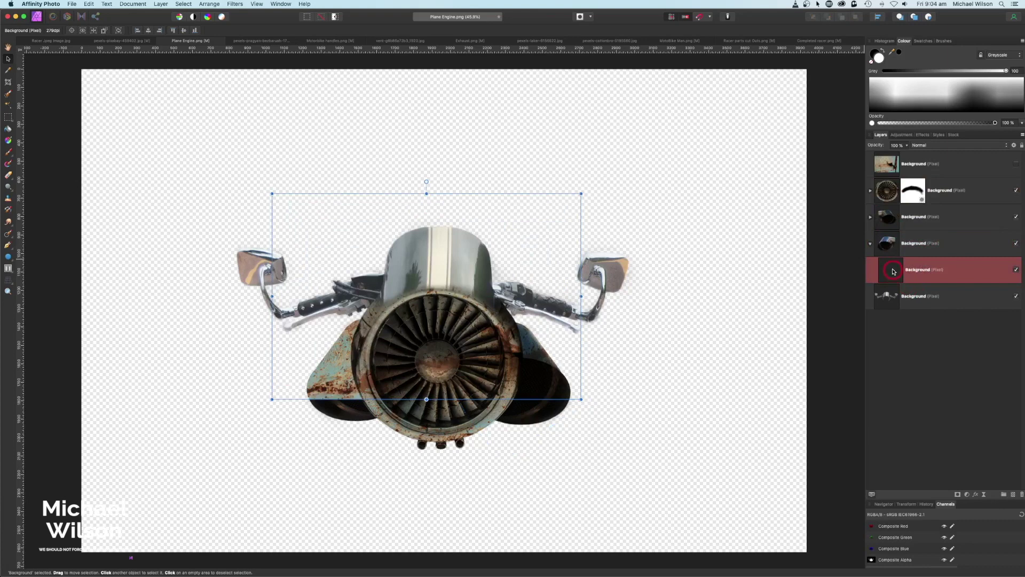
left_click(943, 145)
left_click(939, 160)
left_click_drag(495, 321, 454, 361)
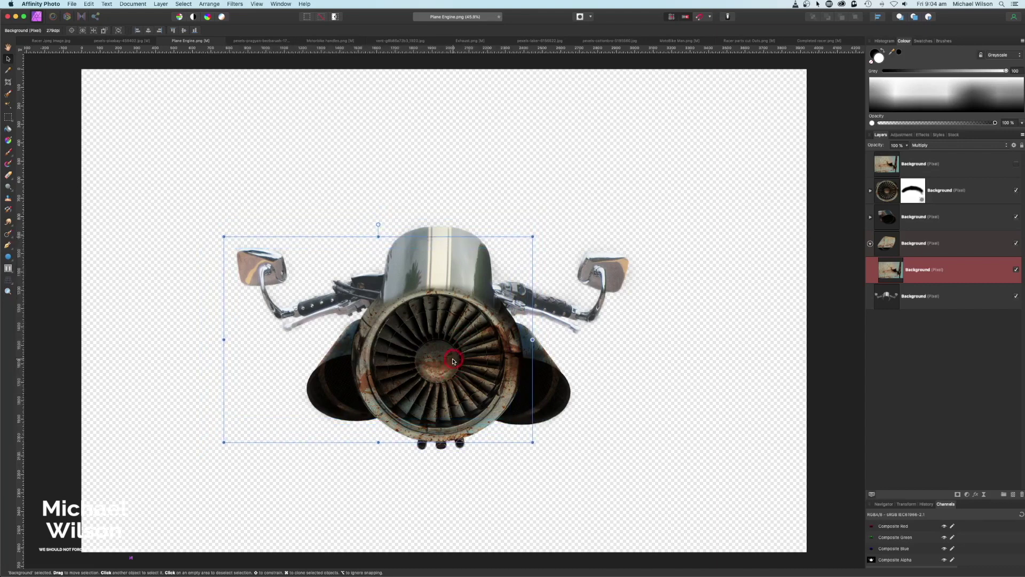
Show the last rust texture, clip it inside the handlebars layer and set its blend mode to Multiply
left_click(920, 166)
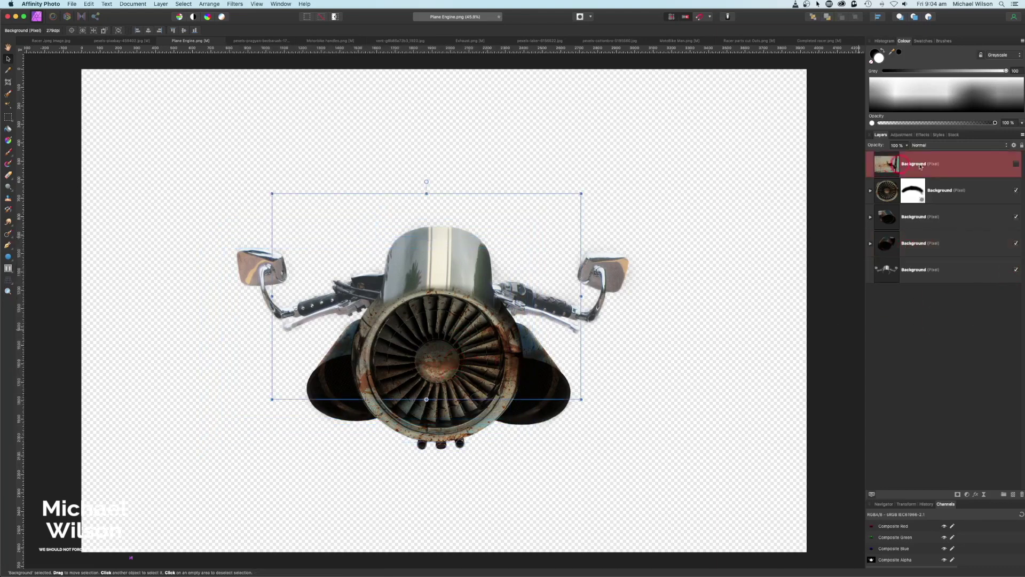
left_click(1015, 164)
left_click_drag(935, 168, 918, 269)
left_click(947, 143)
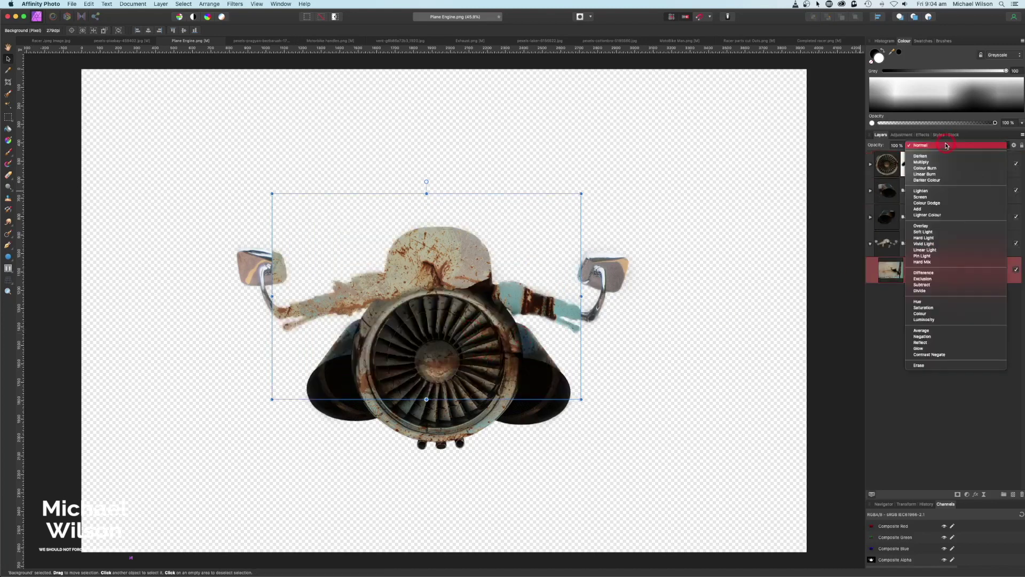
left_click(942, 162)
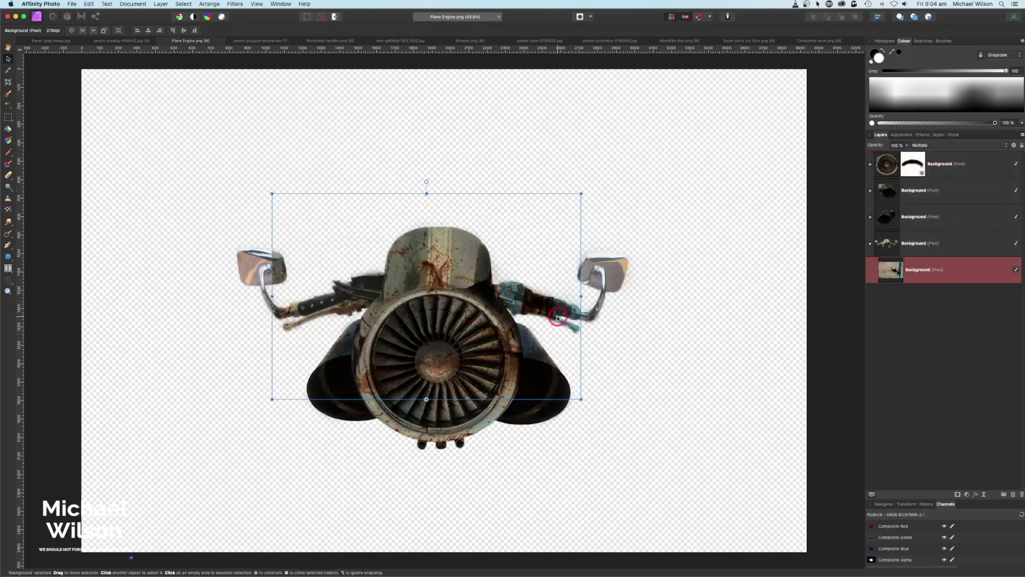
Stretch the clipped rust texture sideways to cover the windshield, handlebars and both mirrors, and collapse the handlebars layer
left_click_drag(556, 299, 724, 284)
left_click_drag(311, 284, 233, 286)
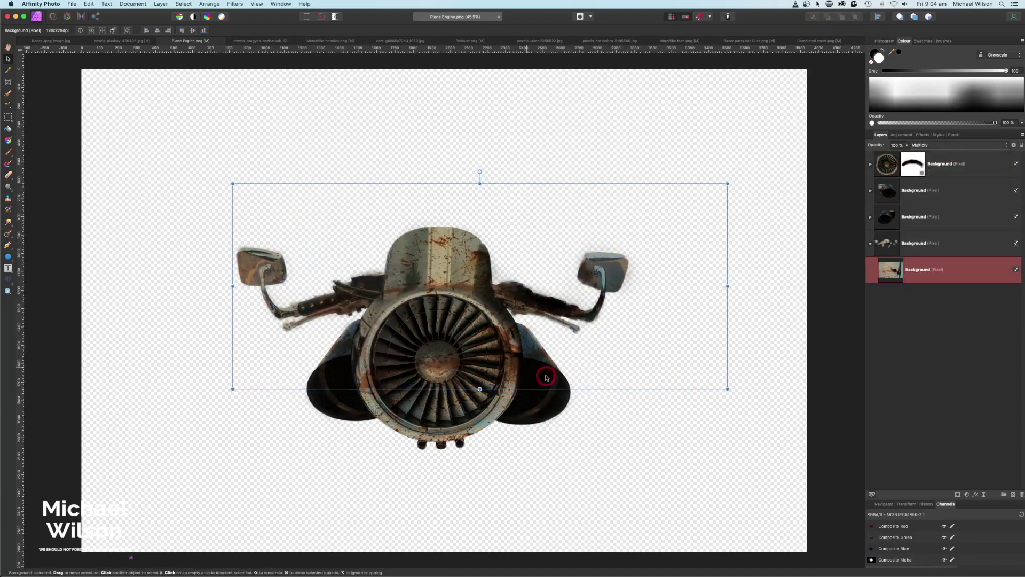
left_click(594, 426)
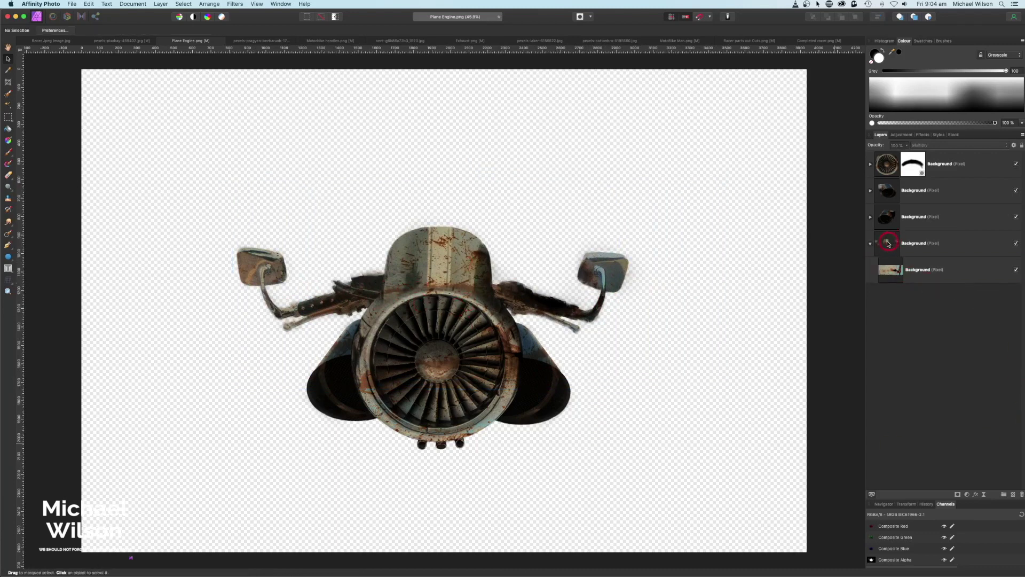
left_click(871, 245)
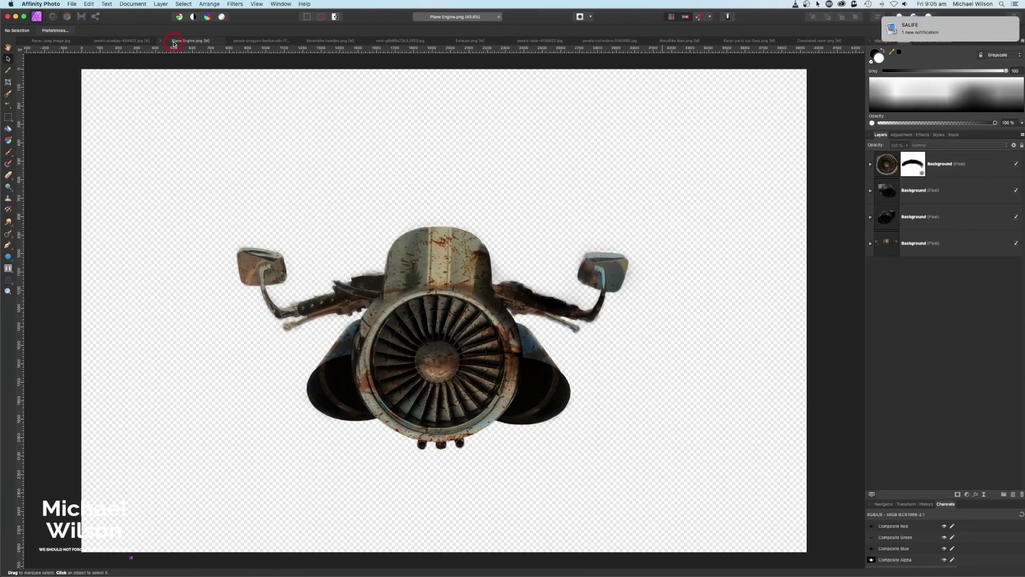
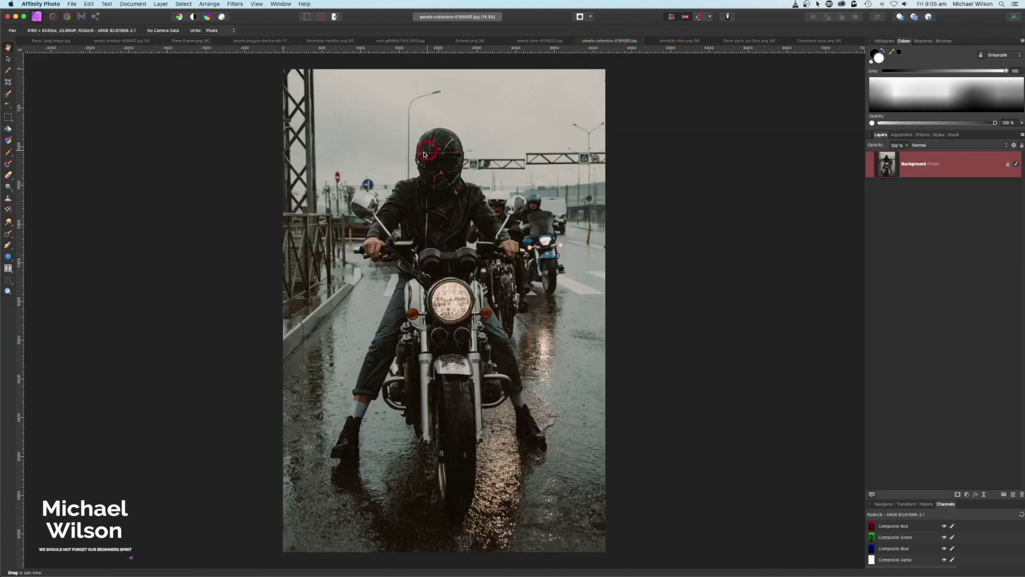
Copy the cut-out rider from MotoBike Man.png and paste him directly above the handlebars layer in Plane Engine.png
left_click(9, 93)
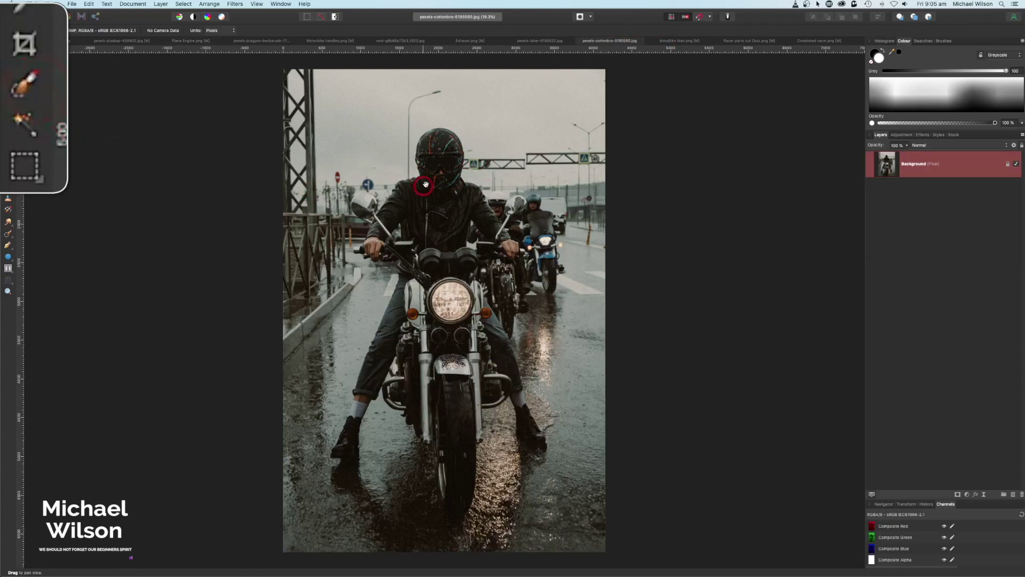
left_click(685, 38)
left_click(453, 213)
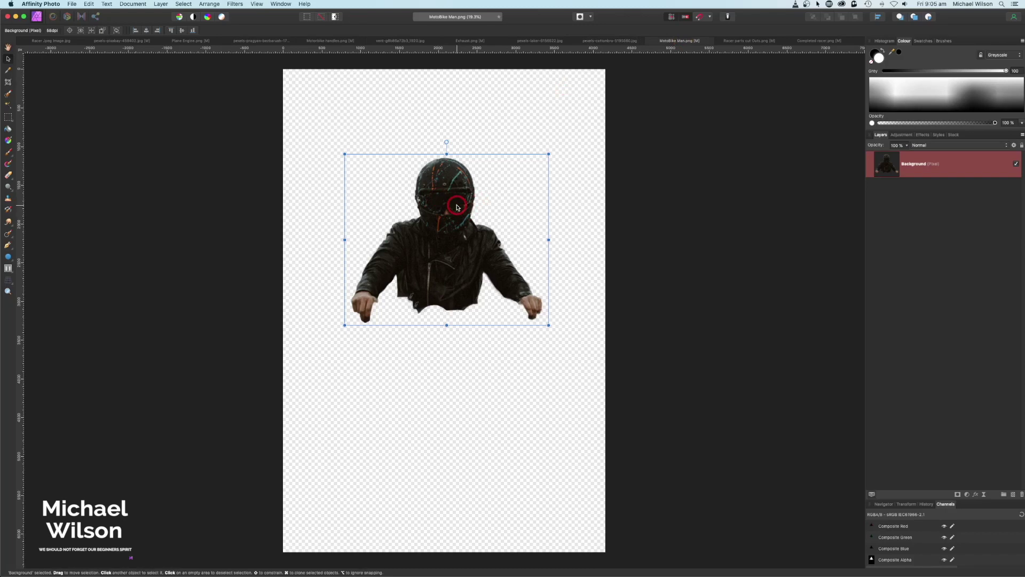
left_click(178, 42)
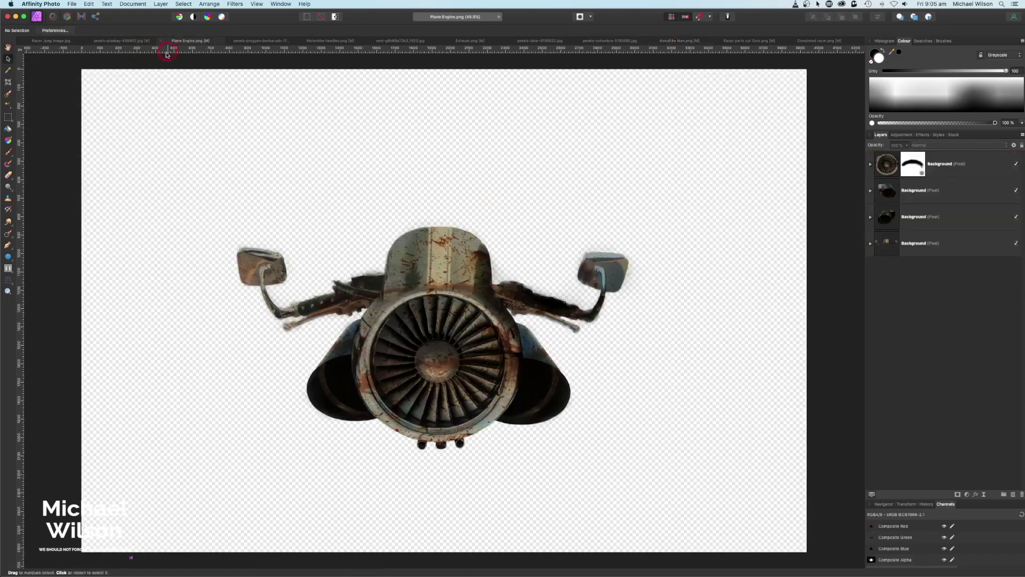
left_click(911, 245)
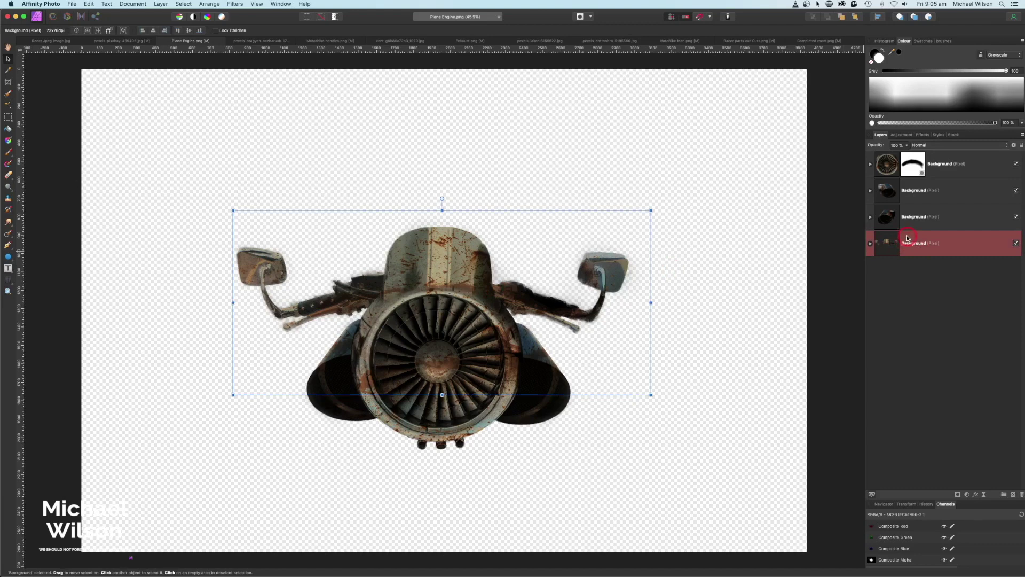
key("super+v")
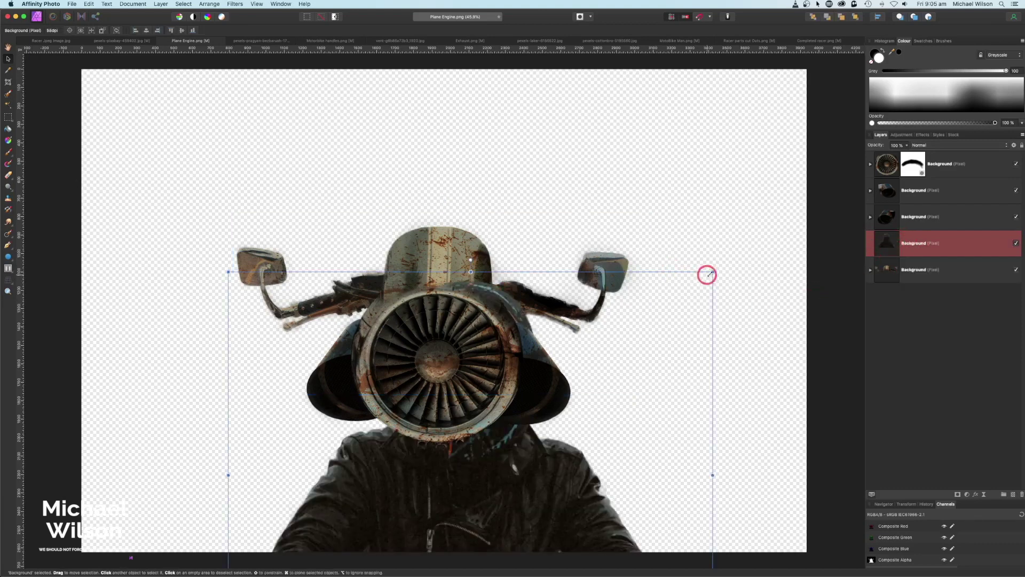
Scale down the pasted rider, move his layer beneath the handlebars layer and position him behind the windshield with hands at the grips
left_click_drag(715, 272, 555, 171)
left_click_drag(953, 252, 928, 282)
left_click_drag(462, 216, 453, 187)
mouse_move(547, 318)
left_mouse_down()
mouse_move(545, 303)
mouse_move(558, 321)
mouse_move(549, 312)
left_mouse_up()
left_click(987, 265)
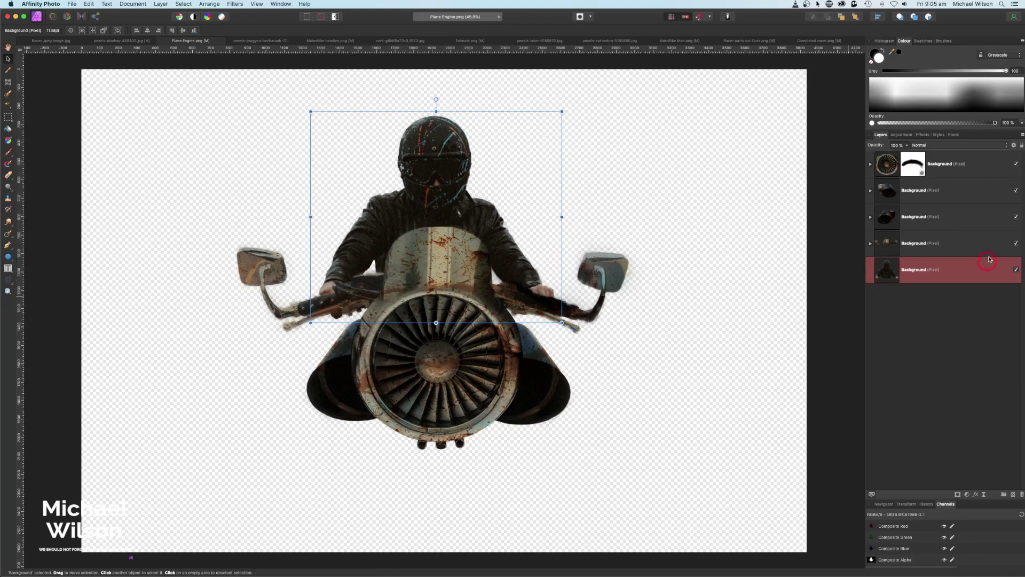
Enlarge the engine, both exhausts and the handlebars together slightly to fit the rider, and adjust the rider's position to match
left_click(937, 246)
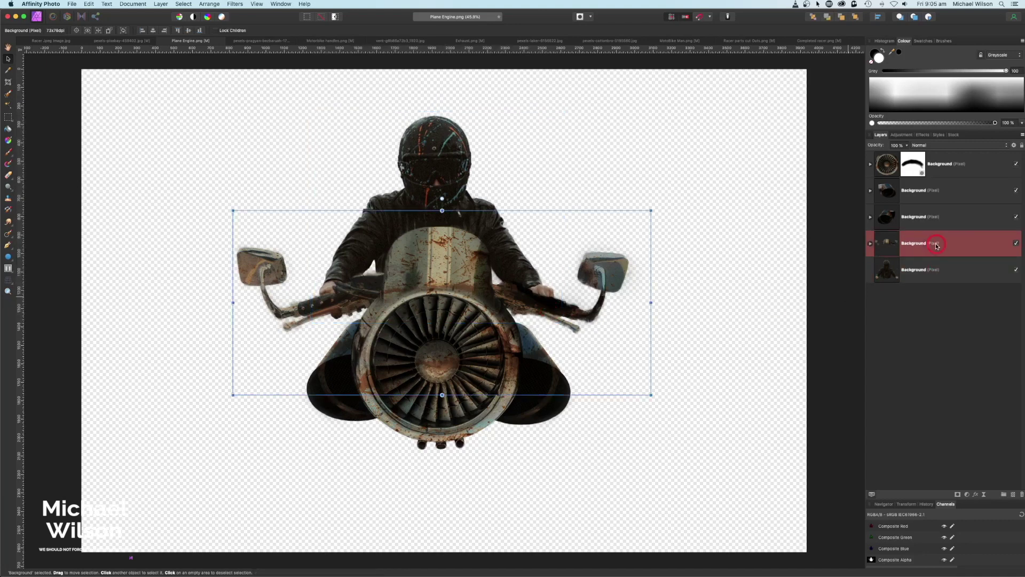
left_click(950, 170, "shift")
left_click_drag(650, 460, 646, 428)
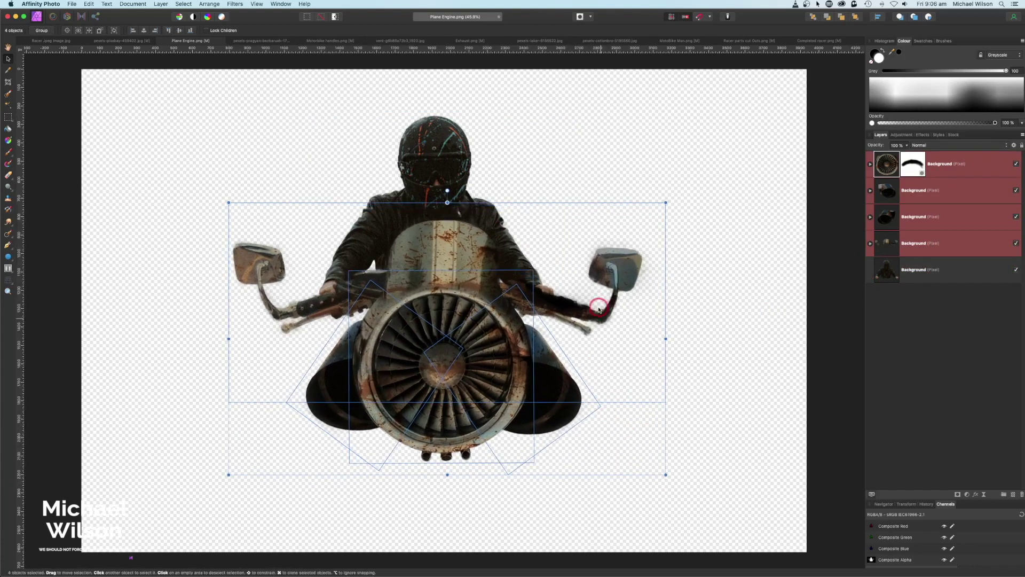
left_click(969, 268)
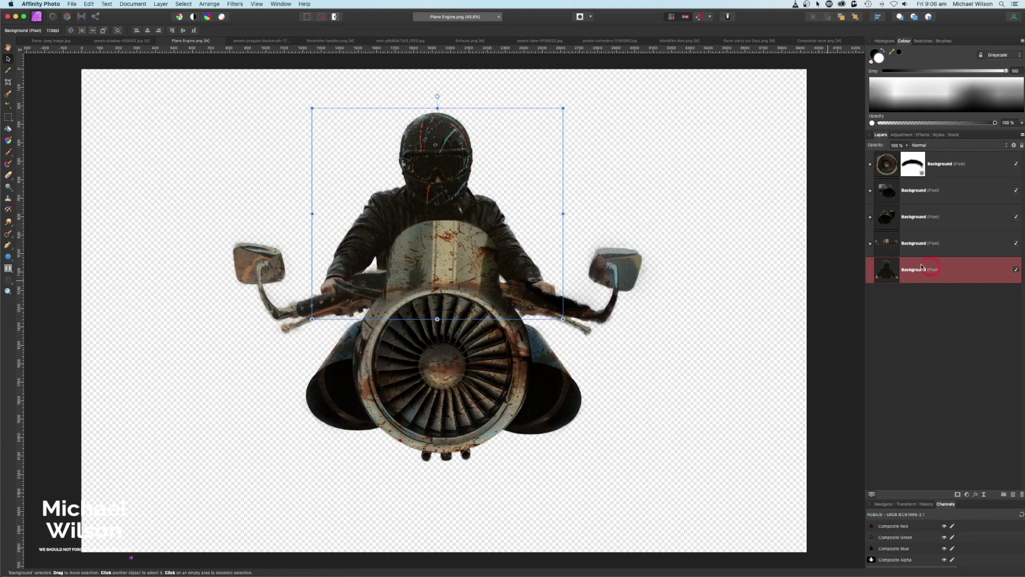
Add a mask to the handlebars layer and switch to the Paint Brush tool with that mask selected
left_click(923, 244)
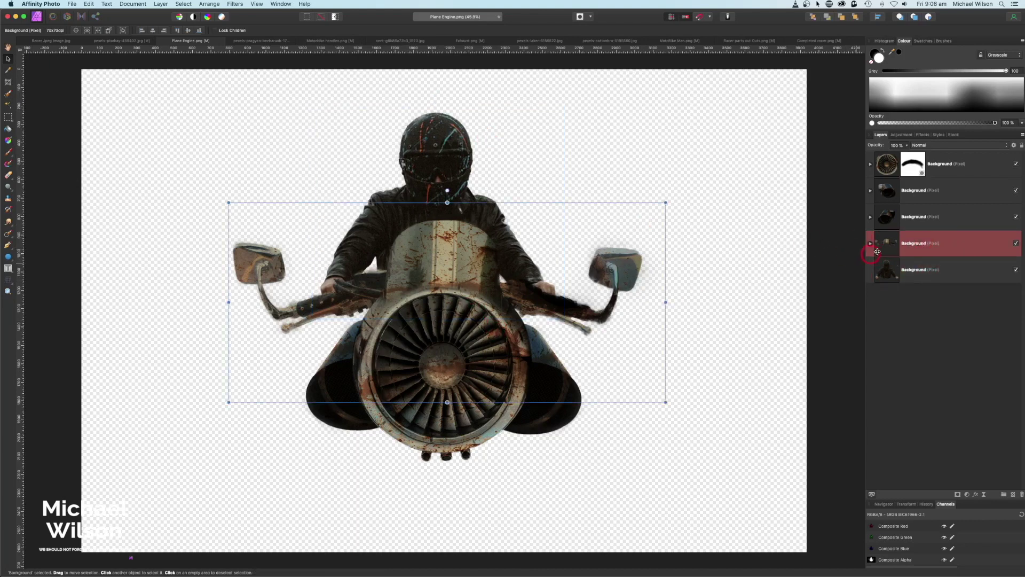
left_click(958, 494)
left_click_drag(900, 269, 917, 270)
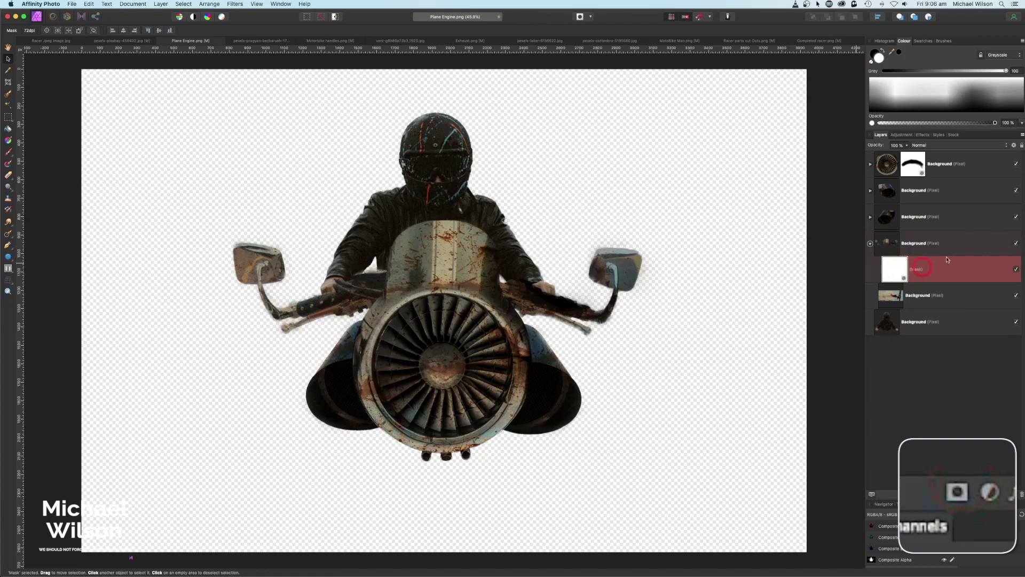
left_click(15, 142)
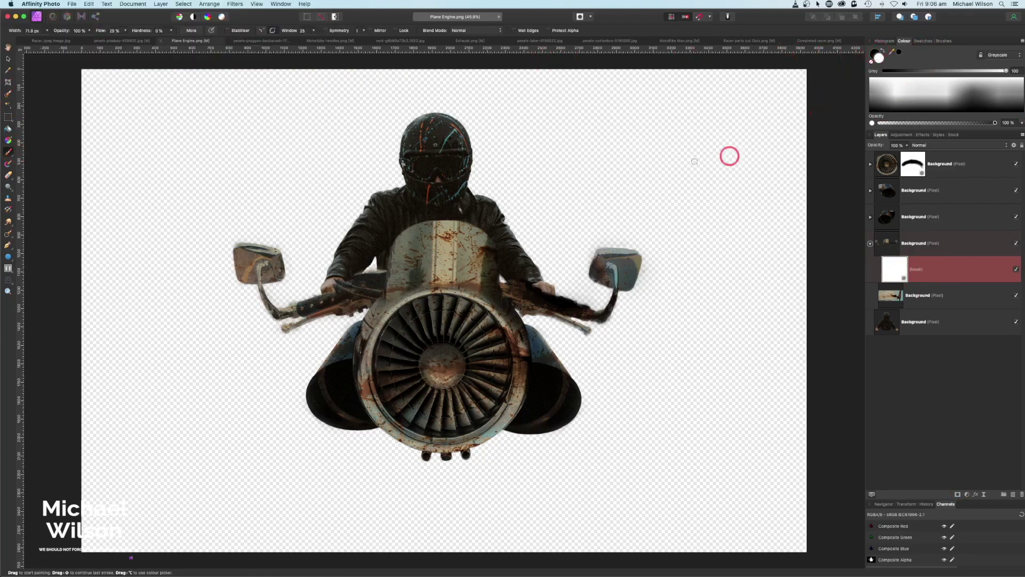
Paint the handlebars mask black to reveal the rider's hand on the right grip, and restore the surrounding bar with a smaller white brush
key("x")
scroll(488, 269, "up", 4)
mouse_move(654, 275)
left_mouse_down()
mouse_move(577, 277)
mouse_move(534, 288)
mouse_move(537, 303)
mouse_move(548, 295)
mouse_move(534, 298)
mouse_move(523, 281)
mouse_move(514, 291)
mouse_move(516, 280)
mouse_move(538, 315)
mouse_move(543, 285)
mouse_move(512, 285)
left_mouse_up()
key("bracketright")
key("x")
key("bracketleft")
key("bracketleft")
key("bracketleft")
key("bracketleft")
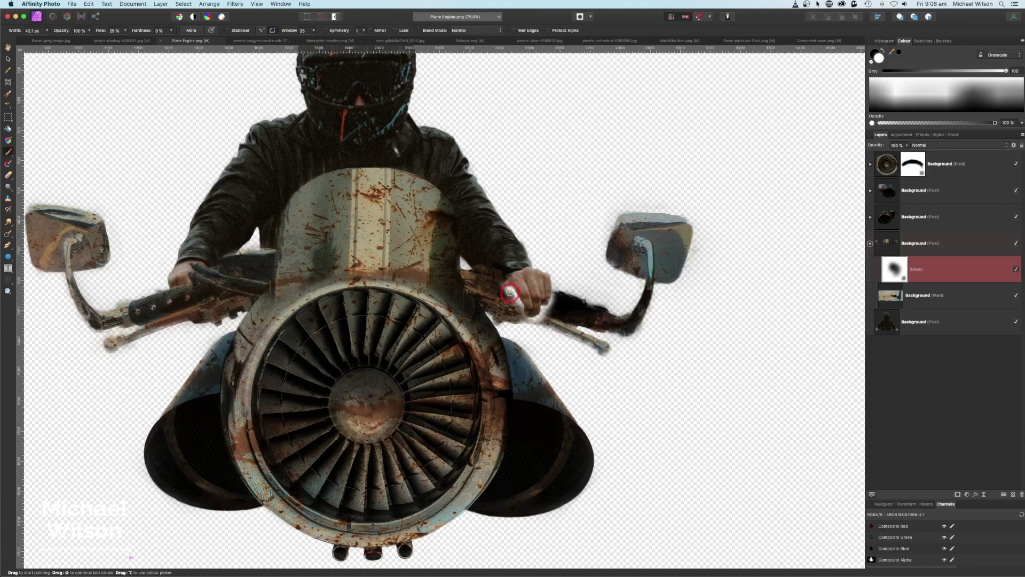
mouse_move(512, 293)
left_mouse_down()
mouse_move(520, 310)
mouse_move(508, 293)
mouse_move(542, 309)
mouse_move(553, 302)
mouse_move(513, 293)
mouse_move(523, 310)
left_mouse_up()
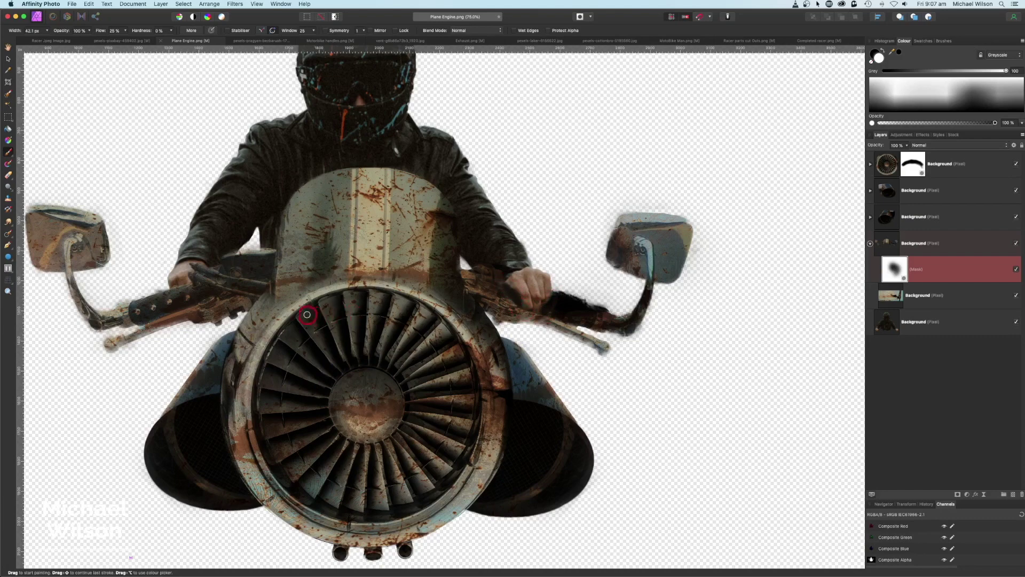
Paint on the handlebars mask over the left grip so the rider's other hand wraps around the bar
scroll(524, 310, "left", 10)
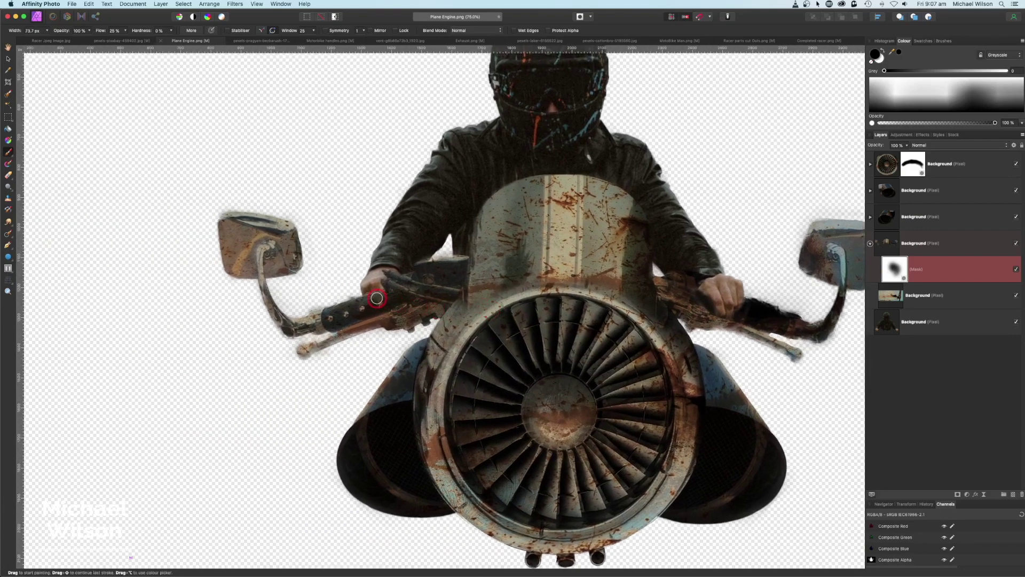
mouse_move(378, 298)
left_mouse_down()
mouse_move(377, 261)
mouse_move(356, 251)
mouse_move(390, 317)
mouse_move(375, 305)
mouse_move(367, 315)
mouse_move(385, 330)
mouse_move(400, 311)
mouse_move(381, 322)
mouse_move(410, 327)
mouse_move(398, 325)
mouse_move(409, 317)
mouse_move(380, 322)
mouse_move(407, 319)
mouse_move(408, 306)
mouse_move(381, 286)
mouse_move(397, 277)
mouse_move(397, 293)
mouse_move(404, 280)
mouse_move(379, 297)
left_mouse_up()
key("x")
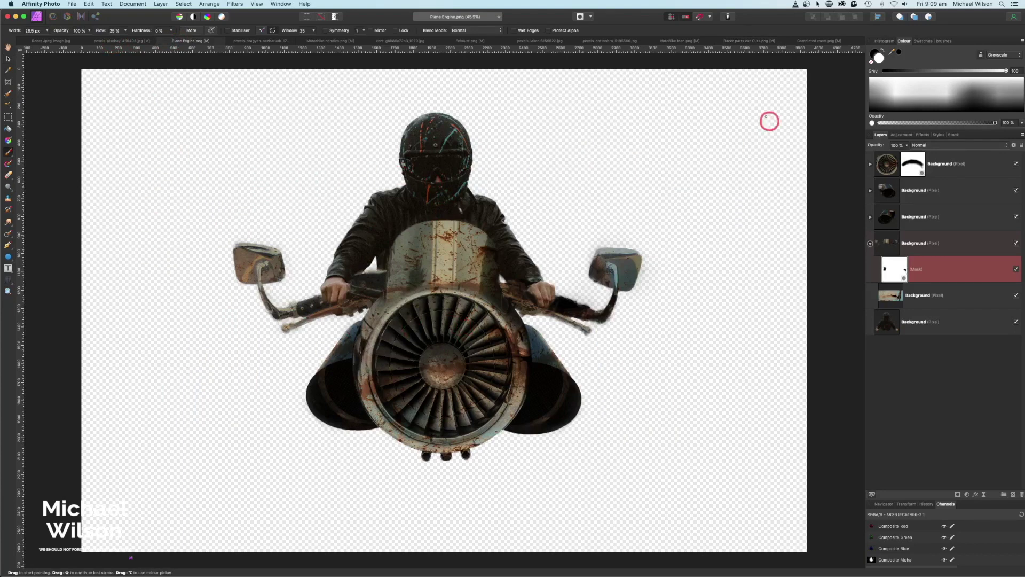
Try a rectangular selection around the handlebars cut-out in Racer parts cut Outs.png
left_click(742, 41)
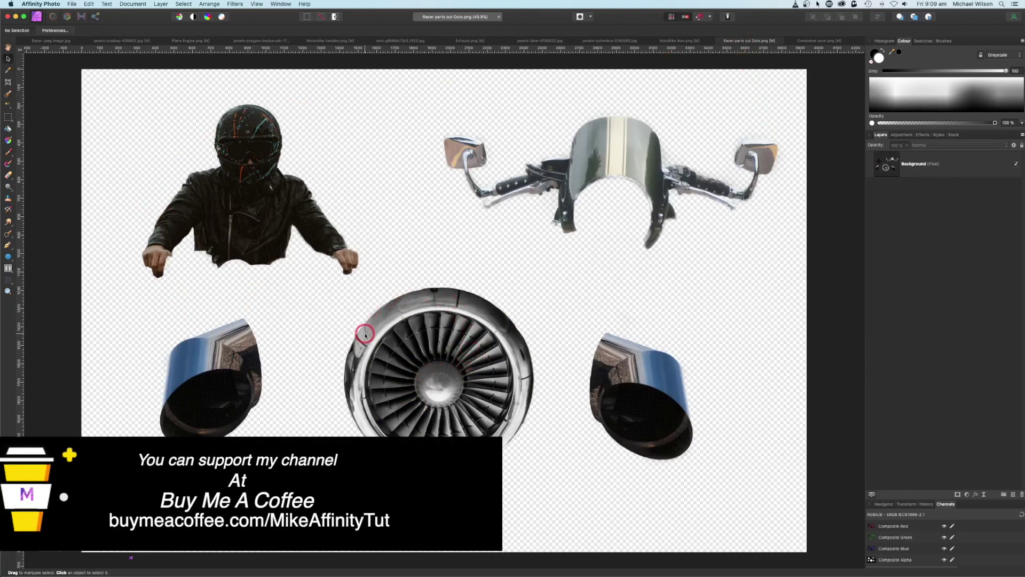
left_click(8, 117)
left_click_drag(414, 82, 789, 252)
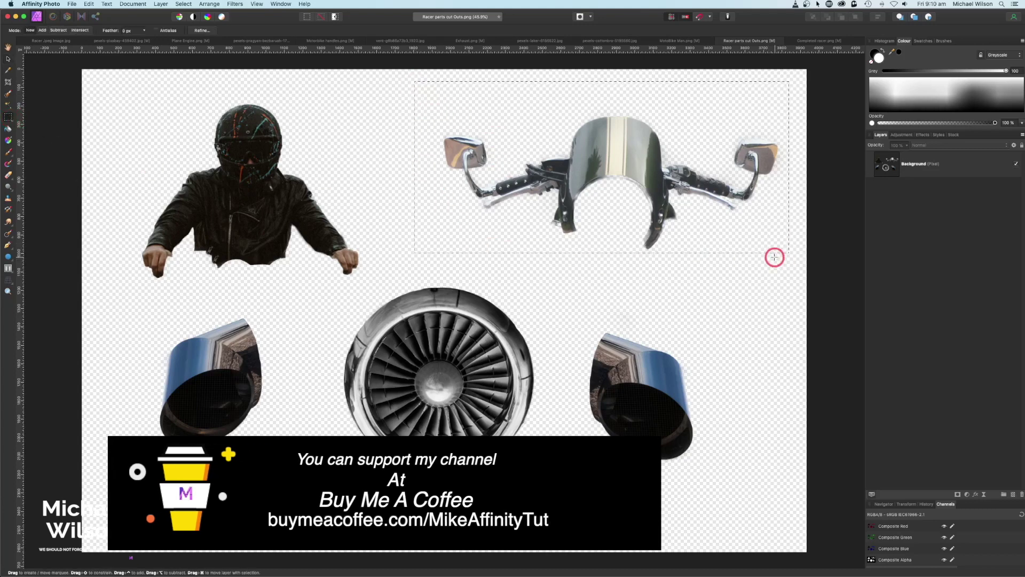
left_click(727, 254)
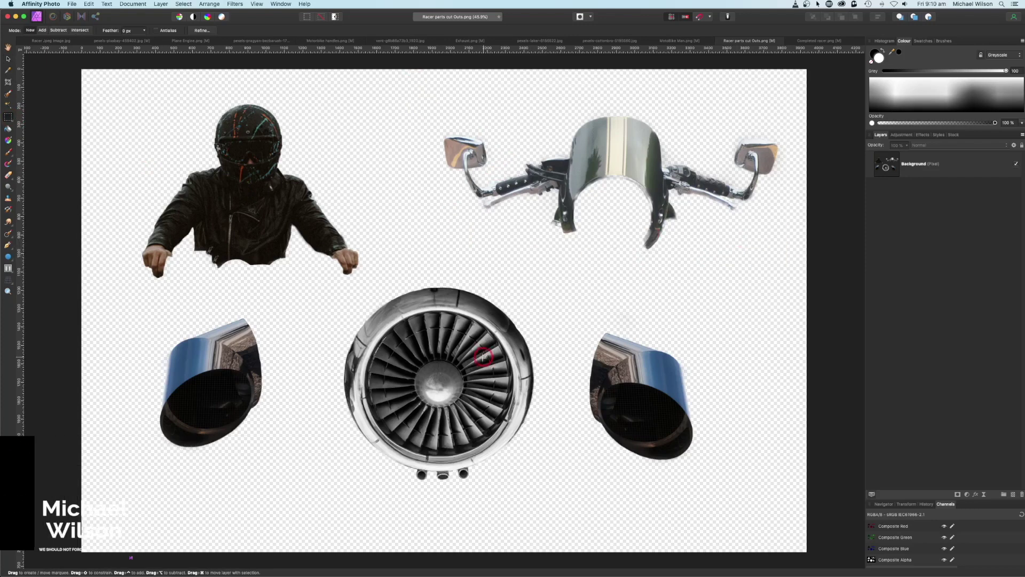
Examine the assembled rider and bike in Completed racer.png as one movable layer, and return to Plane Engine.png
left_click(809, 42)
key("v")
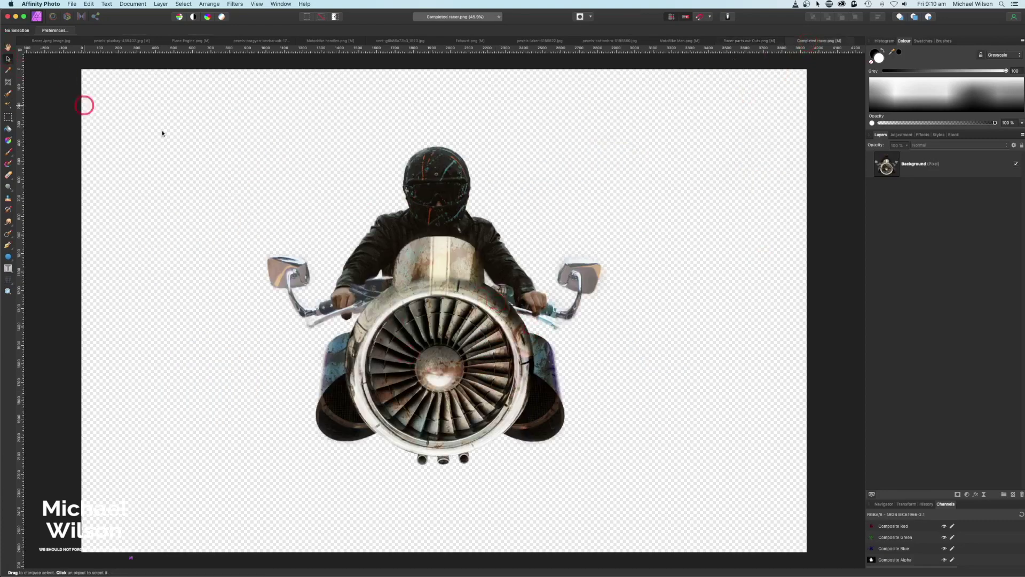
left_click(917, 163)
mouse_move(537, 233)
left_mouse_down()
mouse_move(481, 222)
mouse_move(596, 250)
mouse_move(466, 220)
mouse_move(487, 250)
mouse_move(499, 229)
mouse_move(527, 235)
left_mouse_up()
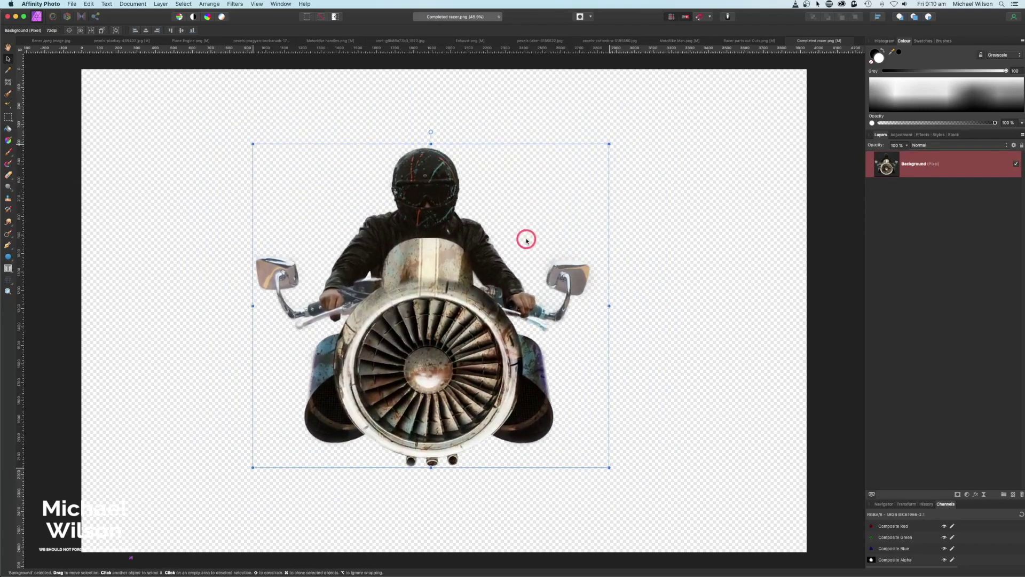
left_click(748, 41)
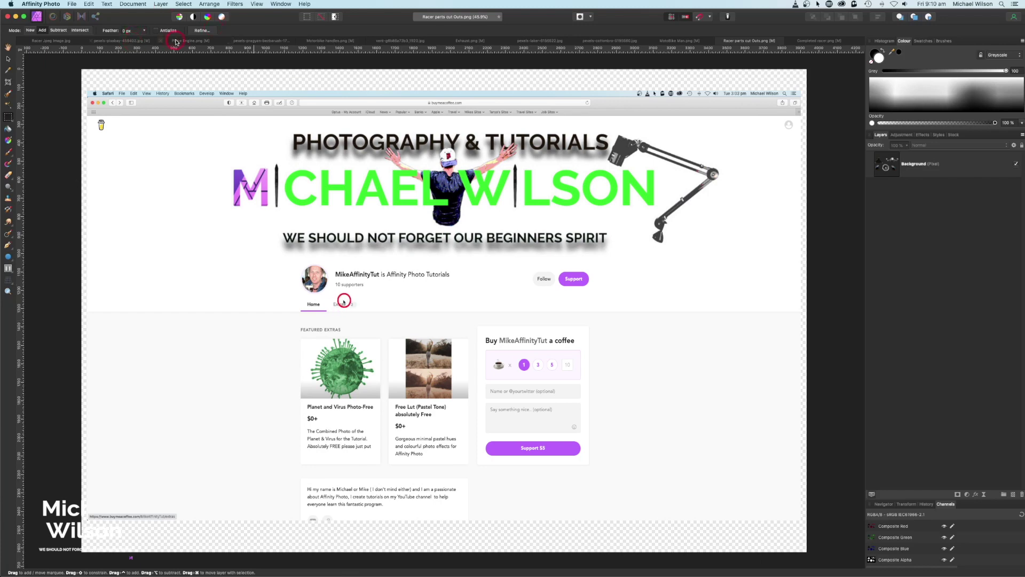
left_click(198, 40)
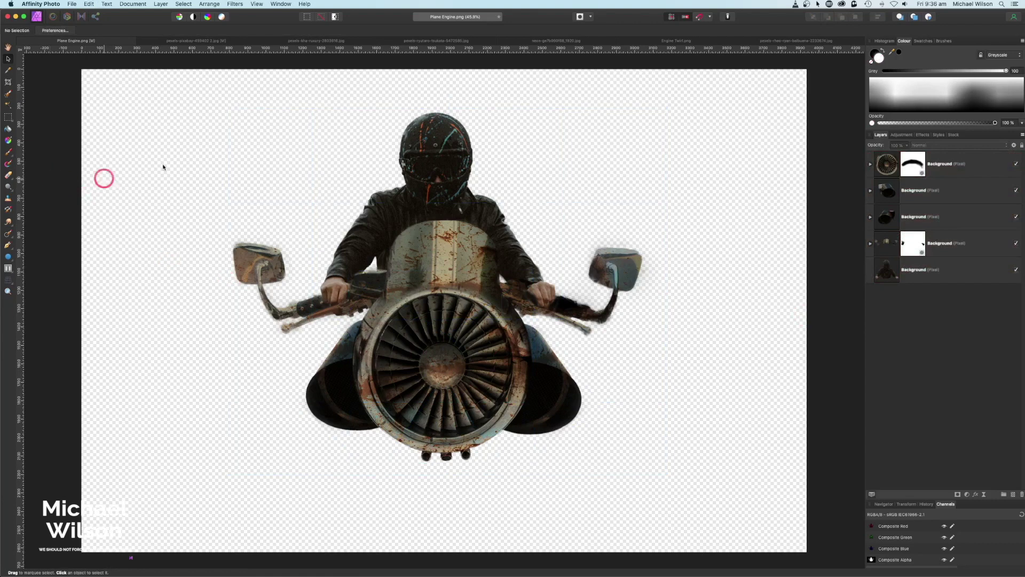
Group all five layers of the rider and bike, and name the group Racer
left_click(888, 166)
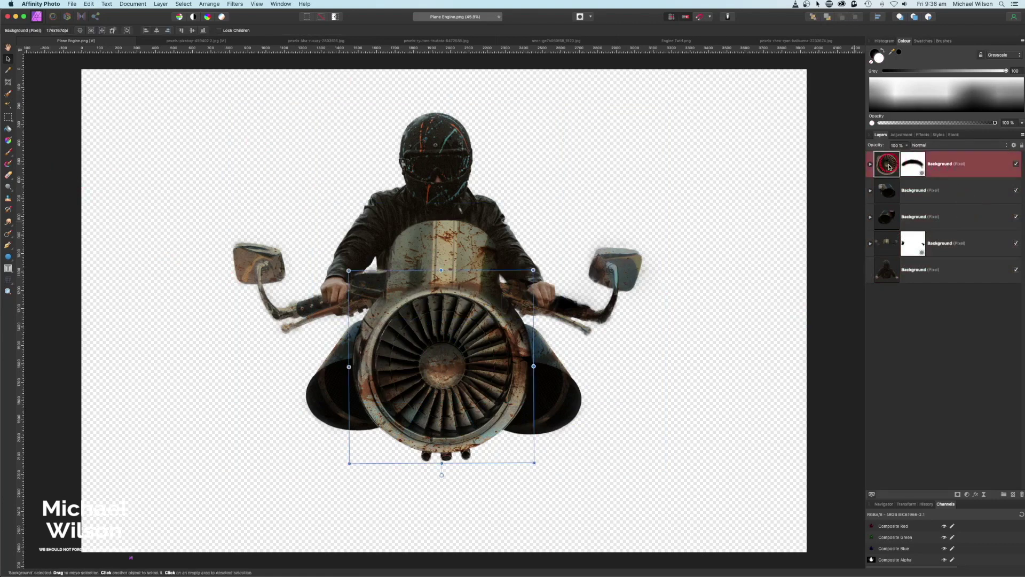
left_click(923, 280, "shift")
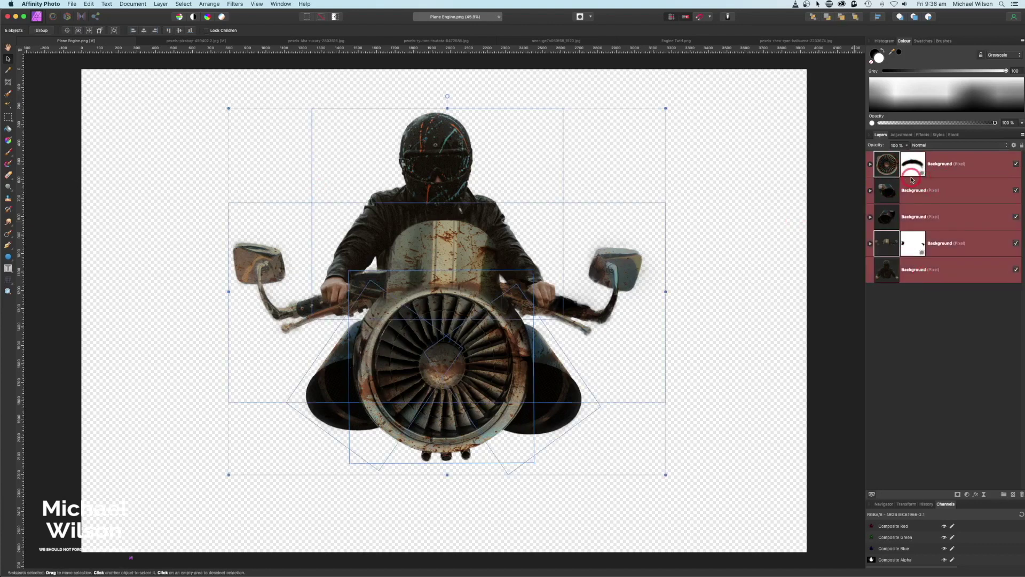
key("super+g")
double_click(897, 157)
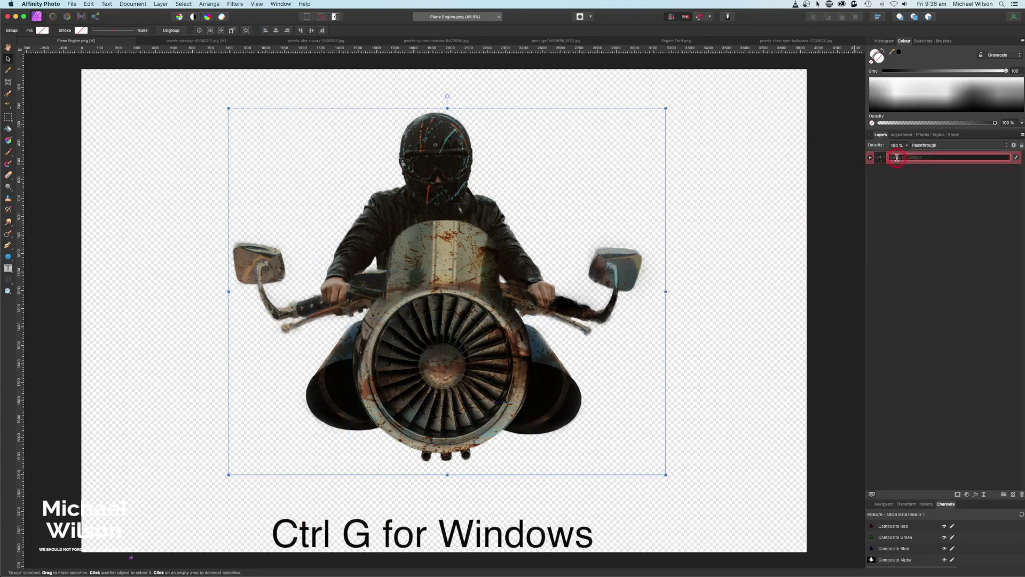
type("Racer")
key("Return")
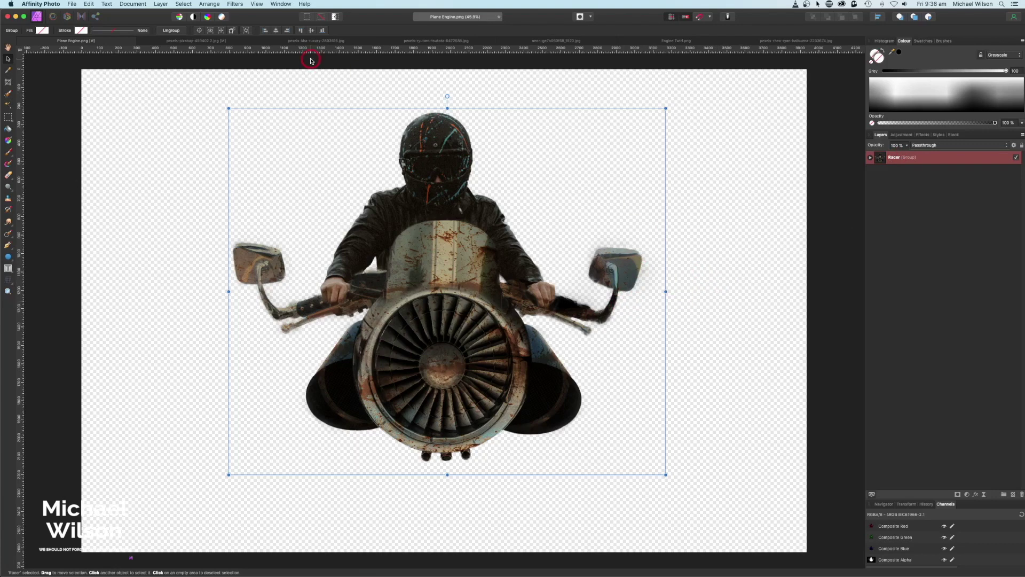
Copy the neon city street photo and paste it as a new layer above the blue corridor image
left_click(180, 42)
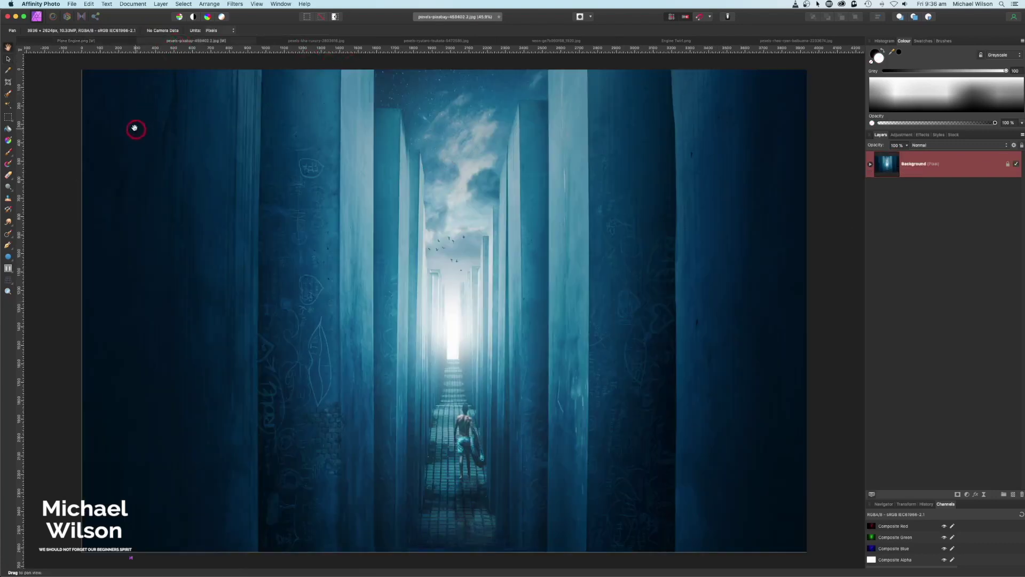
left_click(302, 41)
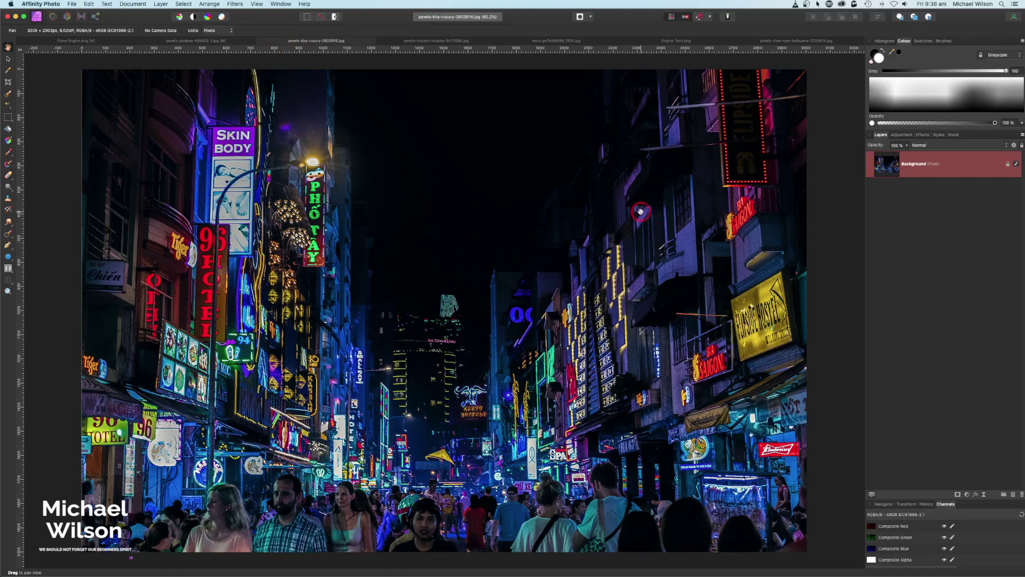
left_click(220, 42)
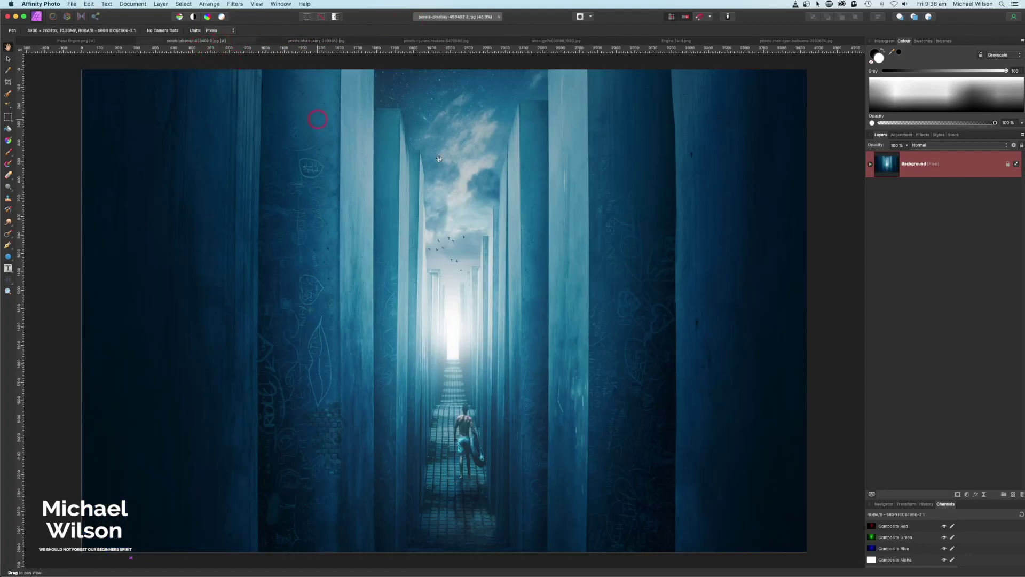
key("super+v")
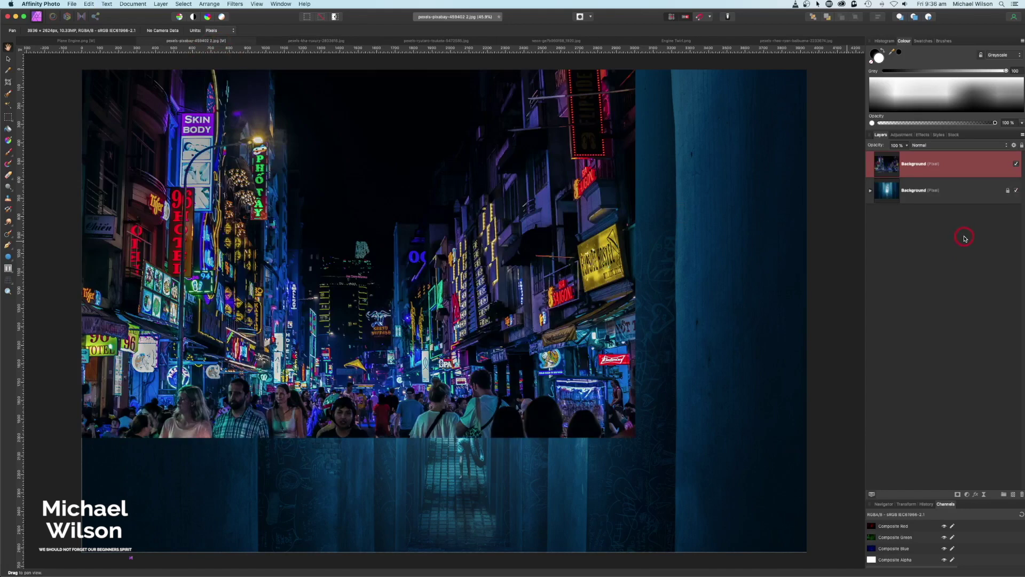
Enlarge the pasted neon street proportionally with the Move Tool until it covers the whole corridor image
key("super+minus")
key("super+minus")
key("super+minus")
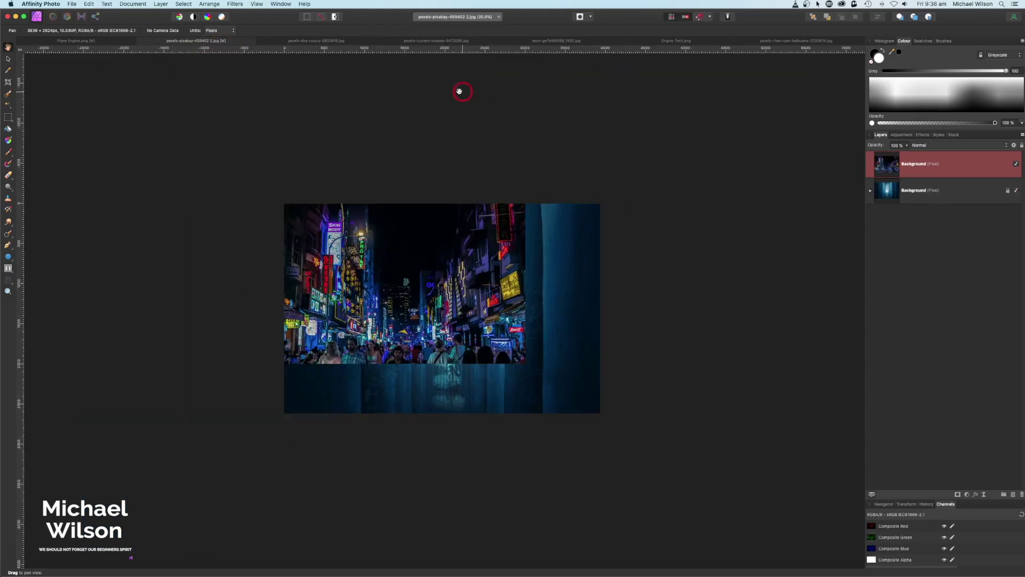
left_click(8, 59)
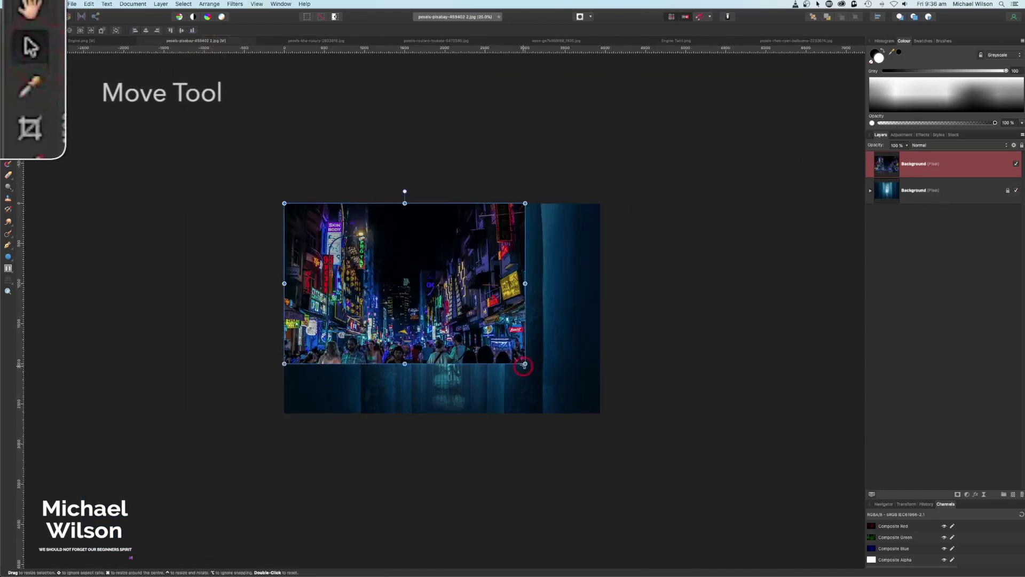
left_click_drag(525, 363, 623, 428)
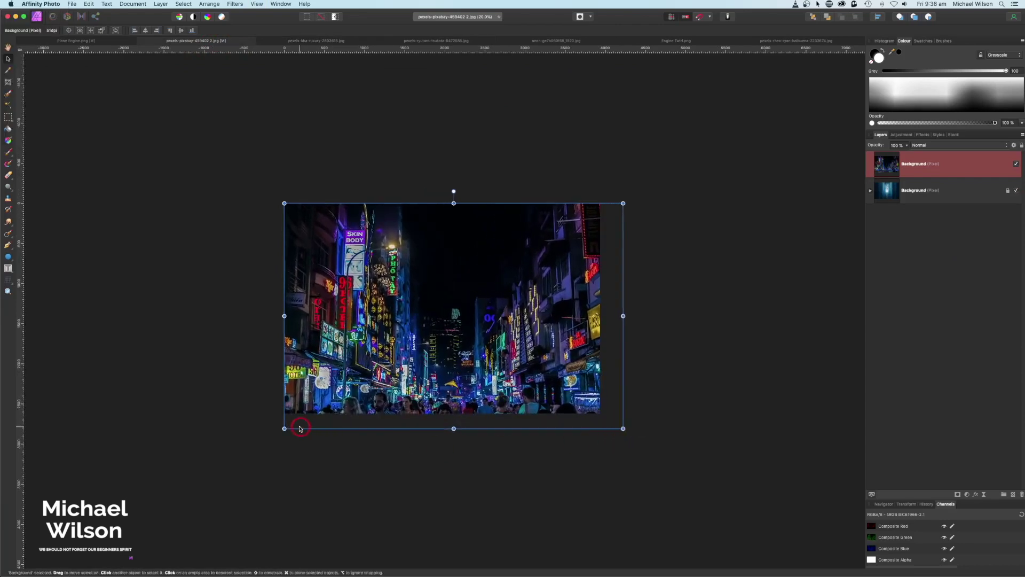
Enlarge the neon street layer further so the crowd falls outside the canvas, and set its blend mode to Screen
left_click_drag(284, 428, 246, 454)
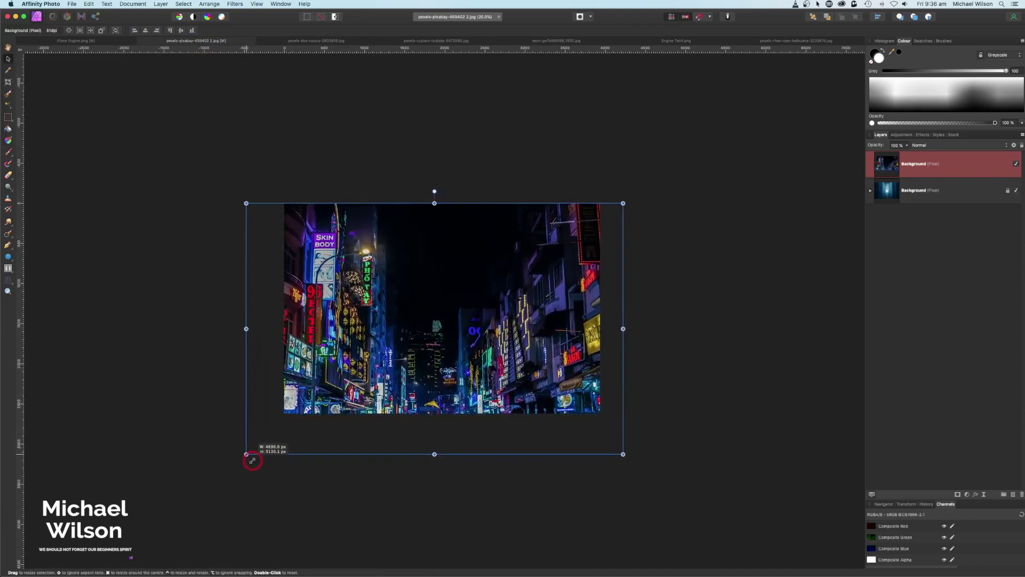
left_click_drag(623, 454, 637, 463)
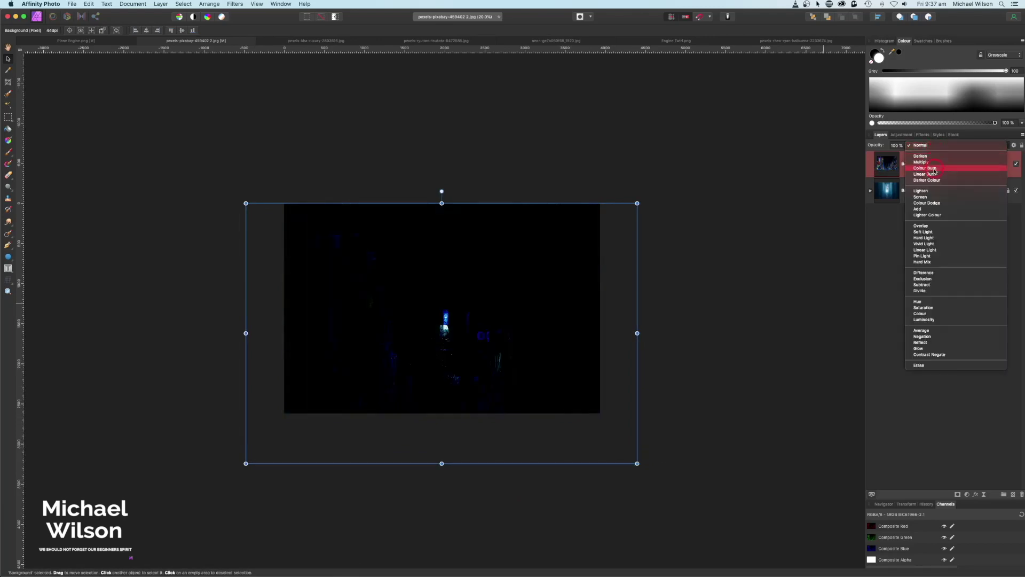
left_click(926, 197)
scroll(785, 233, "up", 3)
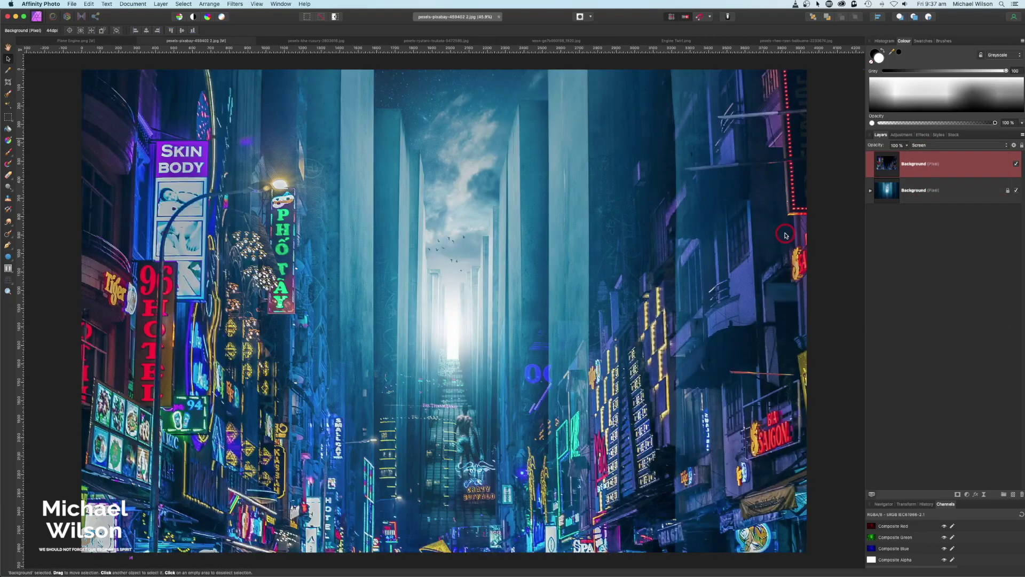
scroll(785, 234, "down", 2)
Add a Selective Colour adjustment nested in the blue corridor layer, raising cyan and setting yellow to -19% in the neutrals
left_click(748, 252)
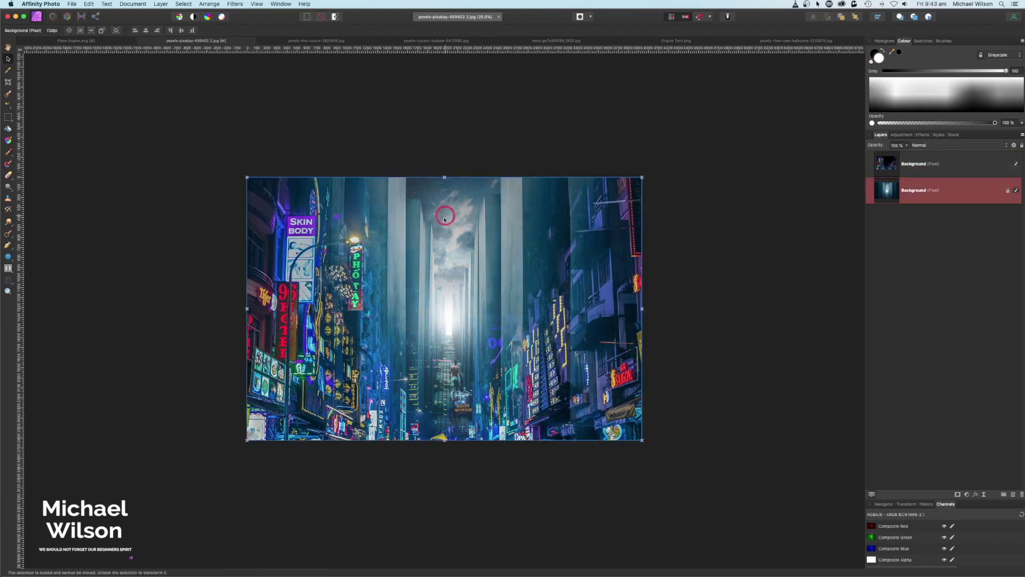
left_click(955, 540)
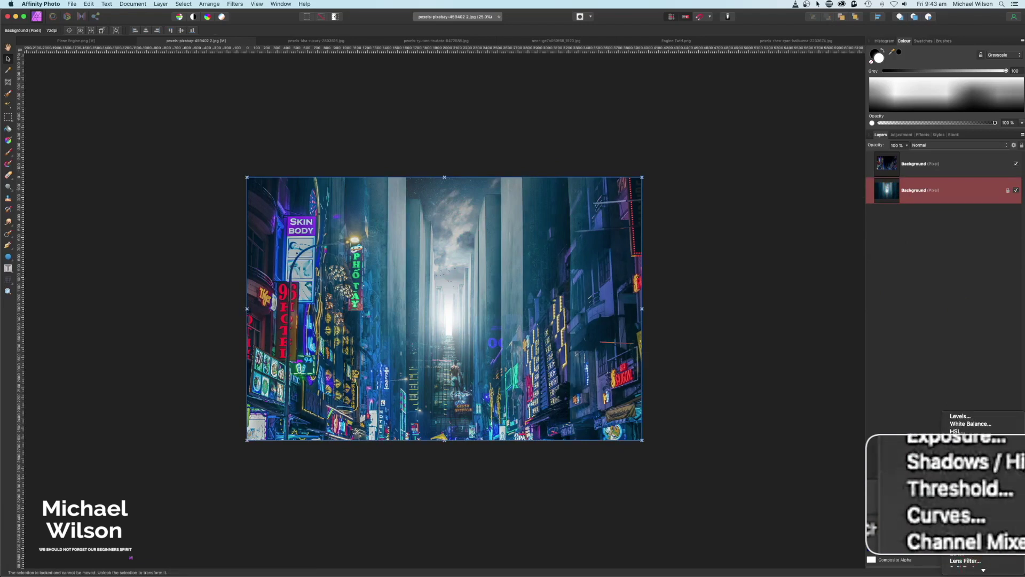
left_click(966, 521)
left_click_drag(927, 190, 928, 219)
left_click_drag(807, 112, 785, 98)
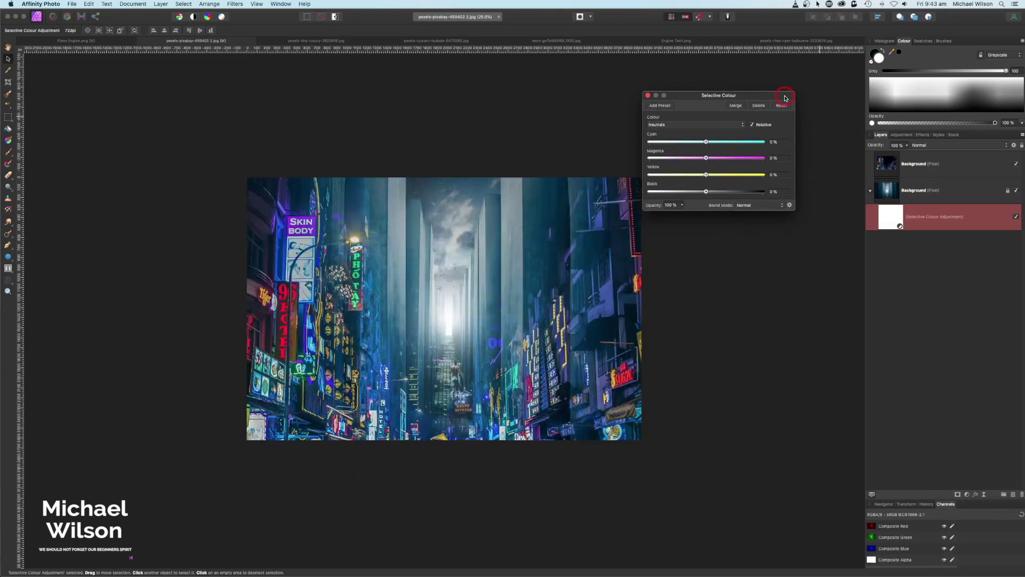
left_click_drag(784, 98, 783, 119)
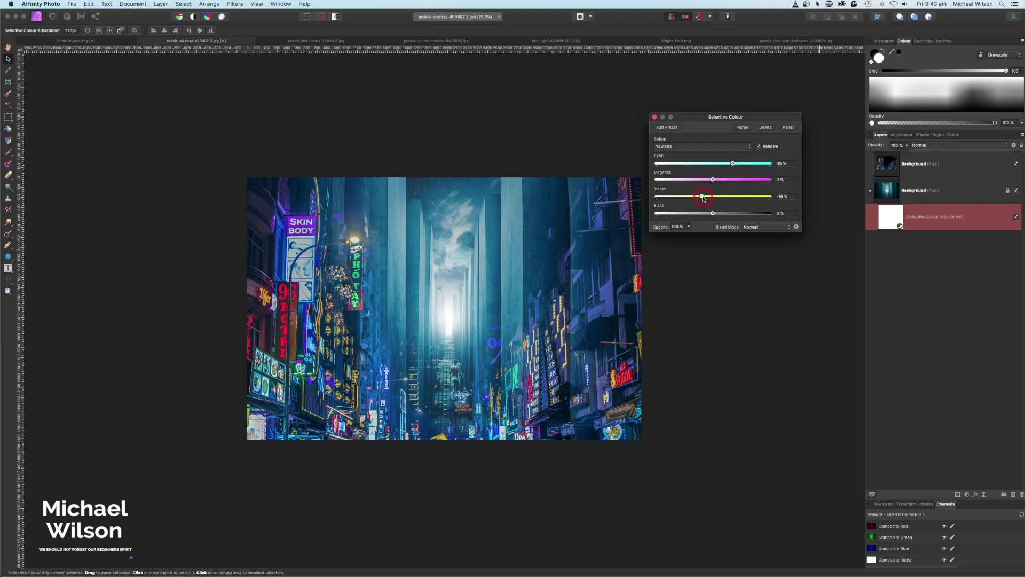
left_click(655, 118)
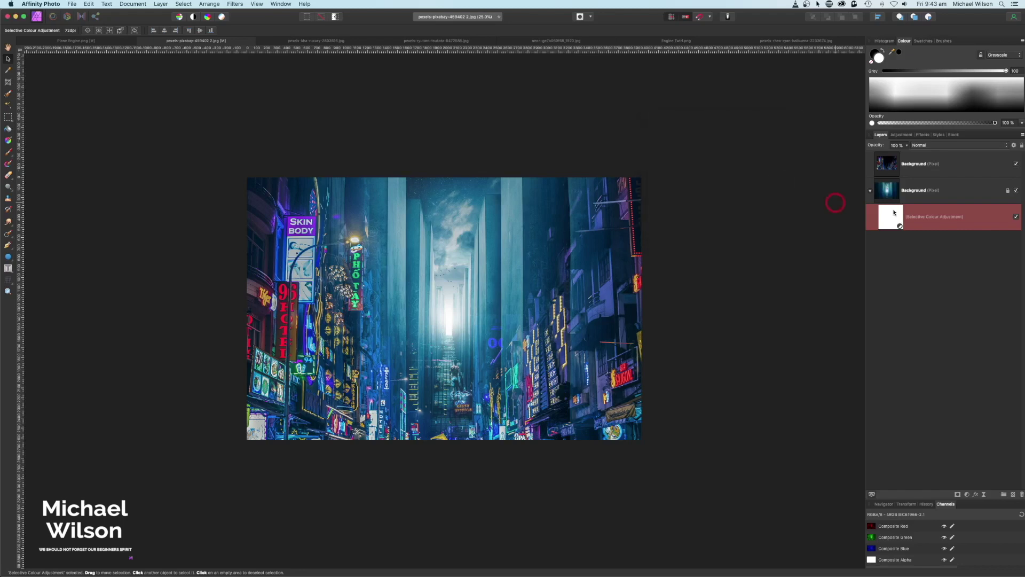
Compare the corridor with and without its Selective Colour adjustment, and collapse the corridor layer
left_click(1017, 218)
left_click(1018, 218)
left_click(869, 191)
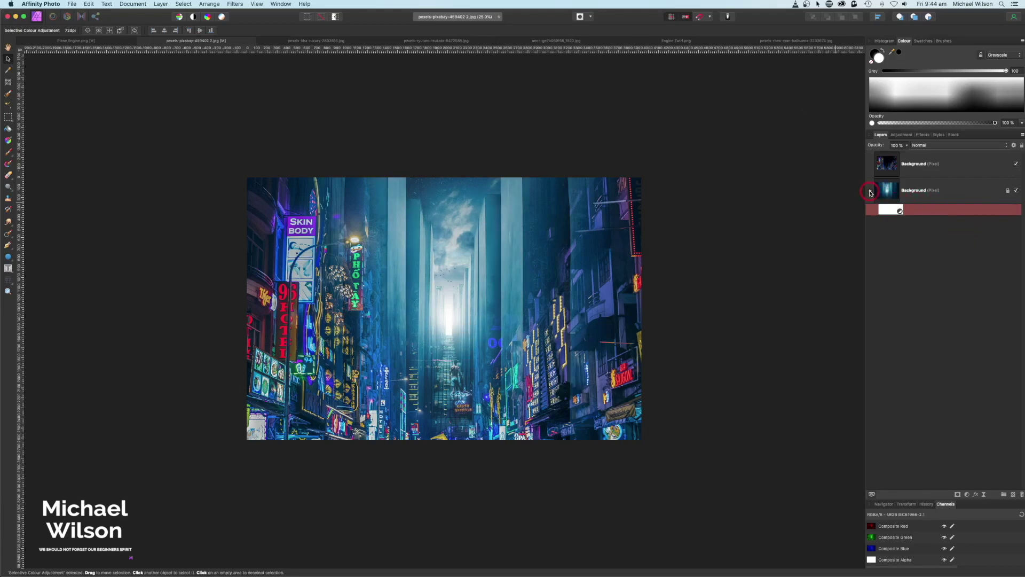
left_click(916, 190)
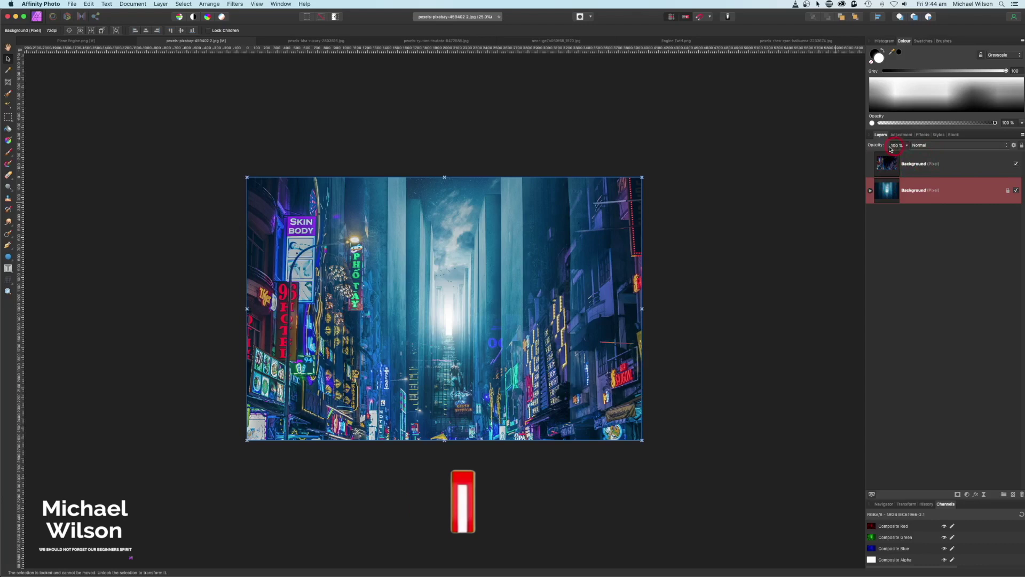
Copy the Racer group from Plane Engine.png and paste it above the neon street layer in the city document
left_click(84, 42)
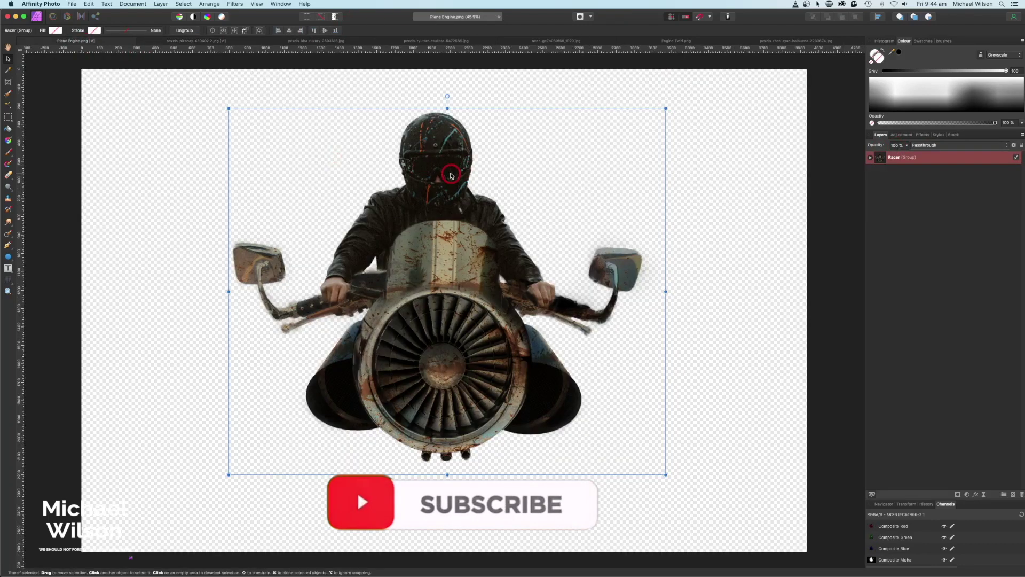
left_click(175, 41)
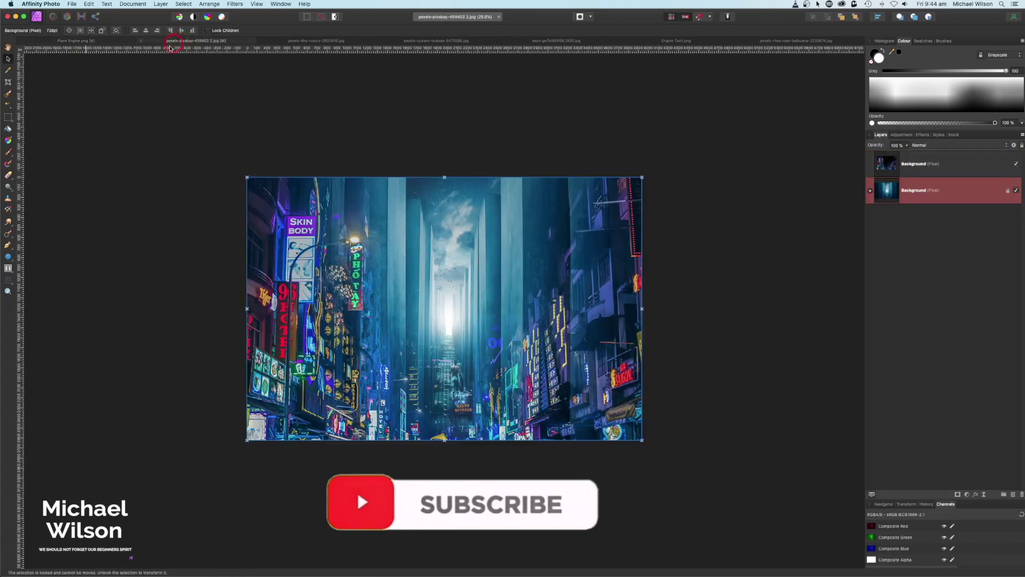
left_click(930, 161)
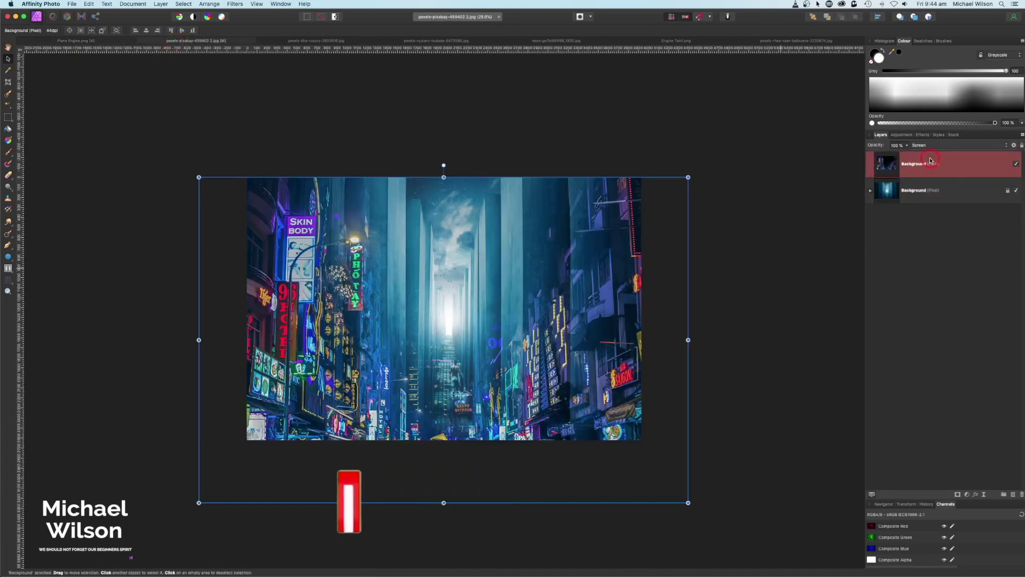
key("super+v")
Shrink the pasted racer, tilt it slightly clockwise and place it in the middle of the street corridor
left_click_drag(448, 186, 465, 188)
left_click_drag(580, 220, 550, 247)
left_click_drag(484, 290, 503, 317)
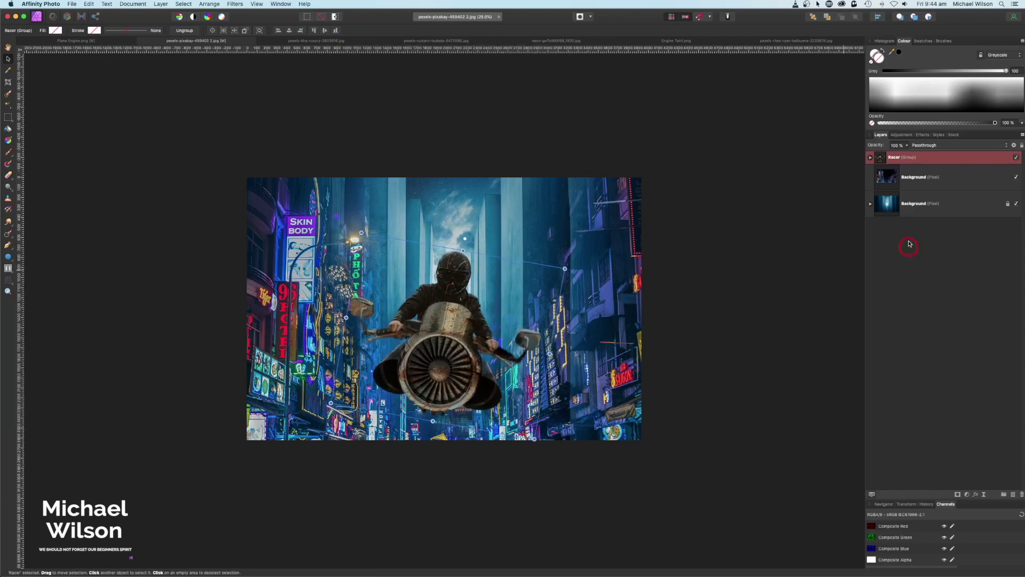
Add a Selective Colour adjustment at the top of the Racer group, raising cyan and reducing yellow in the neutrals
left_click(966, 494)
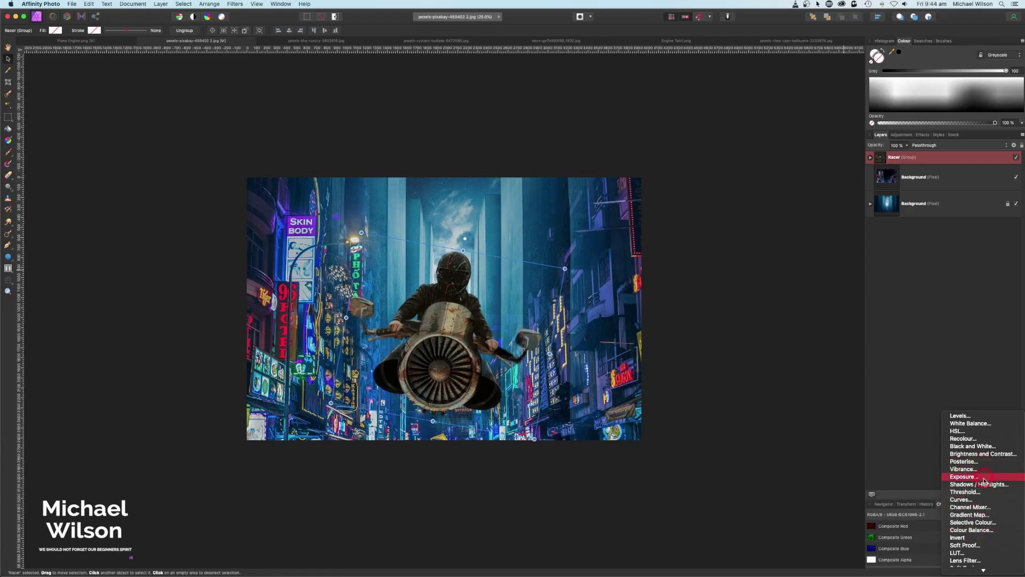
left_click(977, 522)
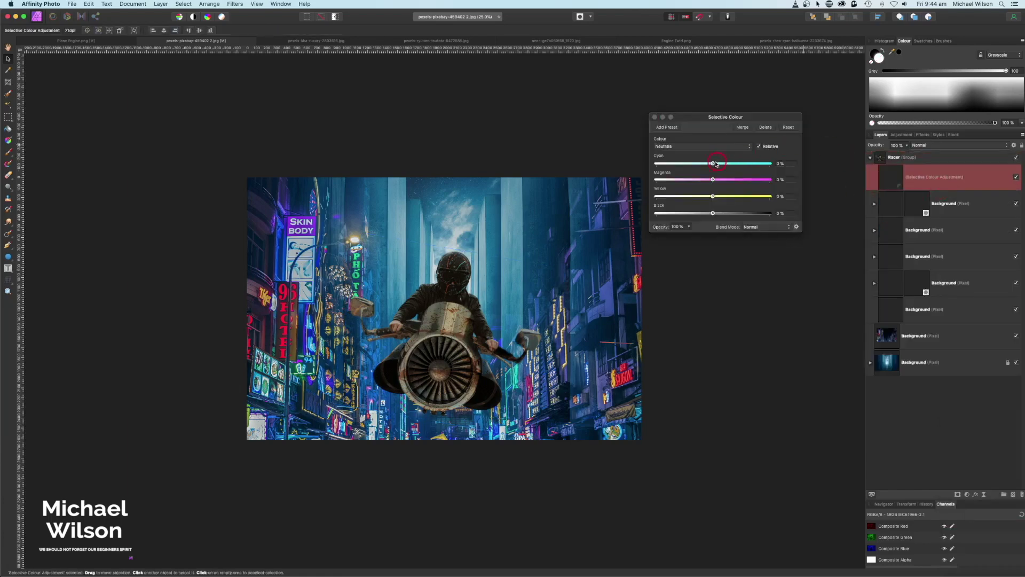
left_click_drag(720, 161, 717, 165)
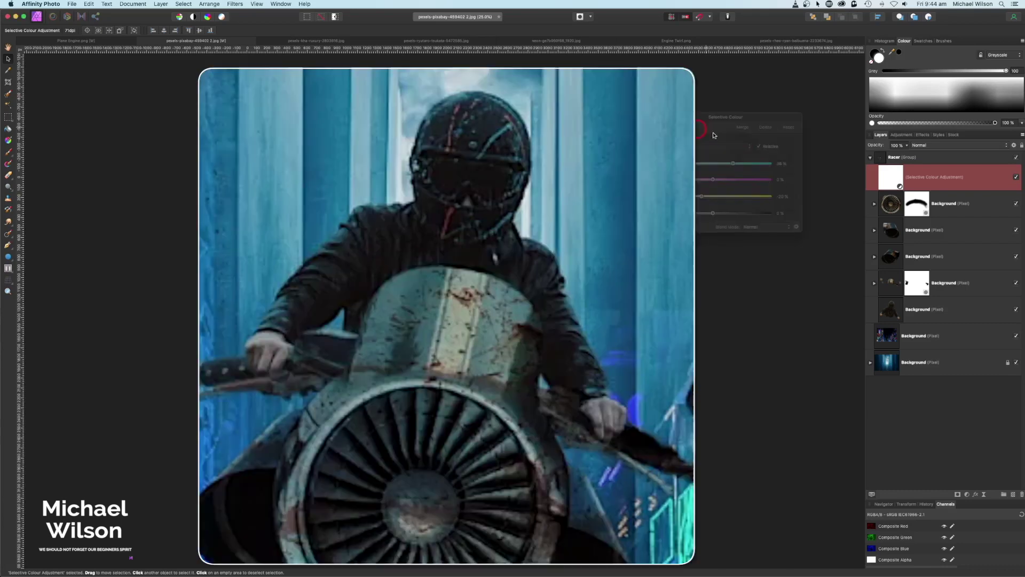
left_click(1000, 177)
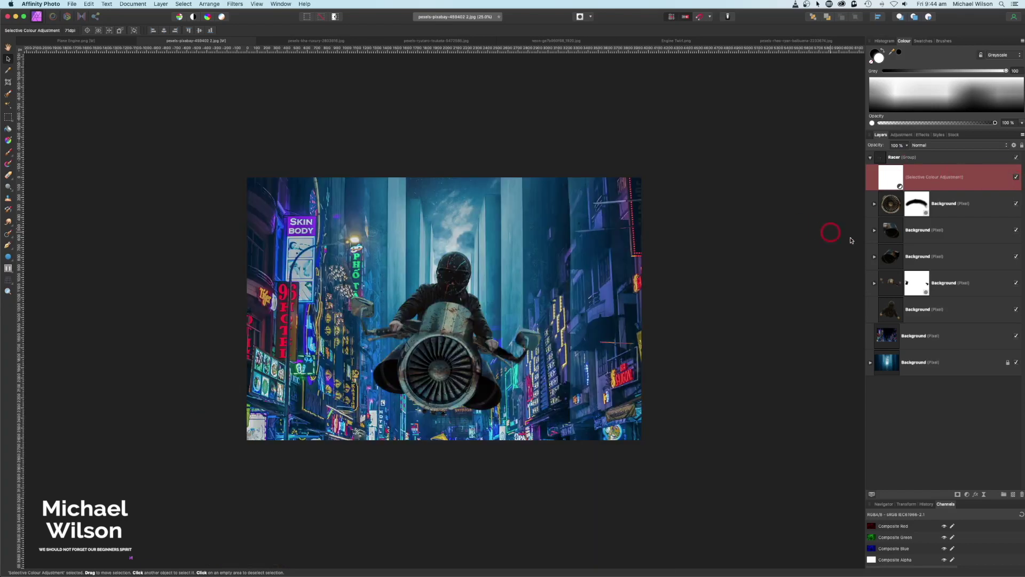
Collapse the Racer group and move the whole racer slightly higher in the street
left_click(873, 161)
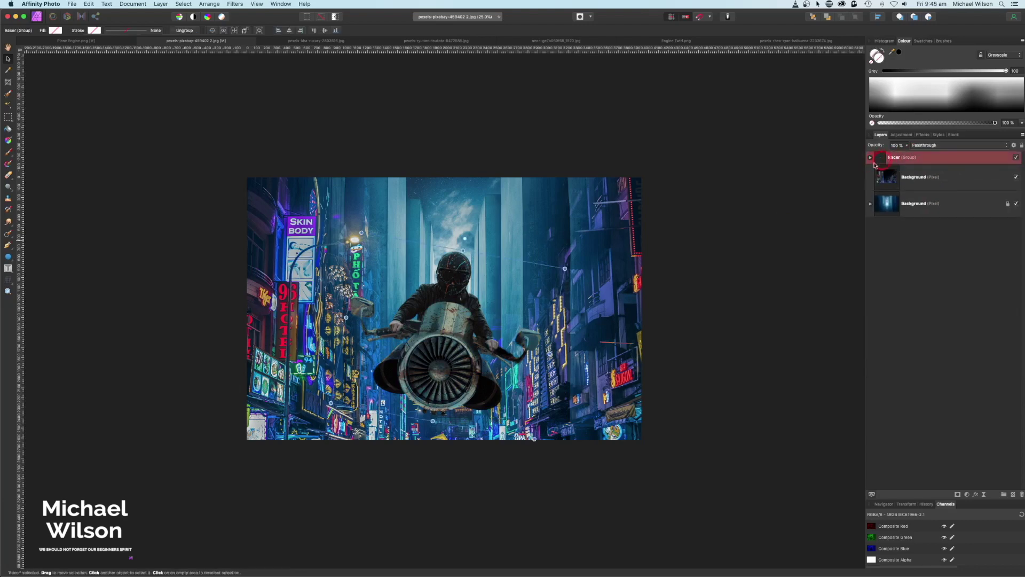
left_click(463, 297)
left_click_drag(463, 297, 462, 295)
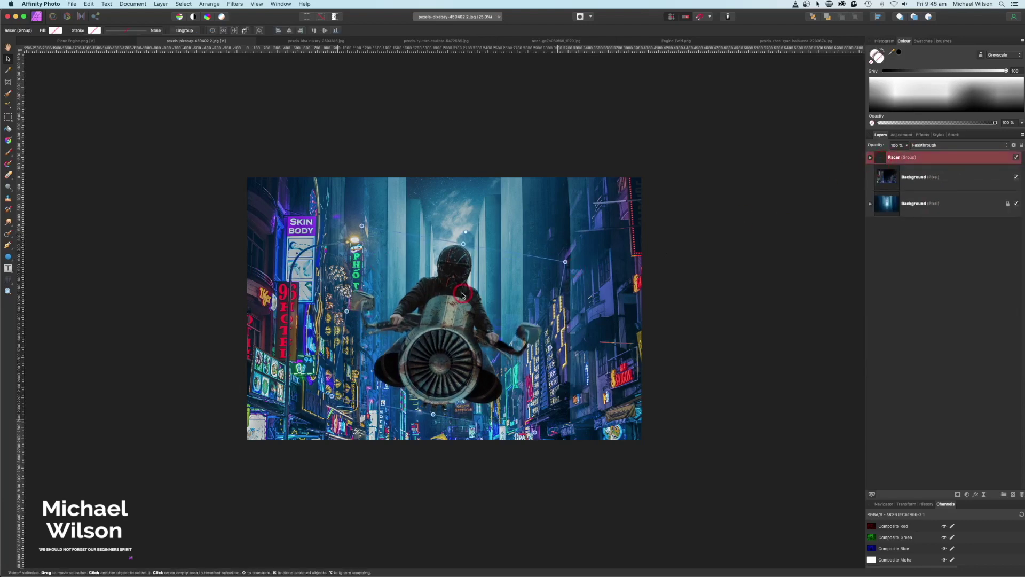
Copy the blue jellyfish photo and paste it as a new layer above the Racer group
left_click(426, 43)
key("h")
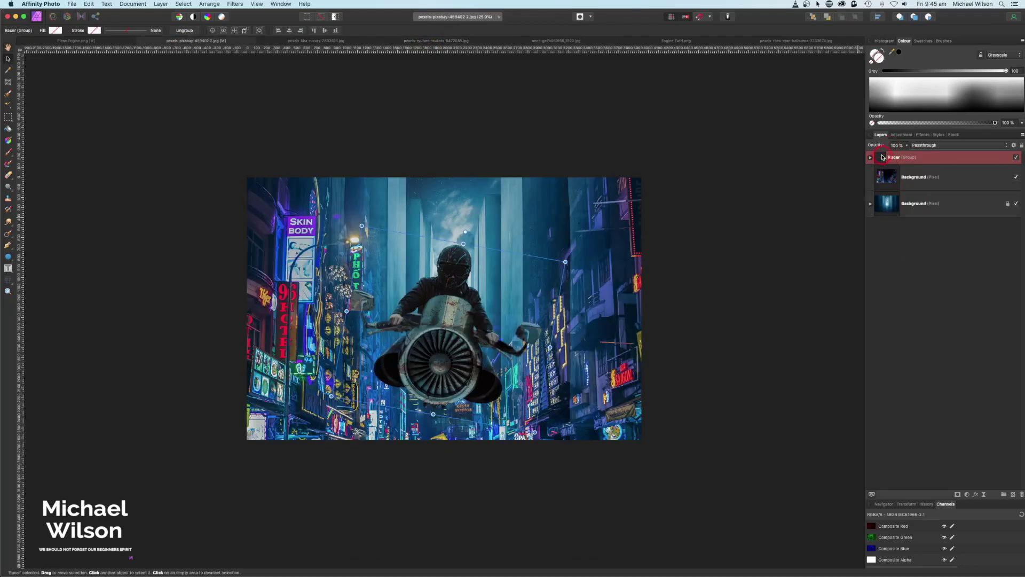
key("super+v")
Shrink the jellyfish image proportionally to about a quarter of the canvas width and place it over the racer
scroll(787, 293, "down", 3)
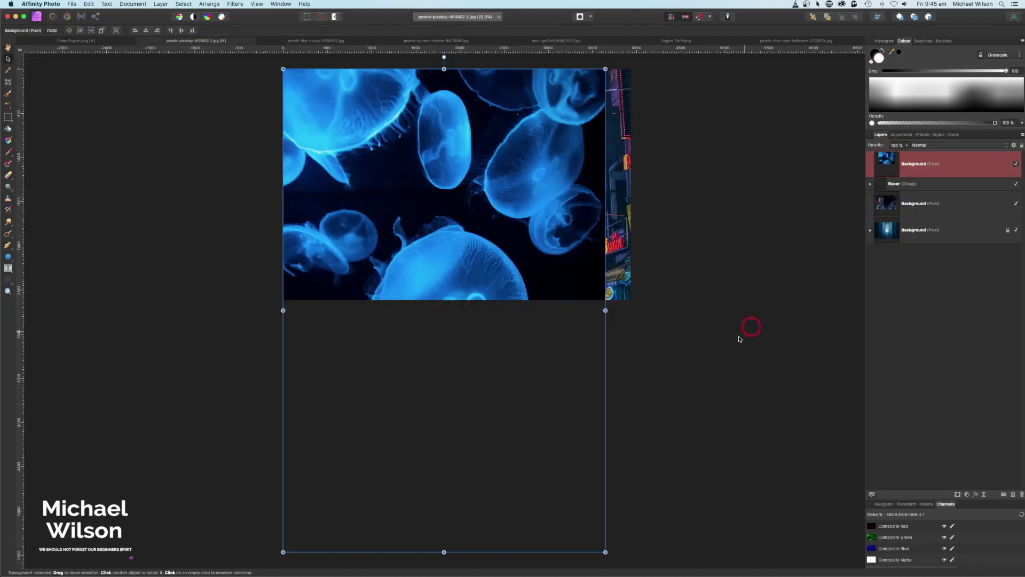
left_click_drag(608, 549, 369, 199)
left_click_drag(328, 152, 451, 201)
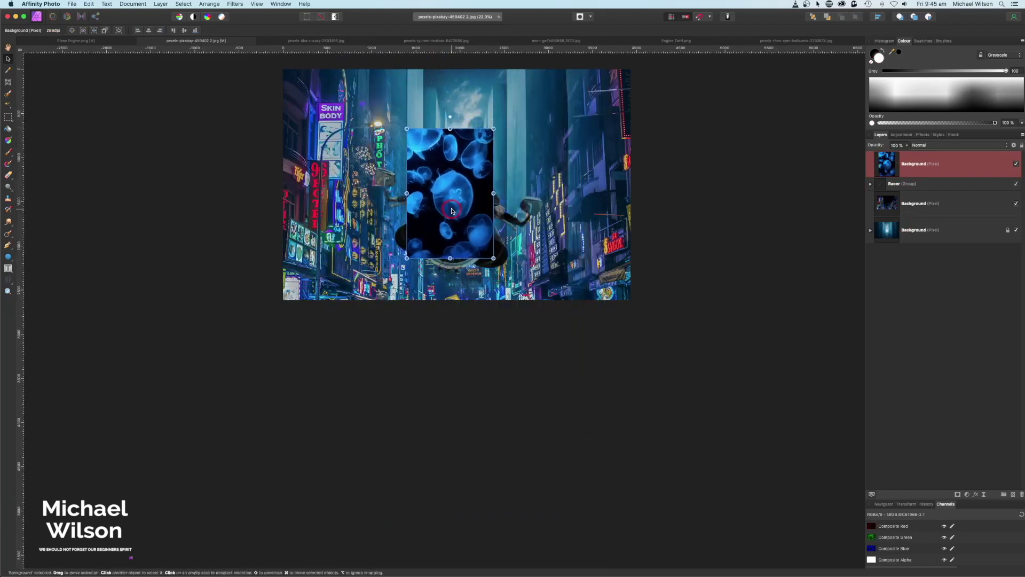
key("super+0")
key("super+minus")
key("super+minus")
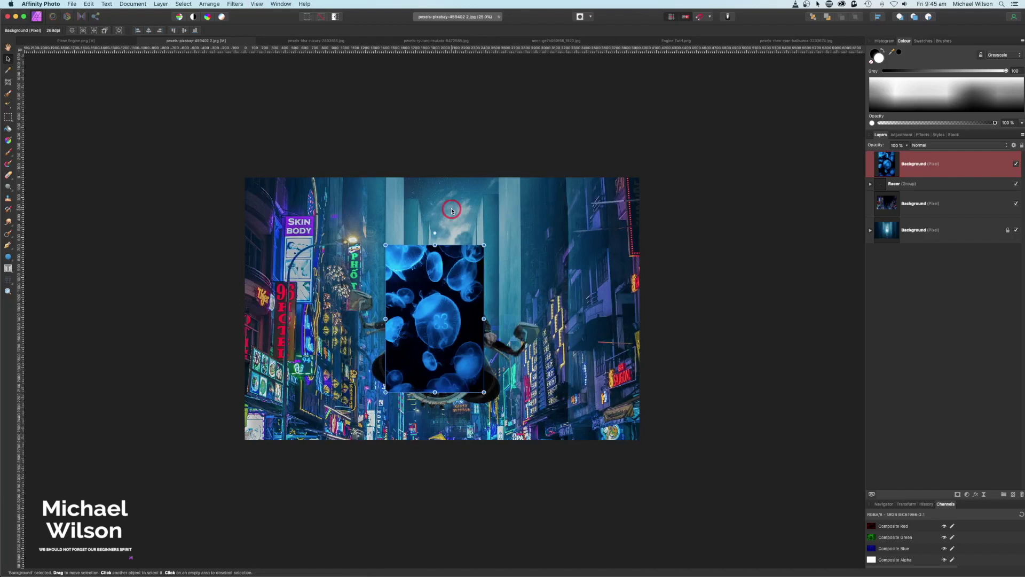
key("super+0")
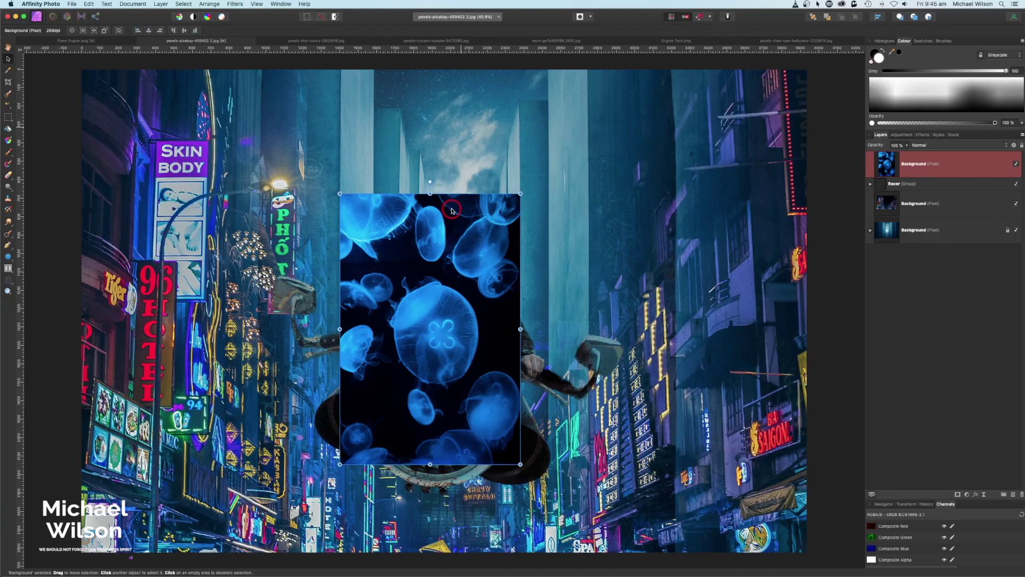
Set the jellyfish layer's blend mode to Screen and apply a Twirl distortion with the maximum angle and a 1024 px radius
left_click(927, 146)
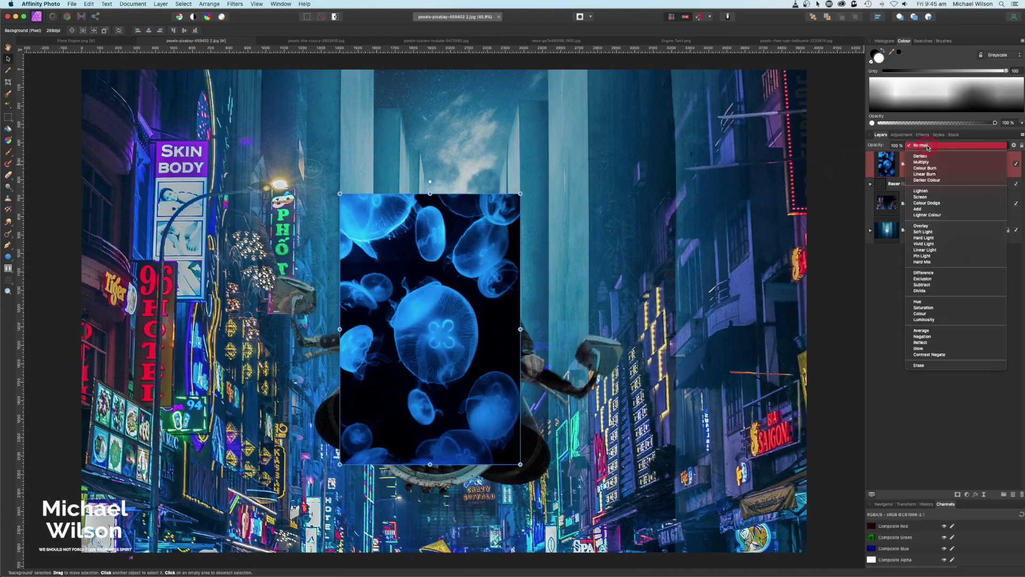
left_click(925, 198)
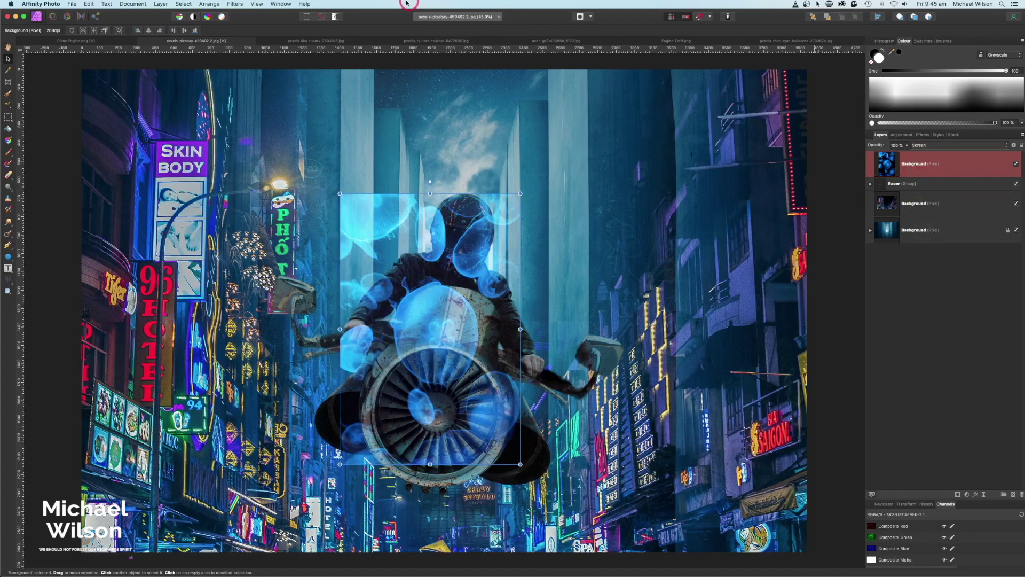
left_click(235, 4)
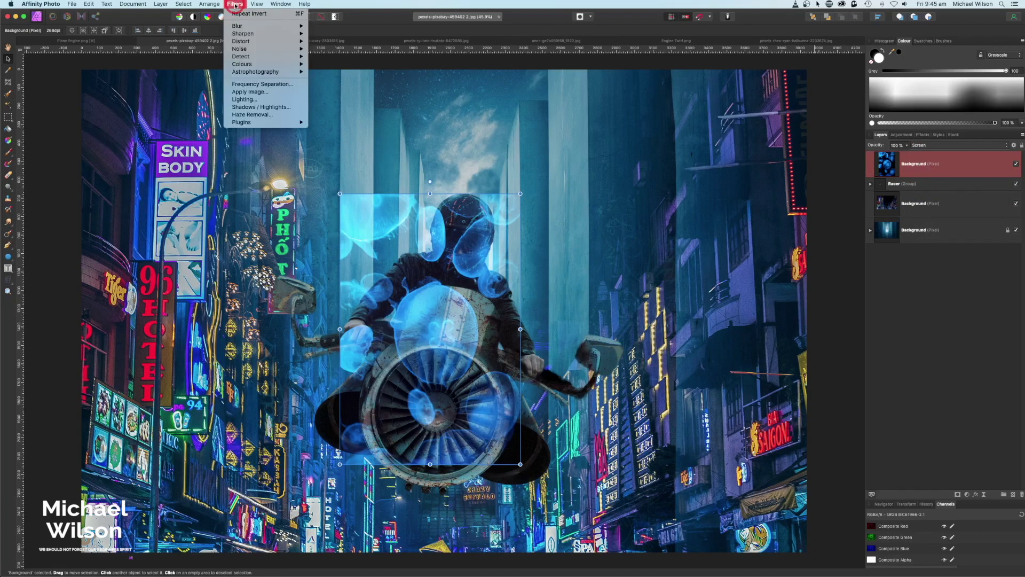
mouse_move(240, 41)
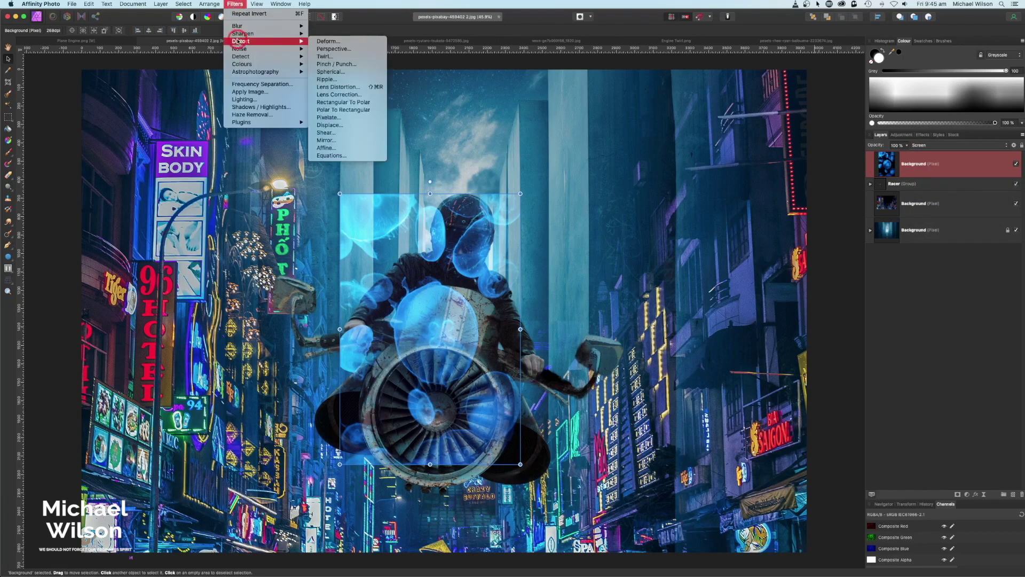
left_click(328, 57)
left_click(748, 515)
left_click_drag(778, 527, 839, 526)
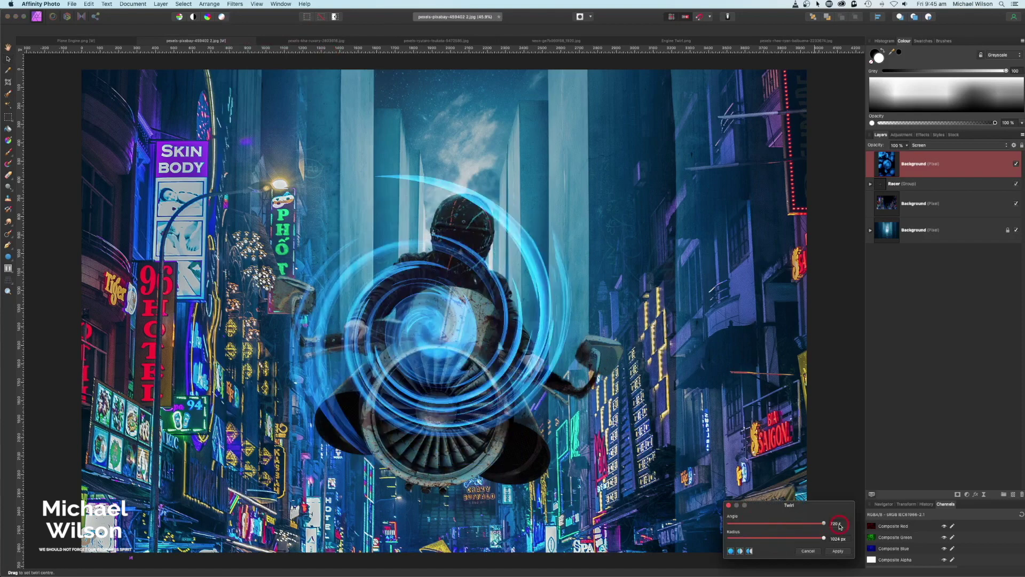
left_click(838, 550)
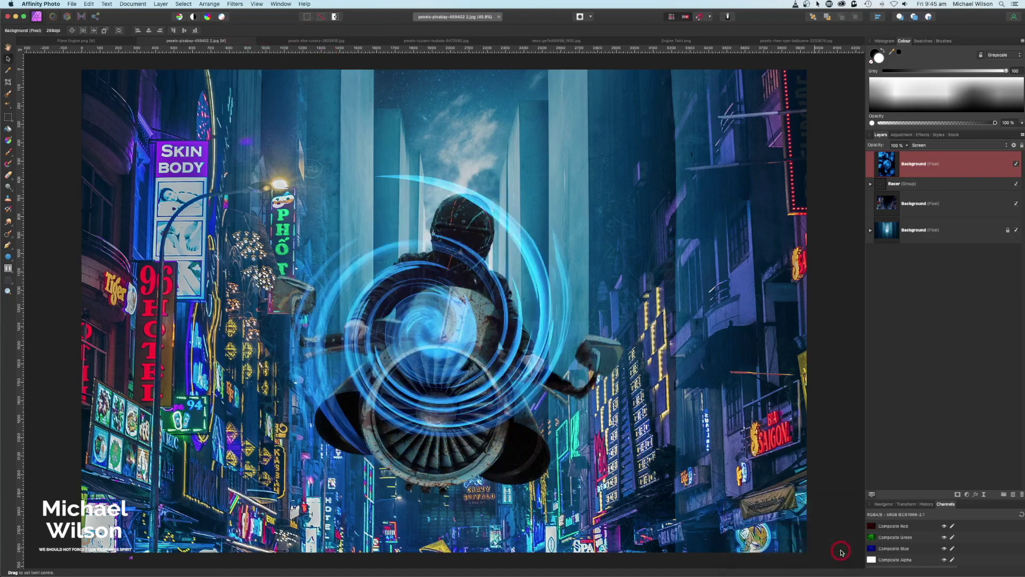
Shrink and rotate the blue jellyfish swirl with the Move Tool so it fits inside the turbine fan
left_click(8, 59)
left_click_drag(570, 174, 493, 445)
left_click(915, 169)
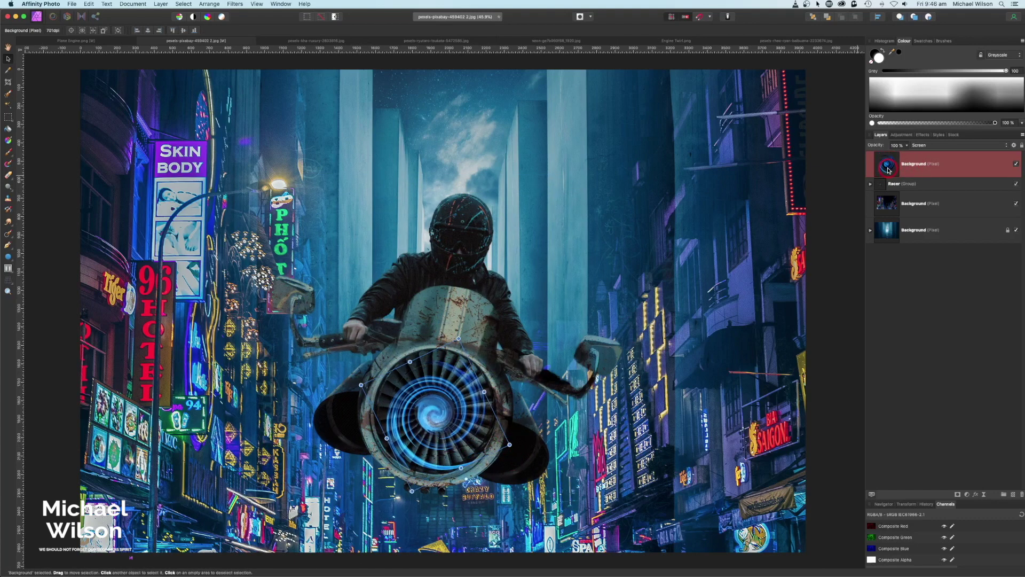
Smudge the blue swirl into the turbine blades with the Smudge Tool at 20% strength and a brush width of about 443 px
left_click(8, 221)
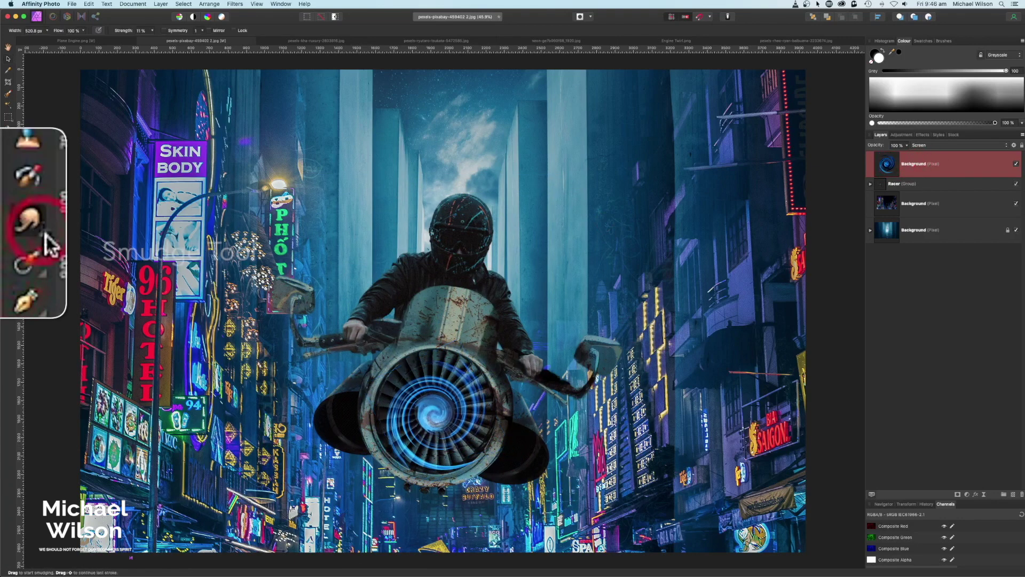
left_click(126, 34)
left_click_drag(123, 33, 125, 33)
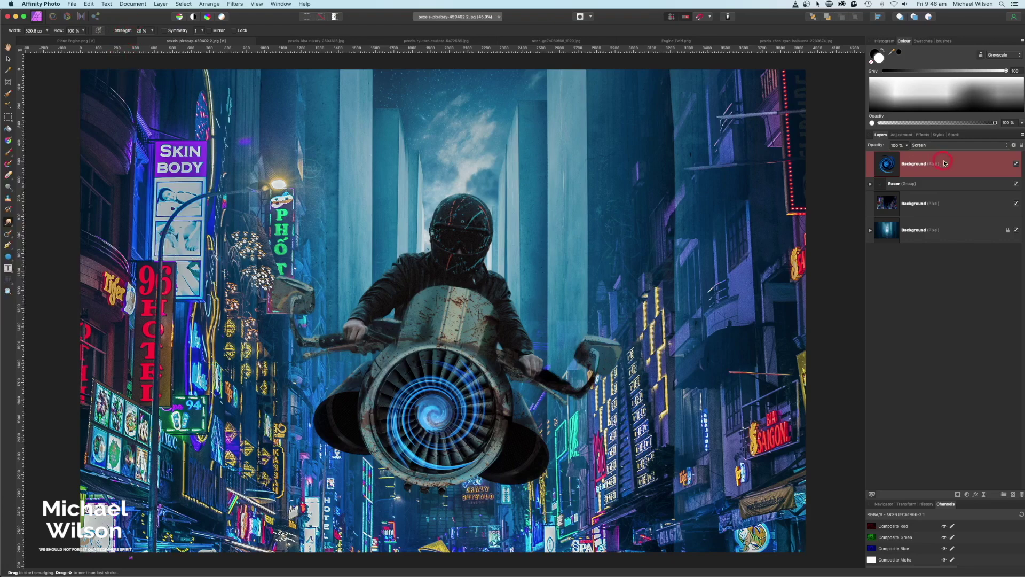
left_click(462, 376)
key("bracketleft")
mouse_move(462, 375)
left_mouse_down()
mouse_move(451, 374)
mouse_move(472, 424)
mouse_move(426, 400)
mouse_move(469, 459)
mouse_move(395, 408)
mouse_move(844, 182)
left_mouse_up()
left_click(892, 189)
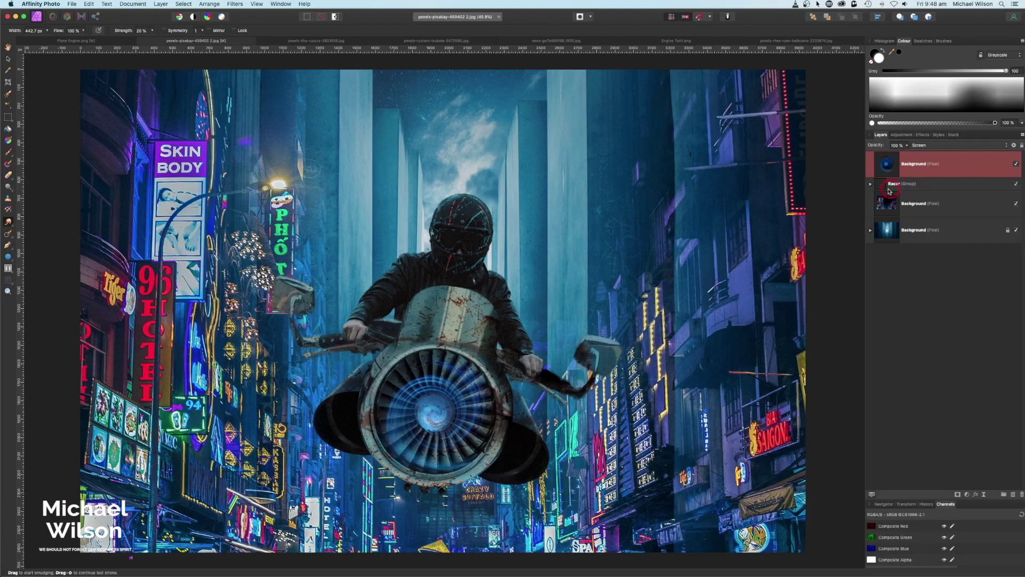
Smudge the turbine blades on the engine layer inside the Racer group around the blue swirl
left_click(870, 185)
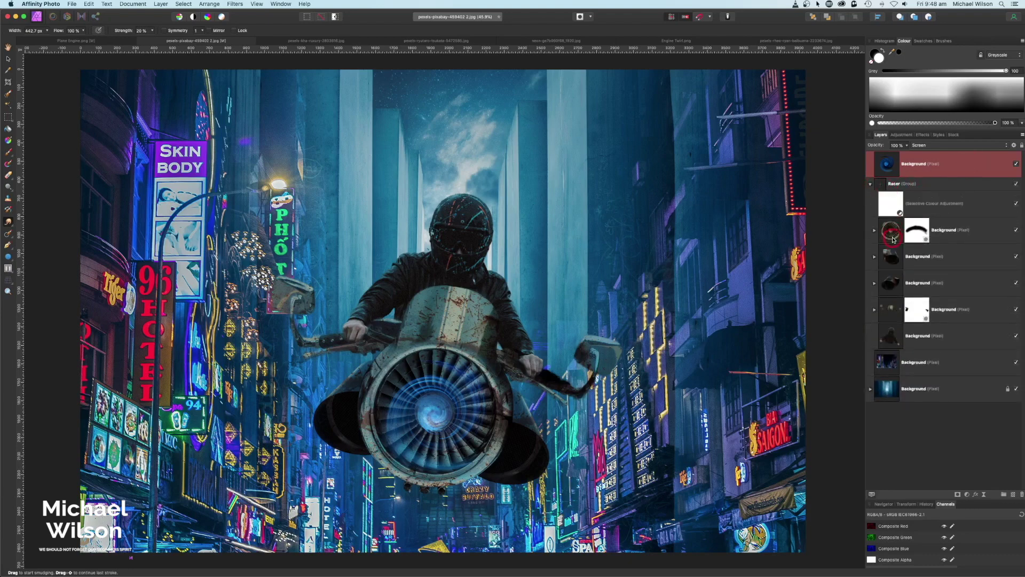
left_click(893, 238)
mouse_move(440, 394)
left_mouse_down()
mouse_move(427, 371)
mouse_move(394, 408)
mouse_move(424, 446)
mouse_move(479, 421)
mouse_move(469, 382)
mouse_move(443, 370)
mouse_move(419, 409)
left_mouse_up()
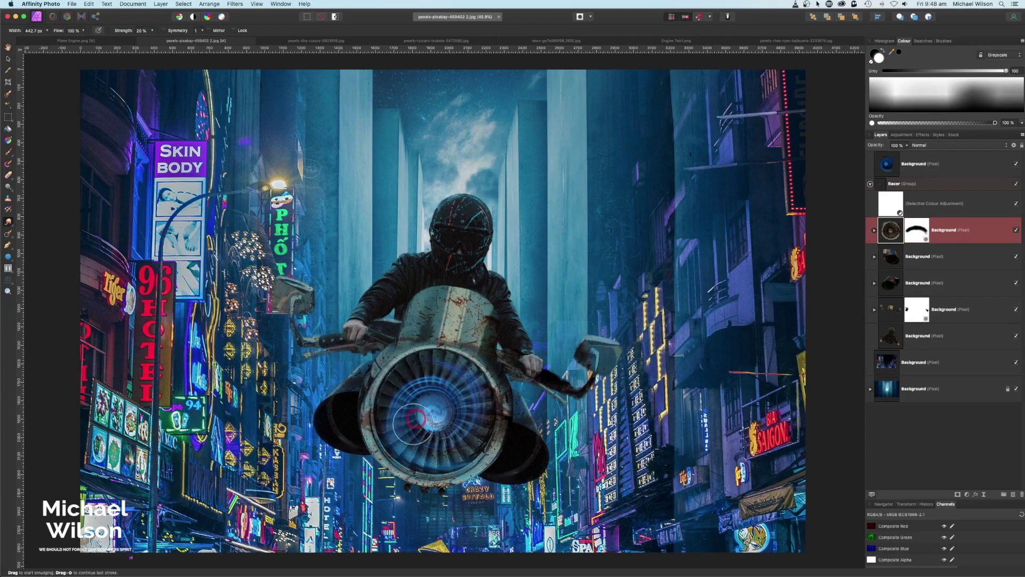
left_click(907, 230)
left_click(906, 192)
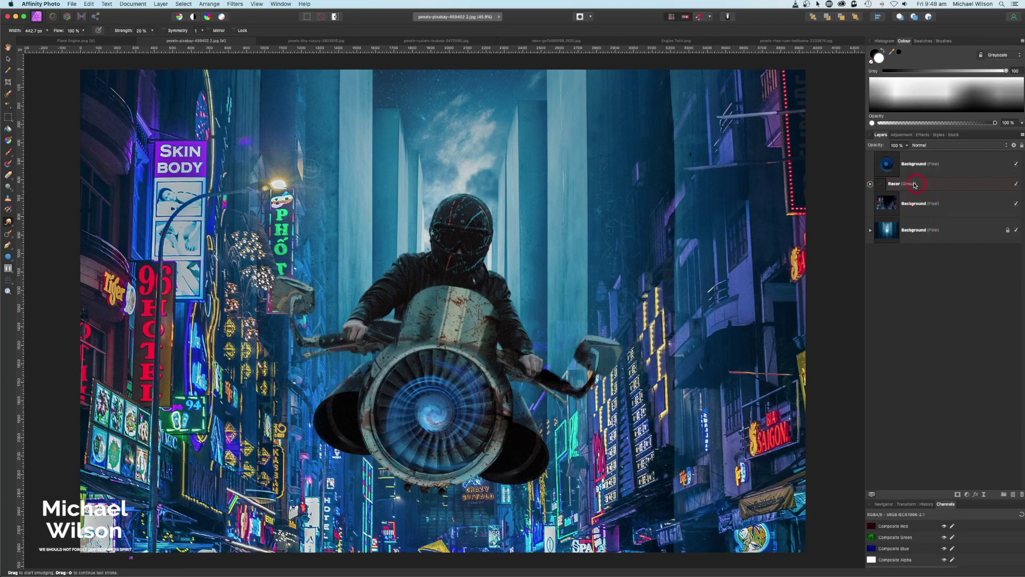
Add an Exposure adjustment above the Racer group and raise its exposure strongly
left_click(871, 185)
left_click(871, 185)
left_click(896, 185)
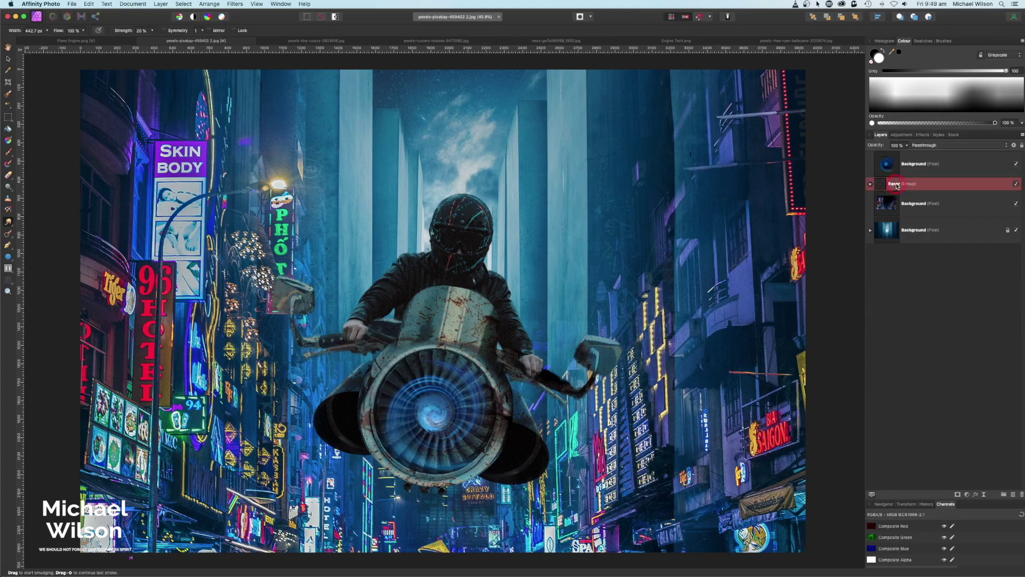
left_click(967, 497)
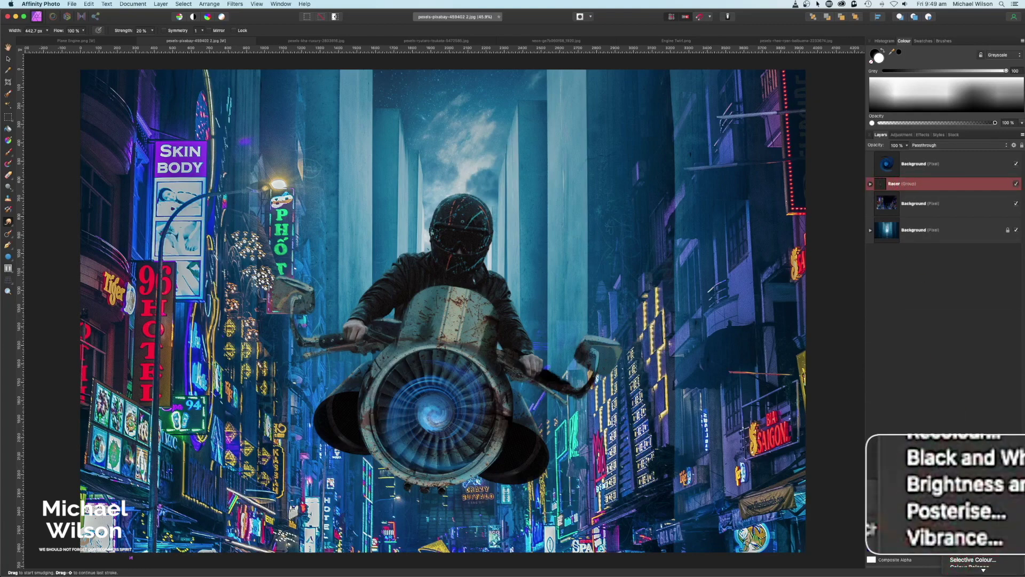
left_click(961, 515)
left_click_drag(714, 207, 748, 208)
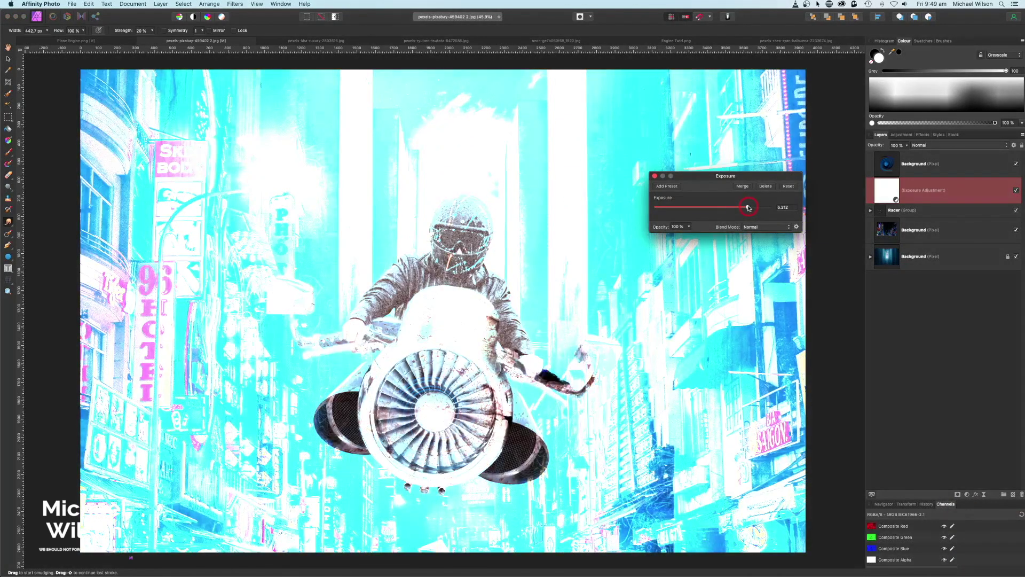
Invert the Exposure adjustment's mask to black and place the adjustment at the top inside the Racer group
key("super+i")
left_click_drag(908, 192, 894, 210)
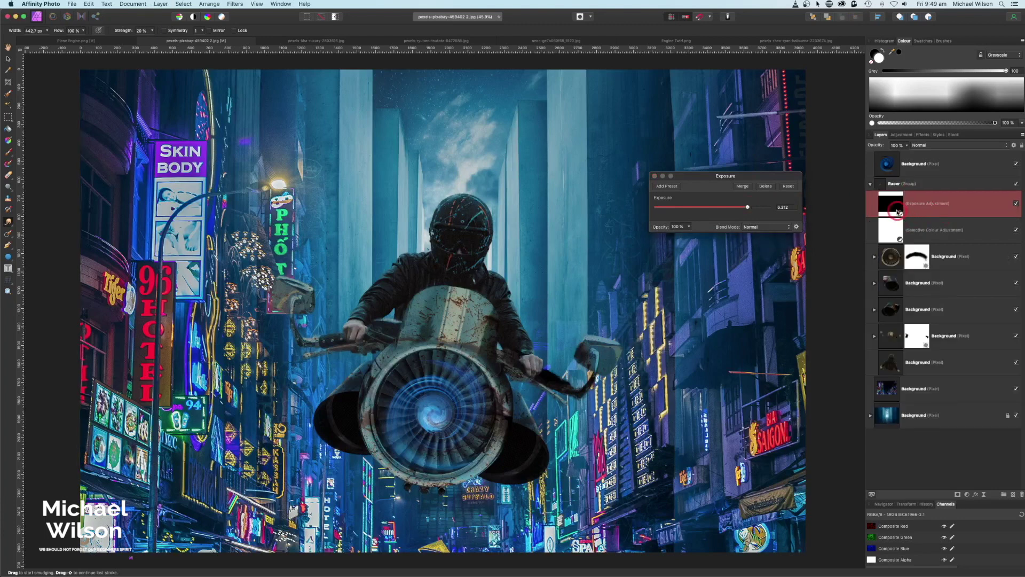
left_click(654, 176)
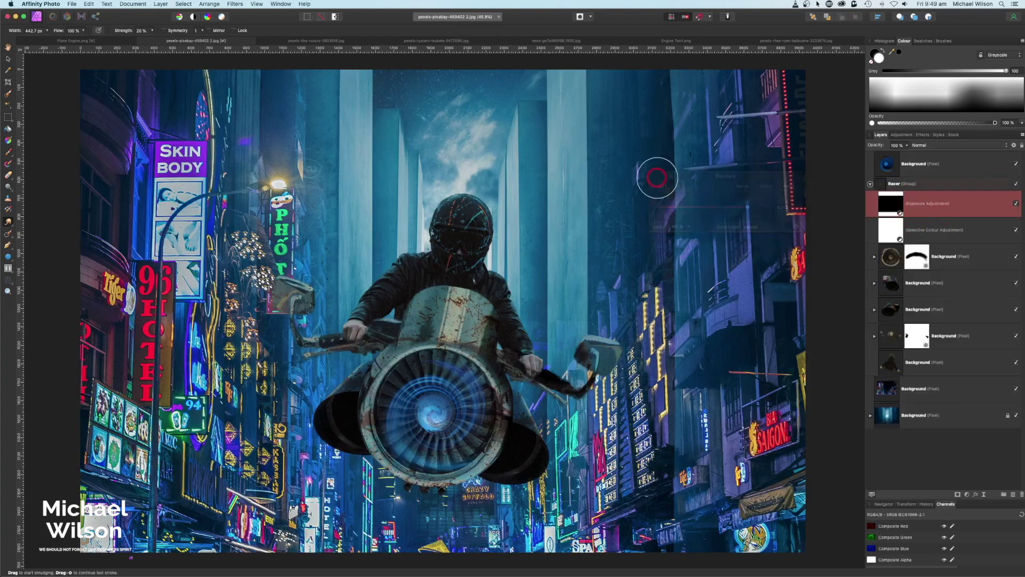
Set up a soft white Basic paint brush at 0% hardness and 100% flow, enlarged to about 340 px
left_click(9, 152)
left_click_drag(110, 33, 450, 36)
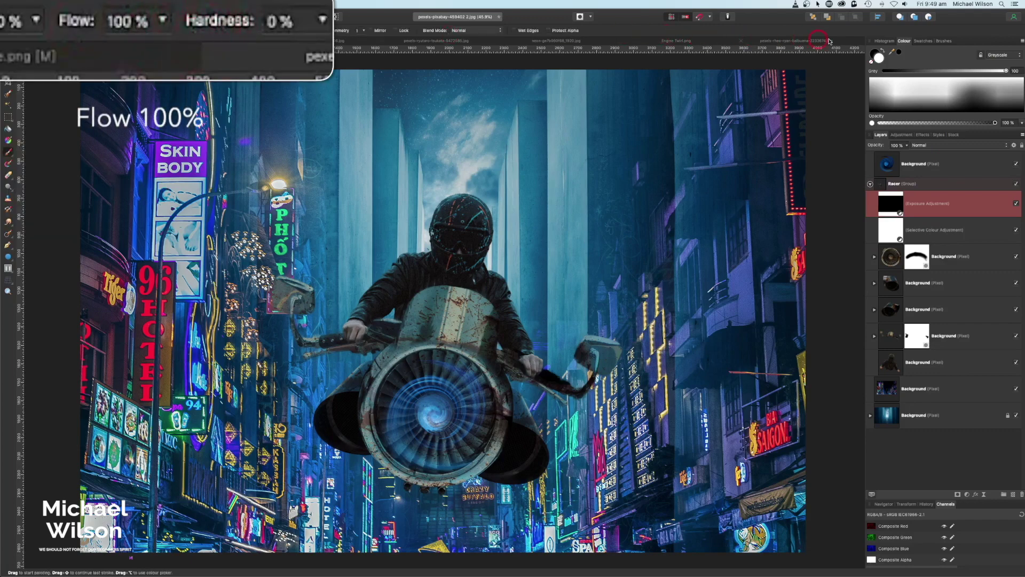
left_click(943, 42)
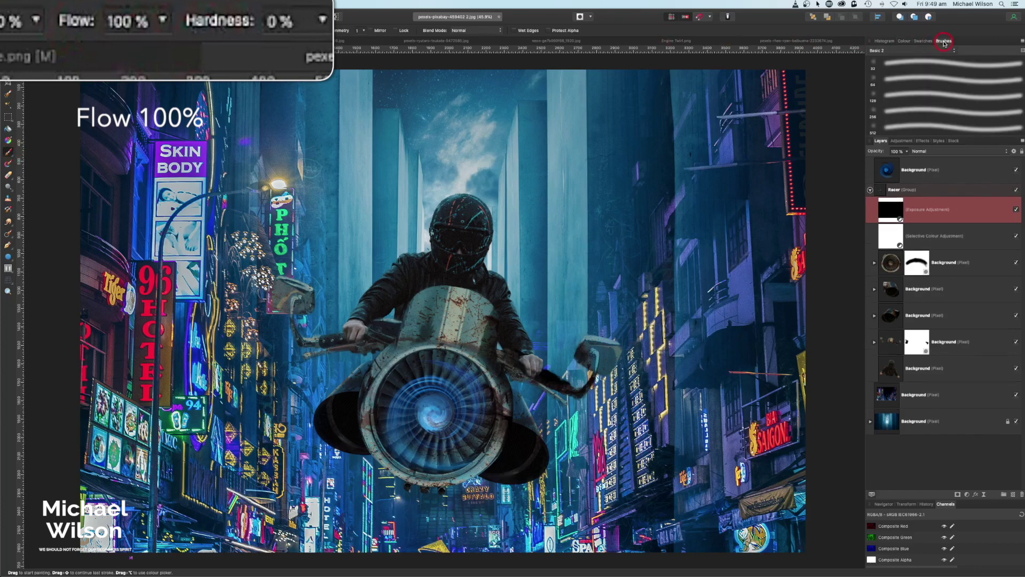
left_click(937, 97)
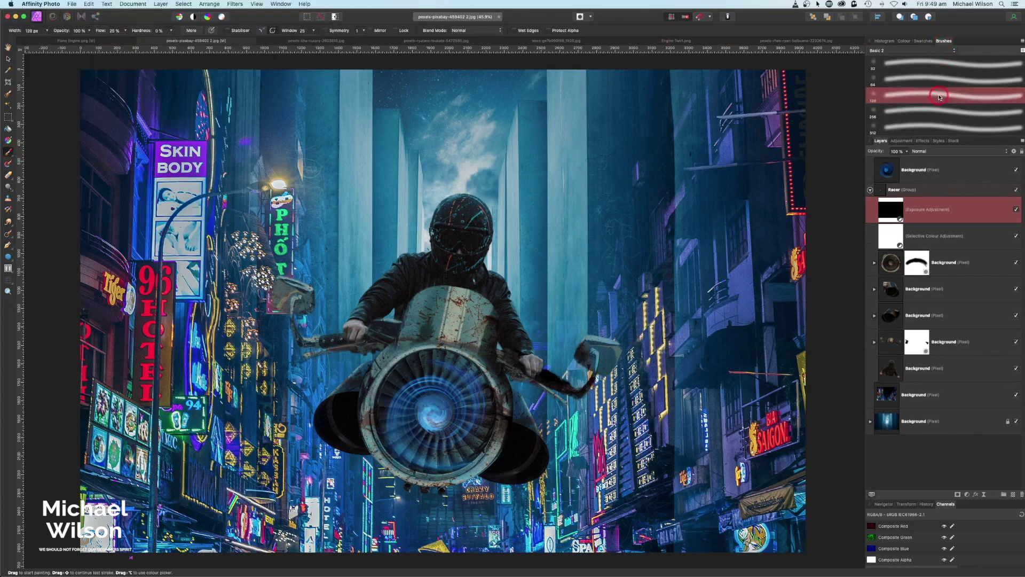
left_click(906, 42)
key("bracketright")
key("bracketright")
key("bracketright")
key("bracketright")
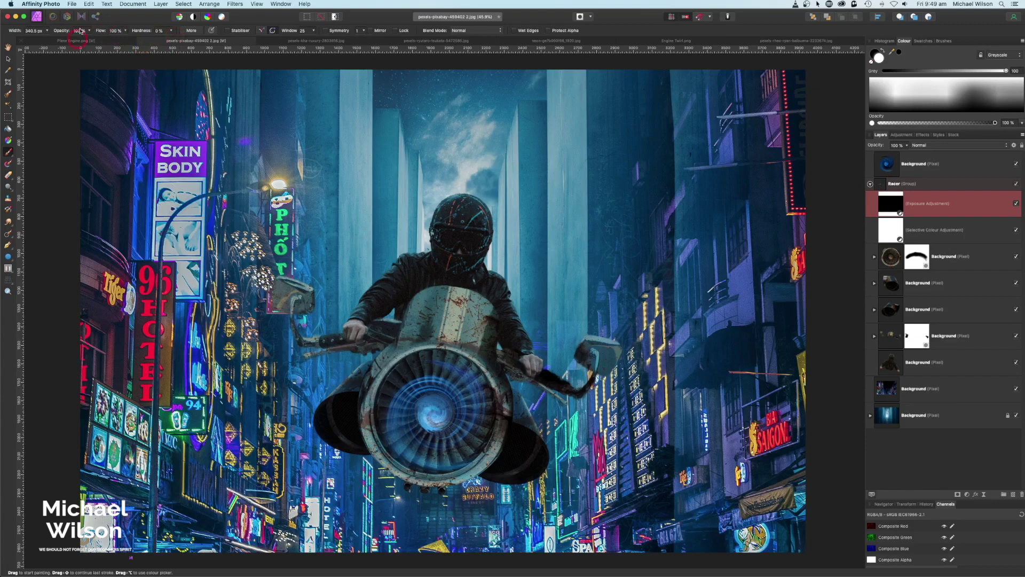
Paint white on the Exposure mask along the rider's outline and mirrors to add edge light, reducing the brush size for finer areas
mouse_move(454, 175)
left_mouse_down()
mouse_move(420, 189)
mouse_move(472, 175)
left_mouse_up()
mouse_move(507, 202)
left_mouse_down()
mouse_move(506, 259)
mouse_move(541, 323)
mouse_move(567, 335)
mouse_move(578, 321)
mouse_move(639, 347)
left_mouse_up()
mouse_move(342, 312)
left_mouse_down()
mouse_move(374, 256)
mouse_move(330, 299)
left_mouse_up()
key("bracketleft")
key("bracketleft")
key("bracketleft")
key("bracketleft")
key("bracketleft")
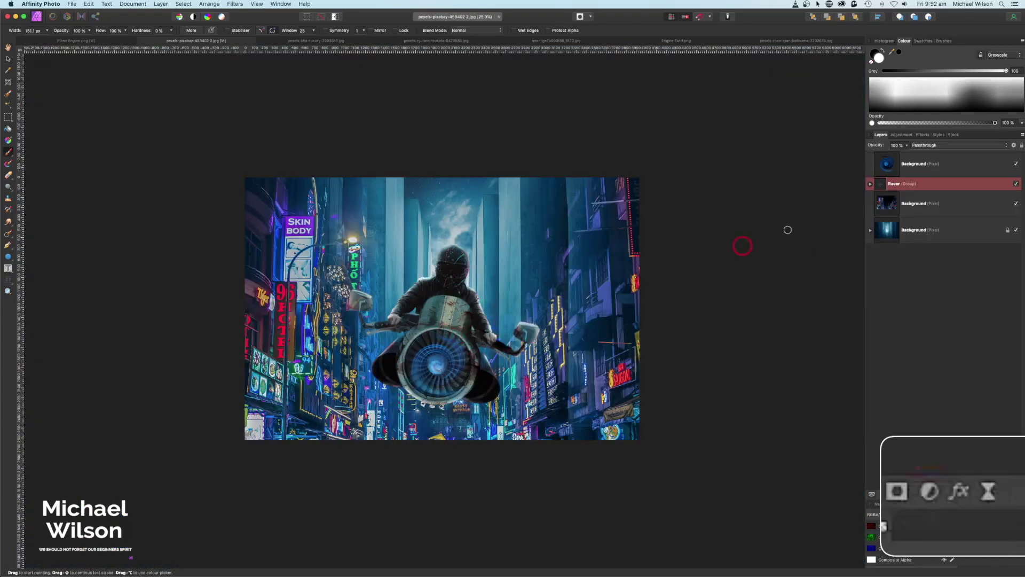
Add a live Field Blur filter to the Racer group and place a second blur handle at the edge of the helmet
left_click(988, 491)
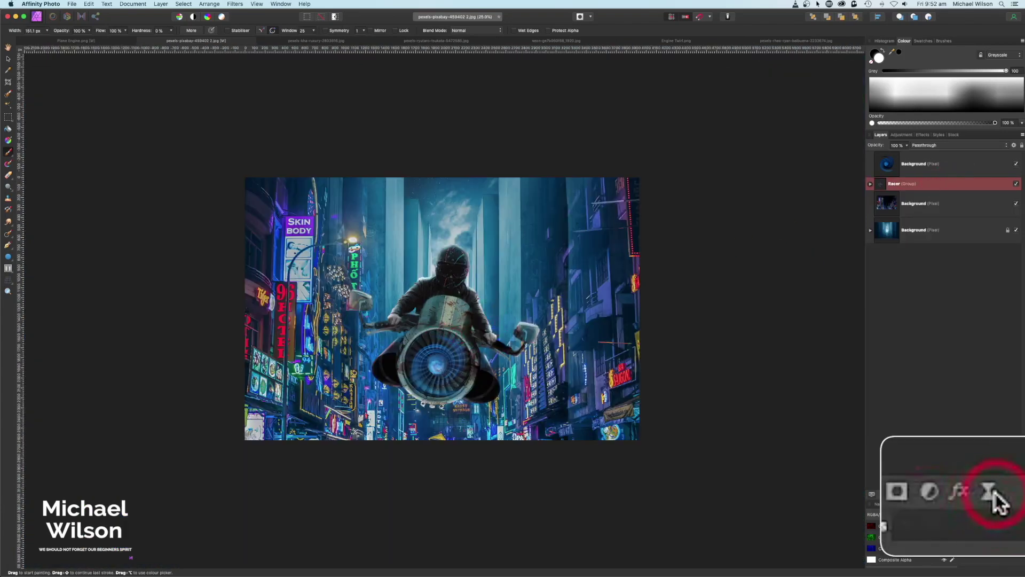
left_click(972, 560)
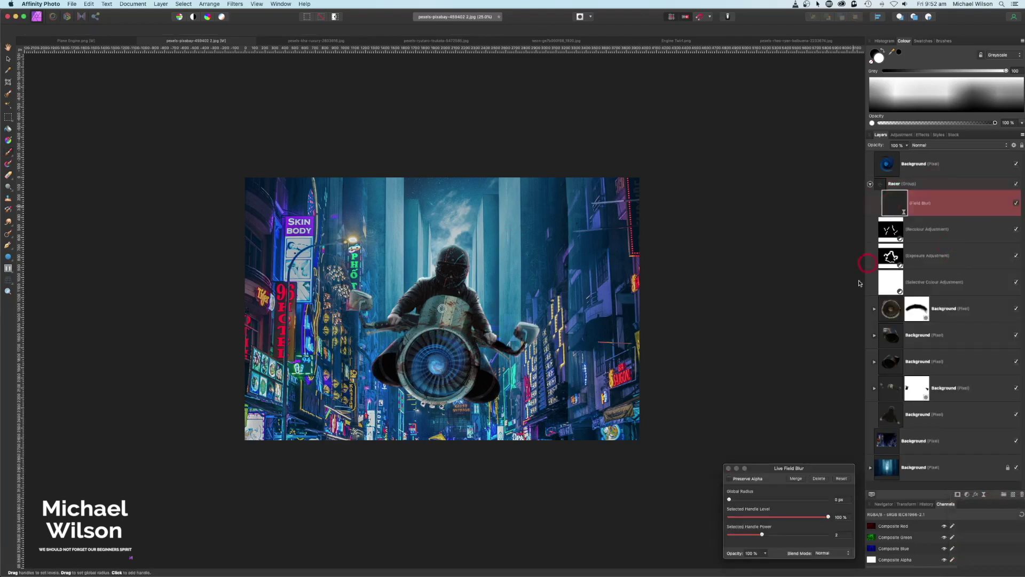
left_click_drag(822, 464, 783, 233)
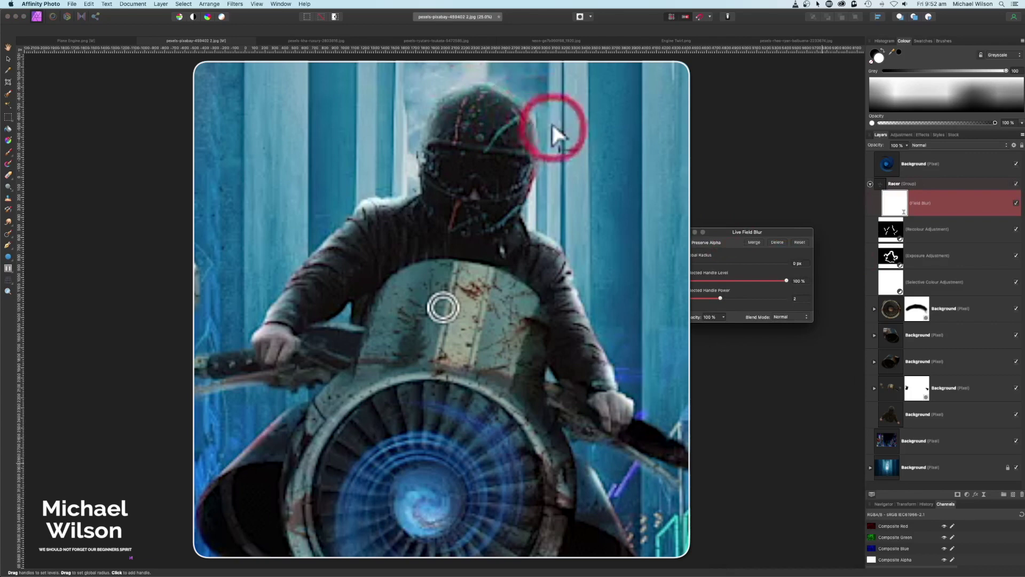
left_click(534, 117)
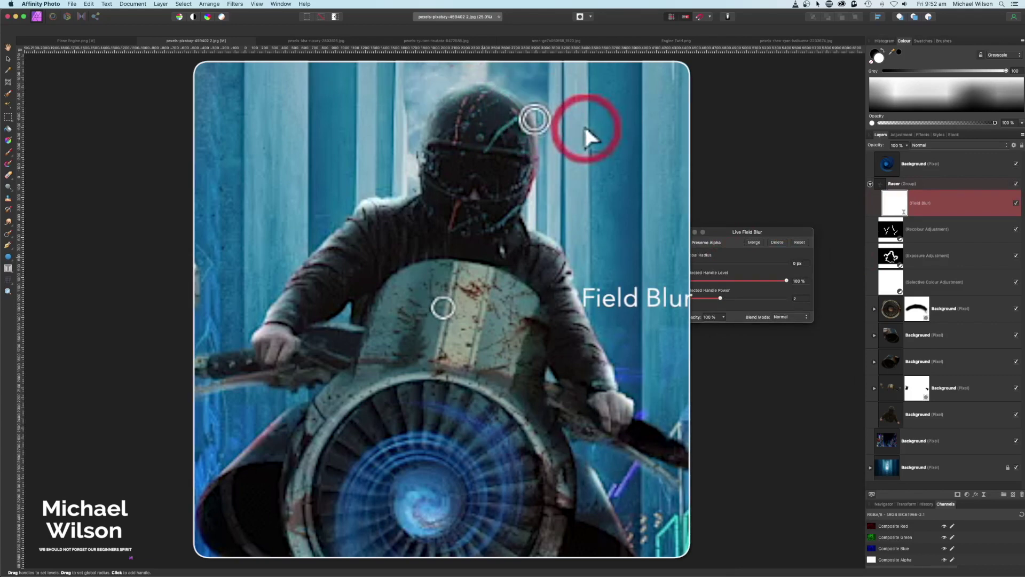
Set the Field Blur's global radius to about 4 px and collapse the Racer group
key("super+plus")
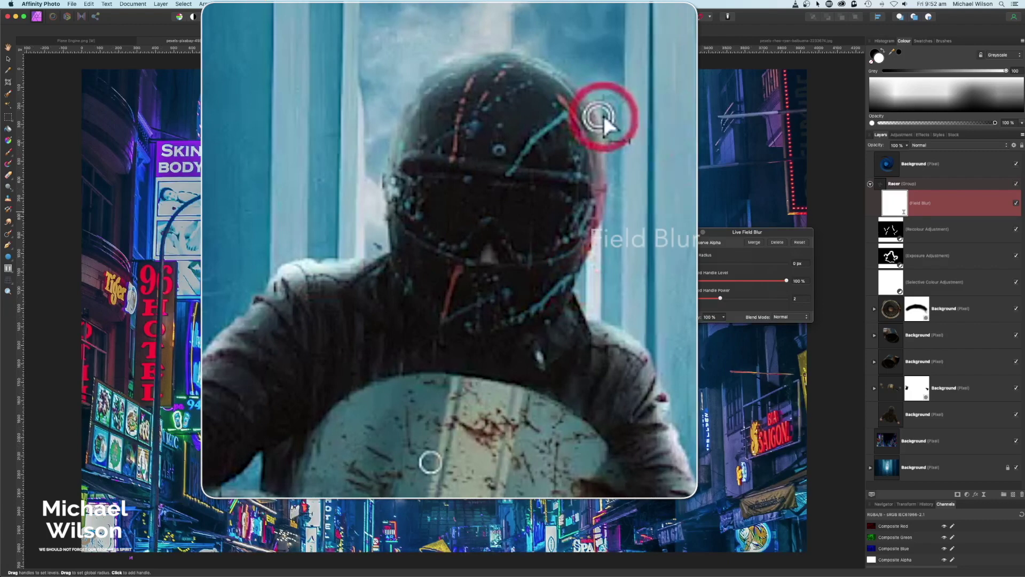
left_click(707, 263)
left_click_drag(707, 263, 734, 266)
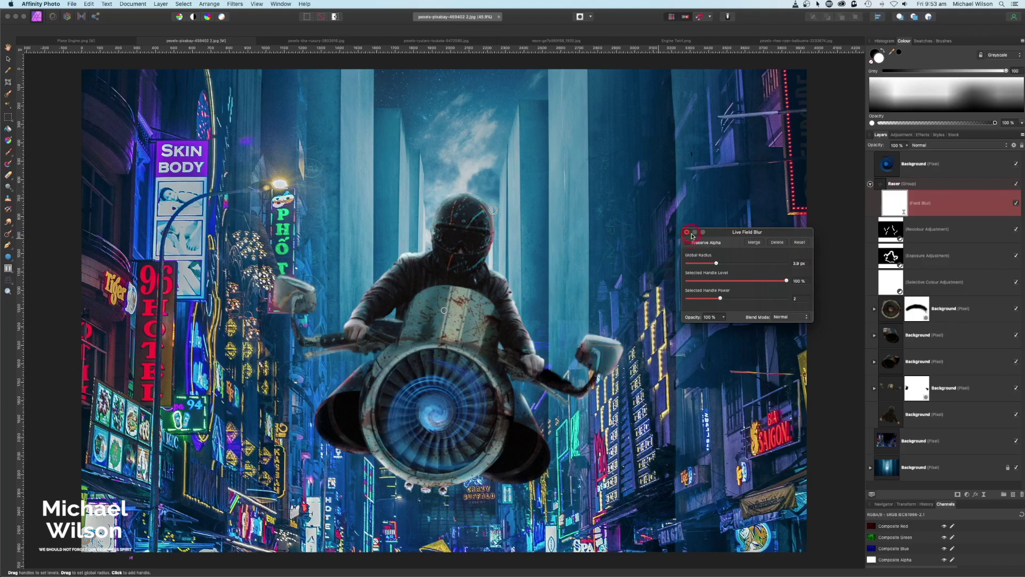
left_click(687, 232)
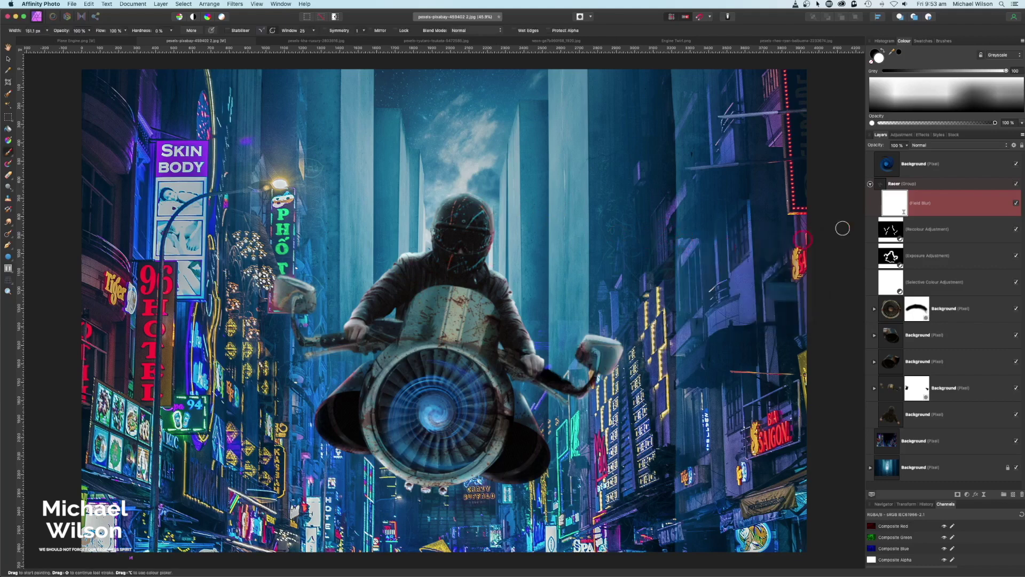
left_click(870, 185)
Draw a small ellipse above the blue swirl layer, at the mirror beneath the green sign, and fill it with red (EB0303)
scroll(417, 453, "down", 2)
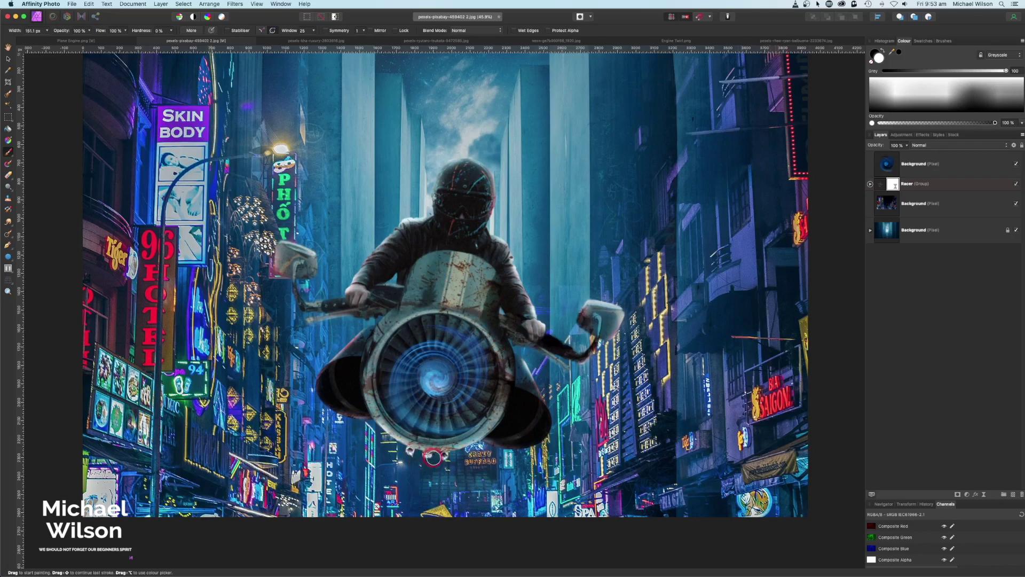
left_click(918, 164)
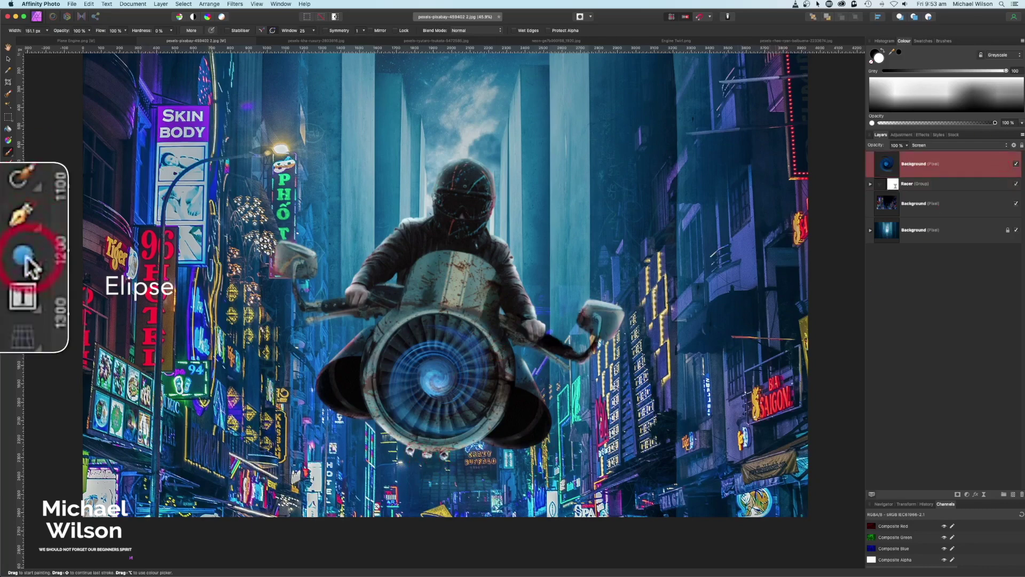
left_click(8, 257)
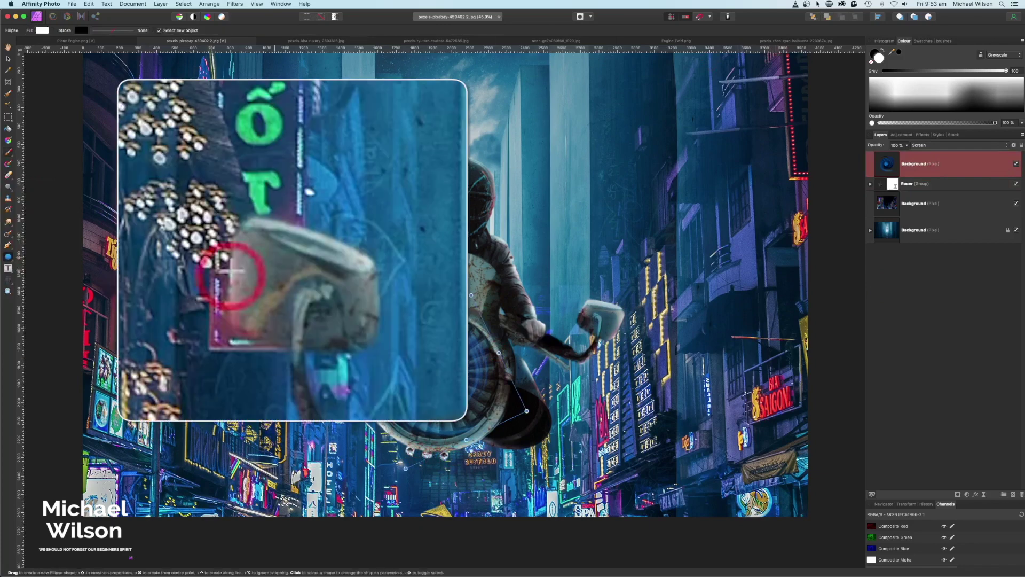
left_click_drag(287, 243, 302, 255)
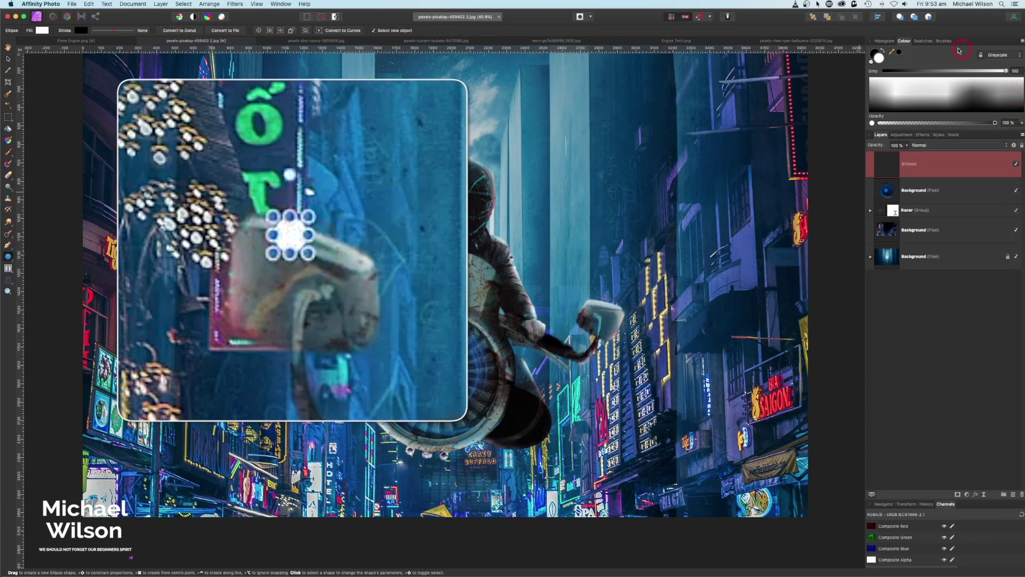
double_click(877, 58)
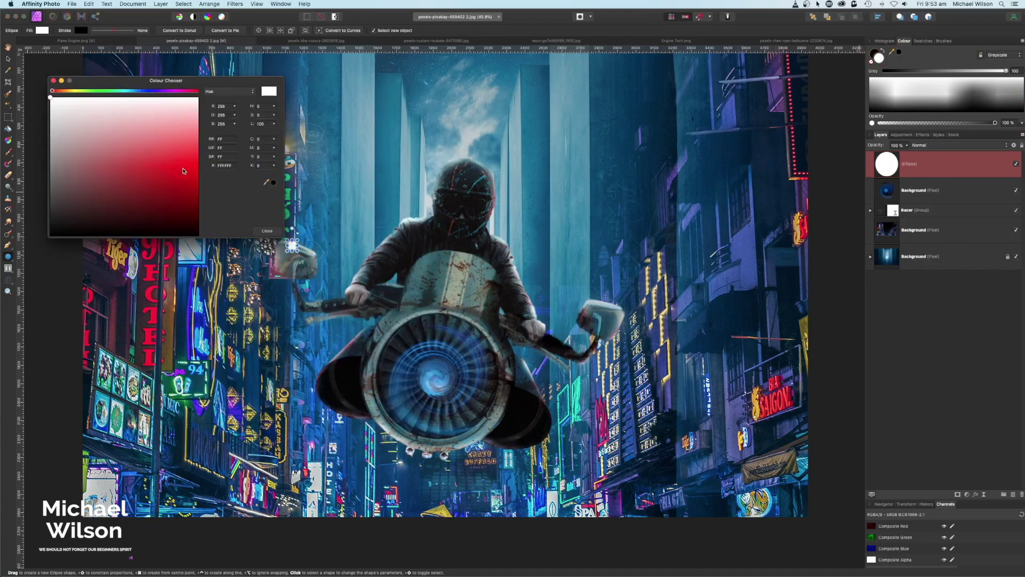
left_click(196, 174)
left_click(884, 199)
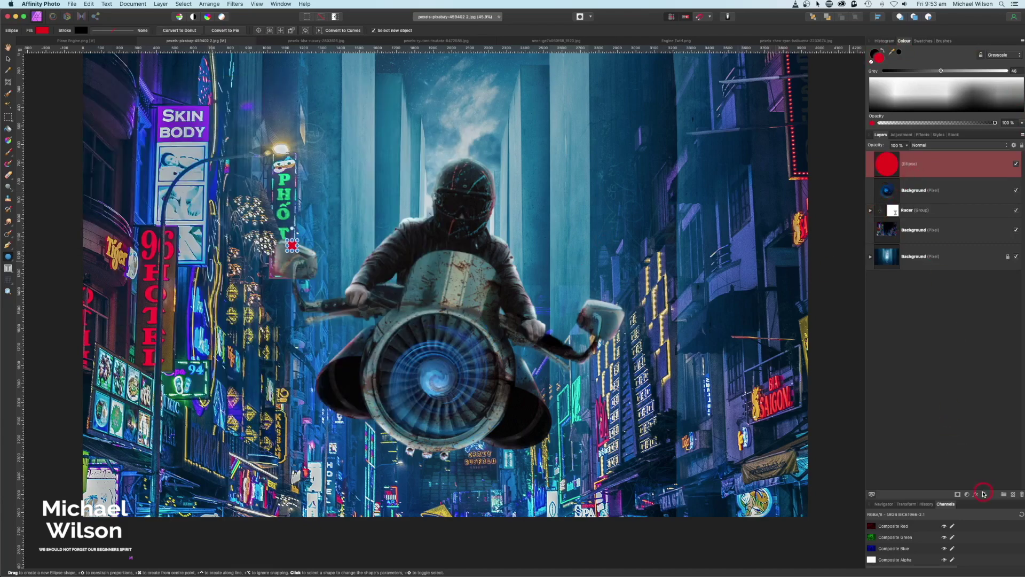
Apply a live Gaussian Blur with a radius of about 15 px to the red ellipse
left_click(983, 494)
left_click(977, 501)
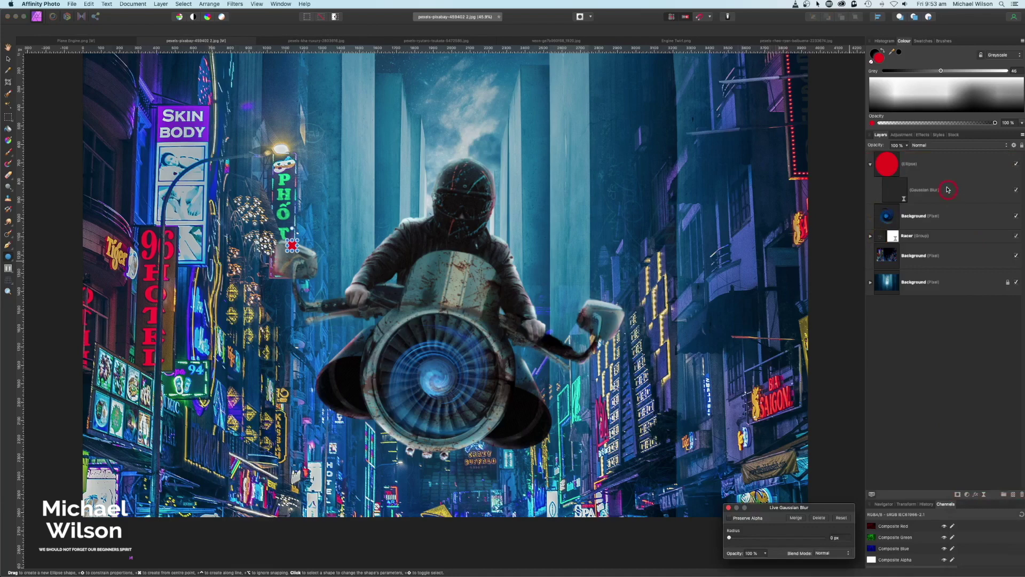
left_click_drag(746, 540, 775, 541)
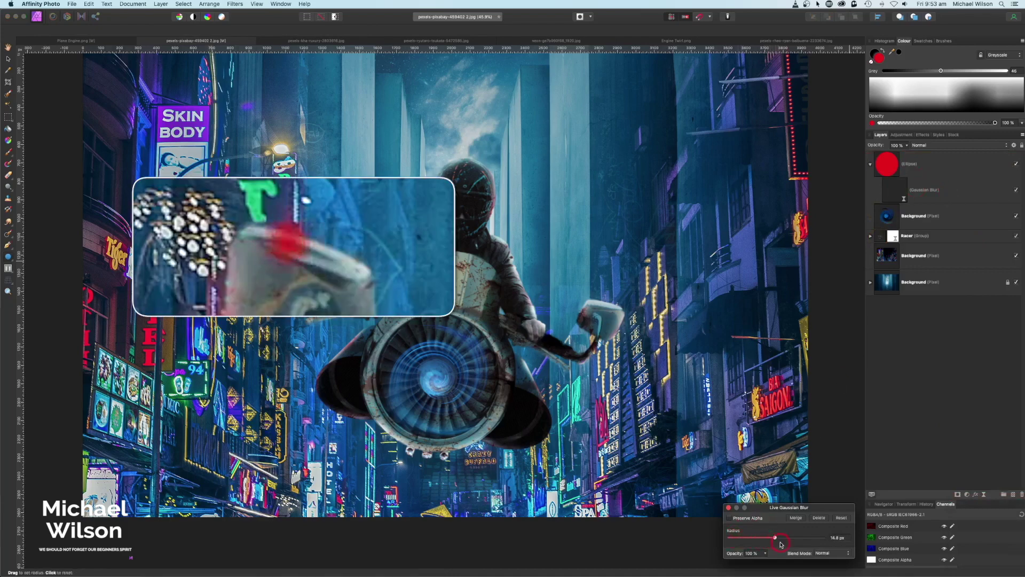
left_click(729, 507)
Move the blurred red ellipse onto the leftmost small light beneath the turbine with the Move Tool
left_click(8, 58)
left_click(950, 164)
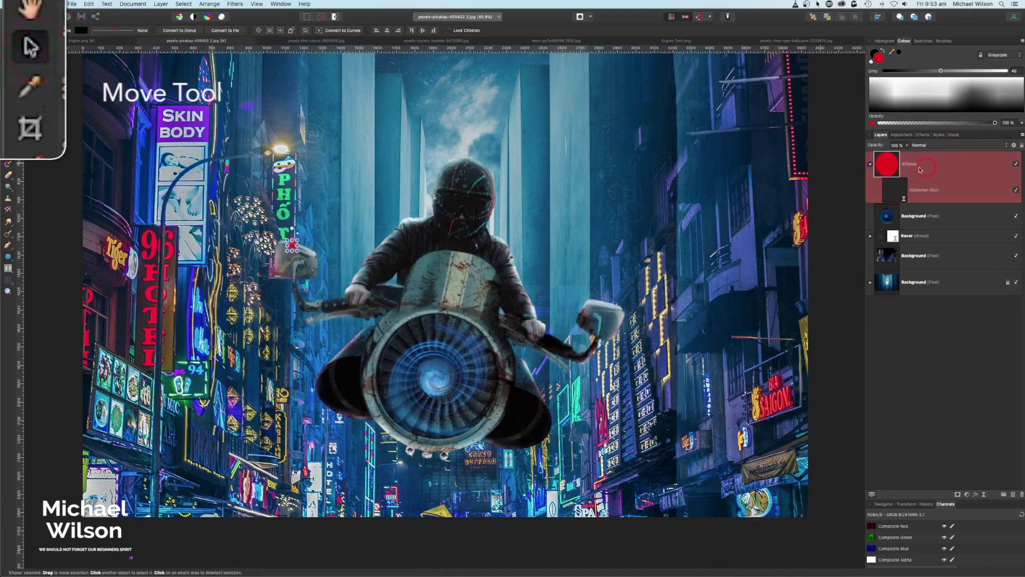
left_click(871, 164)
left_click_drag(293, 244, 413, 455)
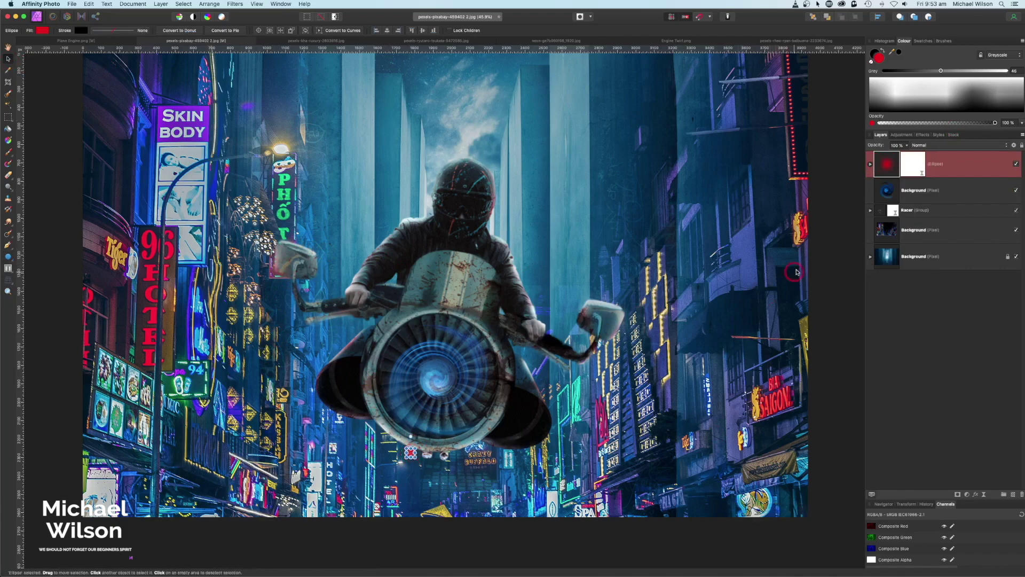
left_click(919, 230)
Duplicate the red glow, recolour the copy green with a hue of 110, and place it over the rightmost light beneath the turbine
left_click(885, 167)
key("super+j")
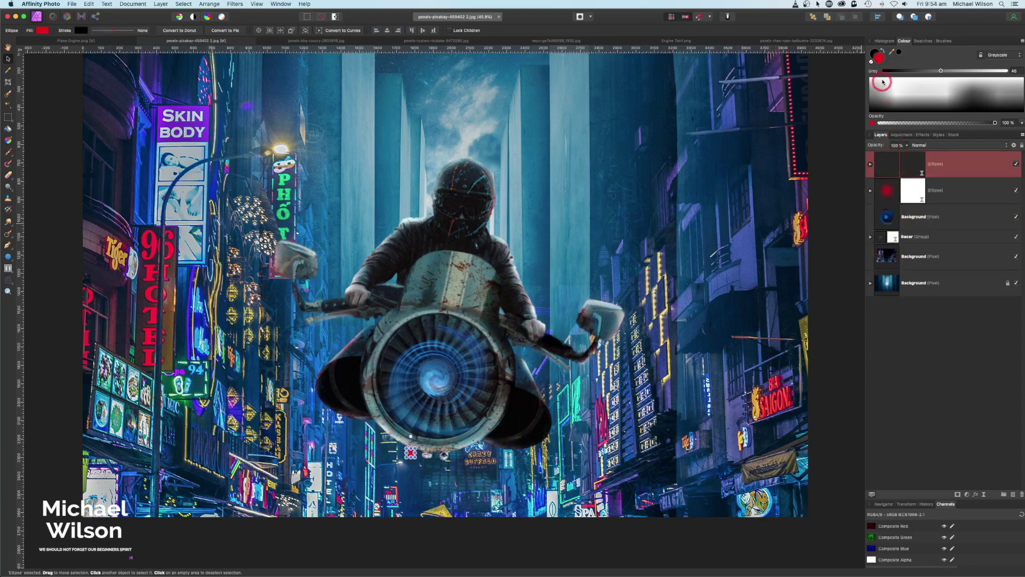
double_click(880, 63)
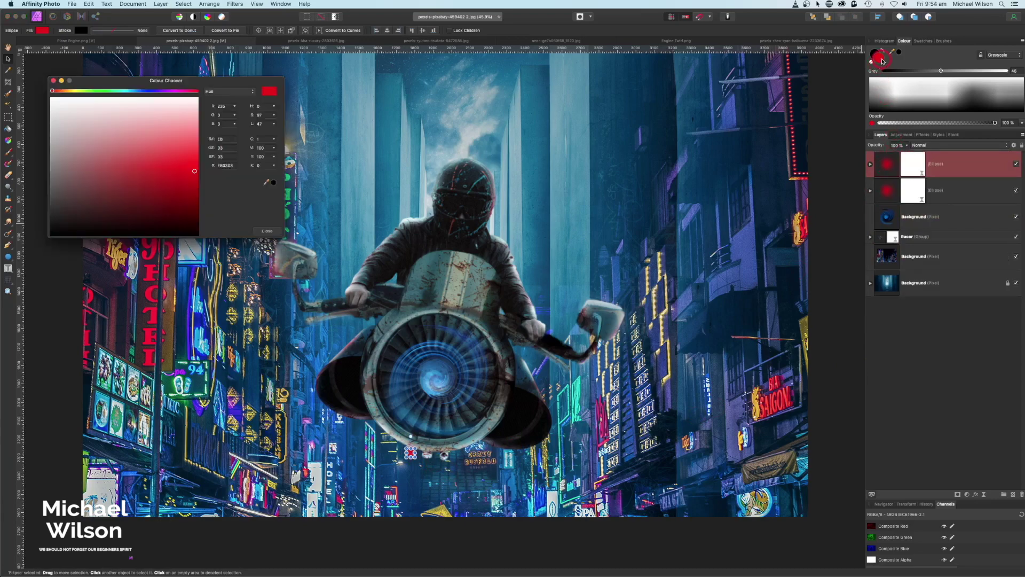
left_click_drag(101, 93, 97, 91)
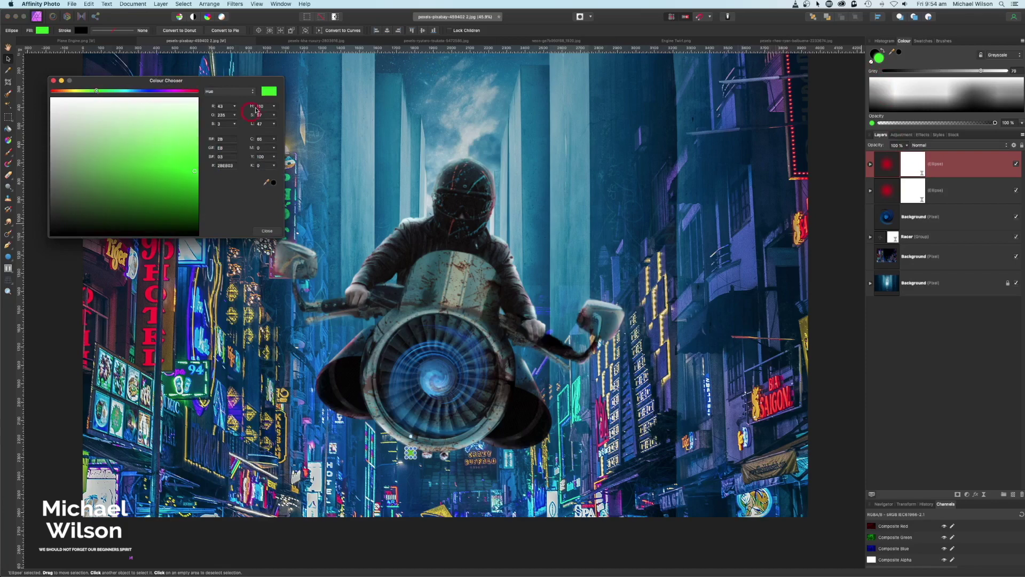
left_click_drag(412, 455, 445, 456)
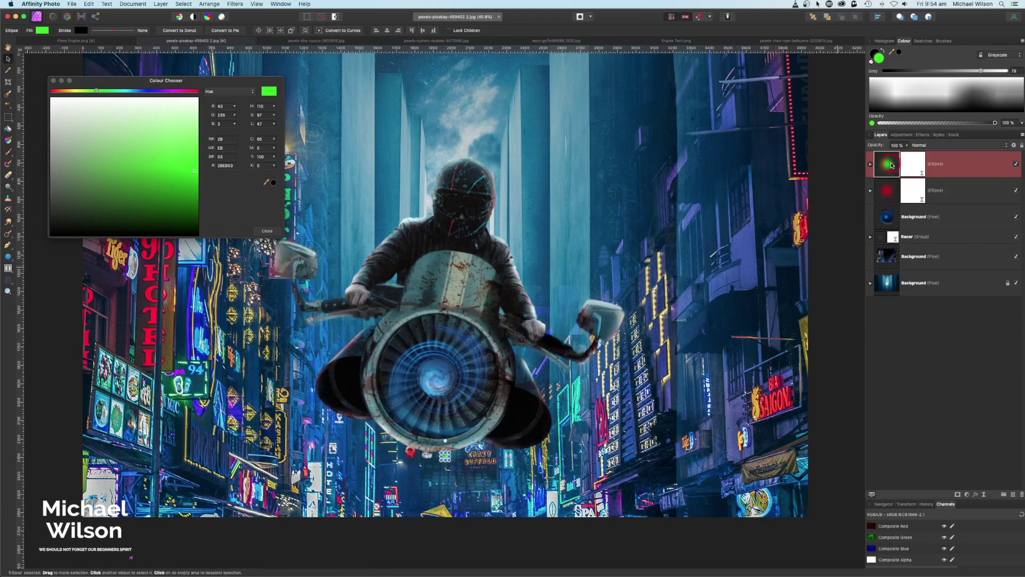
Duplicate the green glow, recolour the copy yellow (FCDE16), and place it over the middle light between the red and green ones
key("super+j")
left_click(289, 134)
left_click_drag(62, 92, 74, 93)
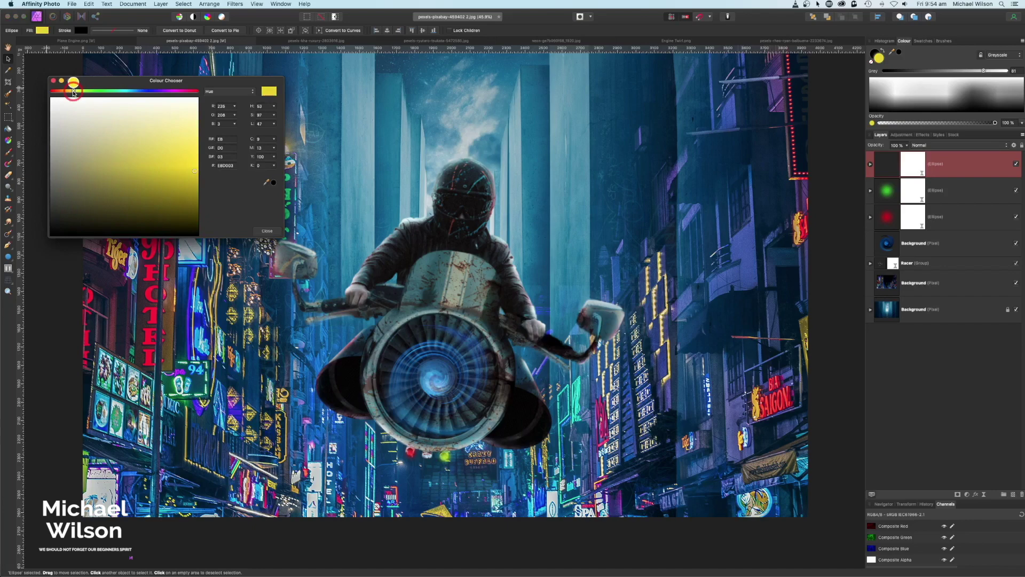
left_click(195, 161)
left_click_drag(445, 455, 427, 456)
left_click(466, 489)
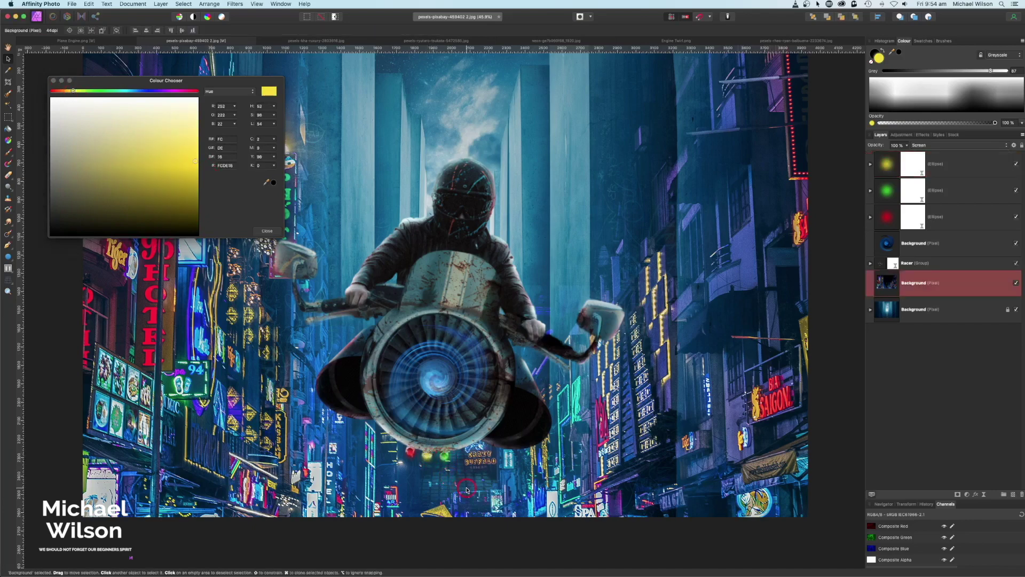
left_click(54, 81)
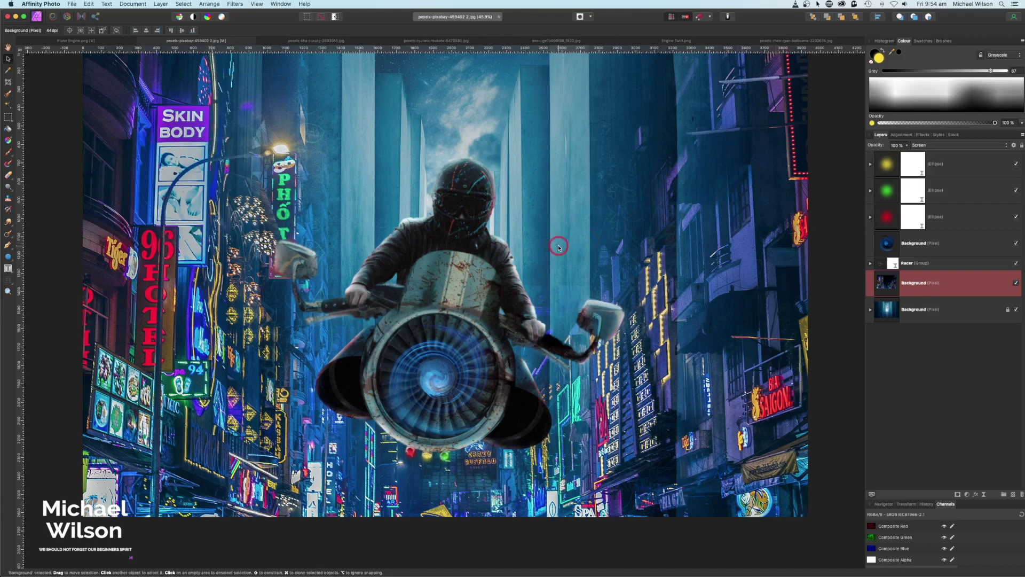
Copy the blue string-lights image from its own document and paste it directly above the neon city layer in the composite
scroll(559, 246, "up", 2)
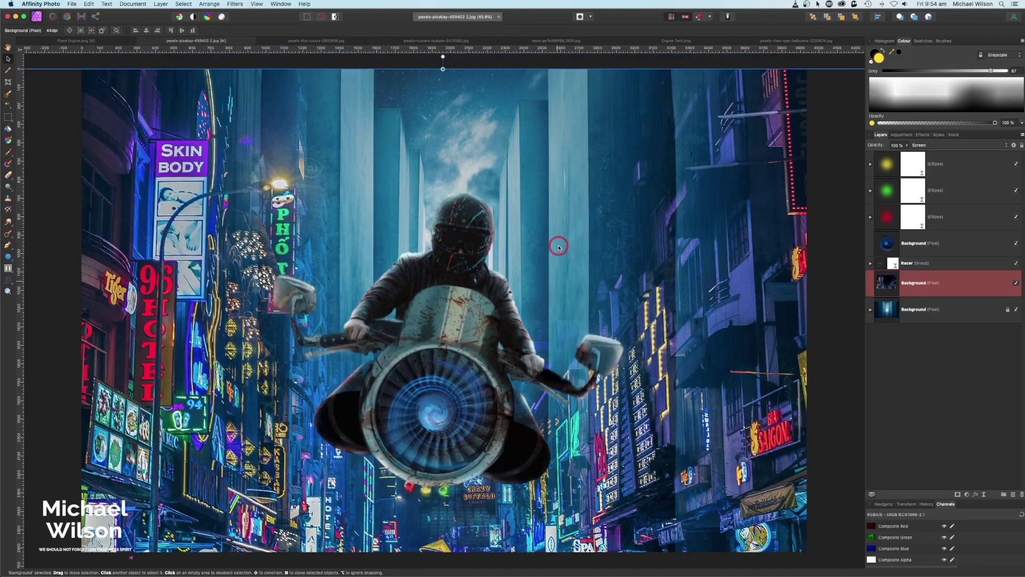
key("super+minus")
key("super+minus")
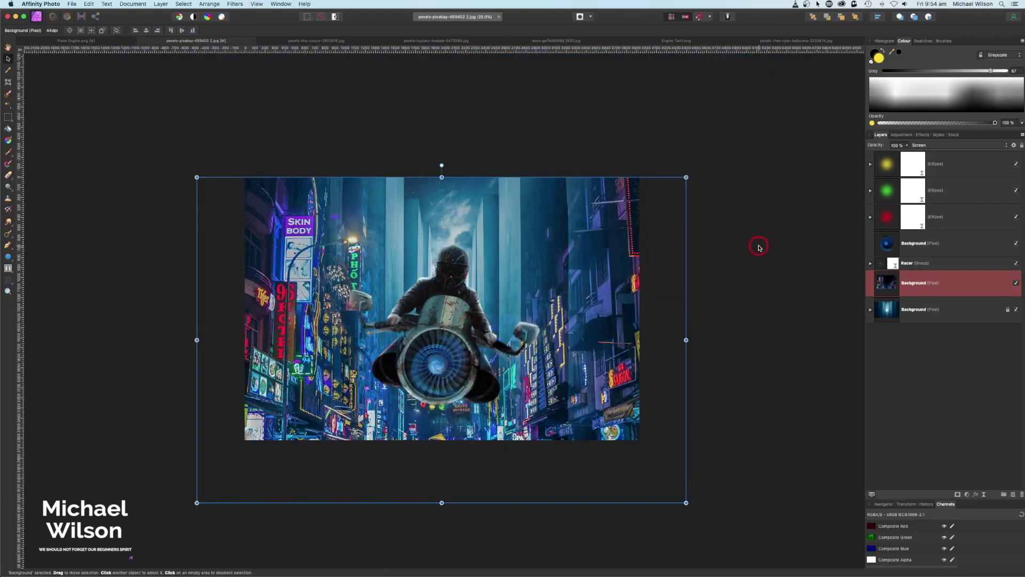
left_click(758, 247)
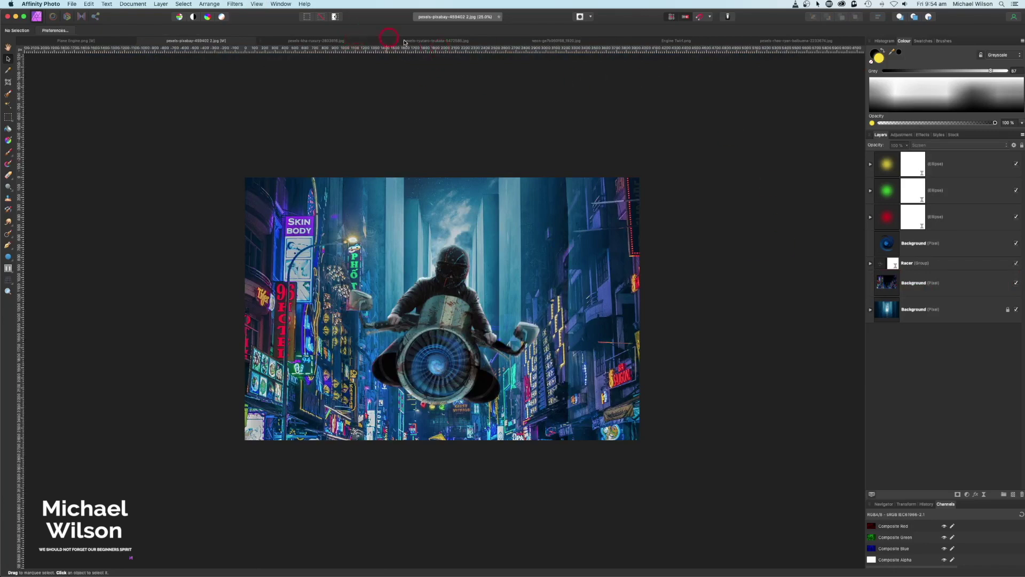
left_click(534, 42)
key("h")
left_click(938, 163)
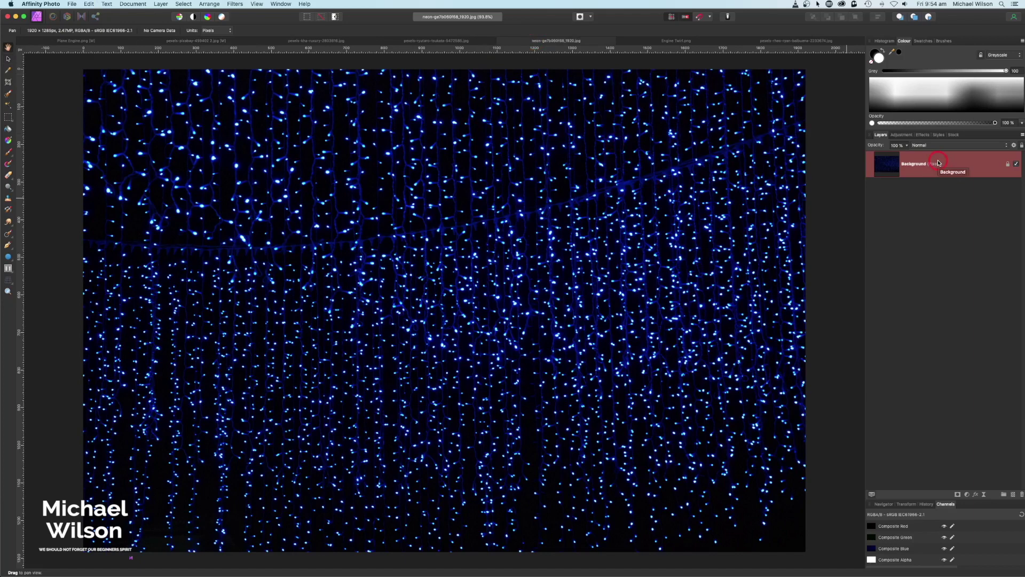
left_click(174, 41)
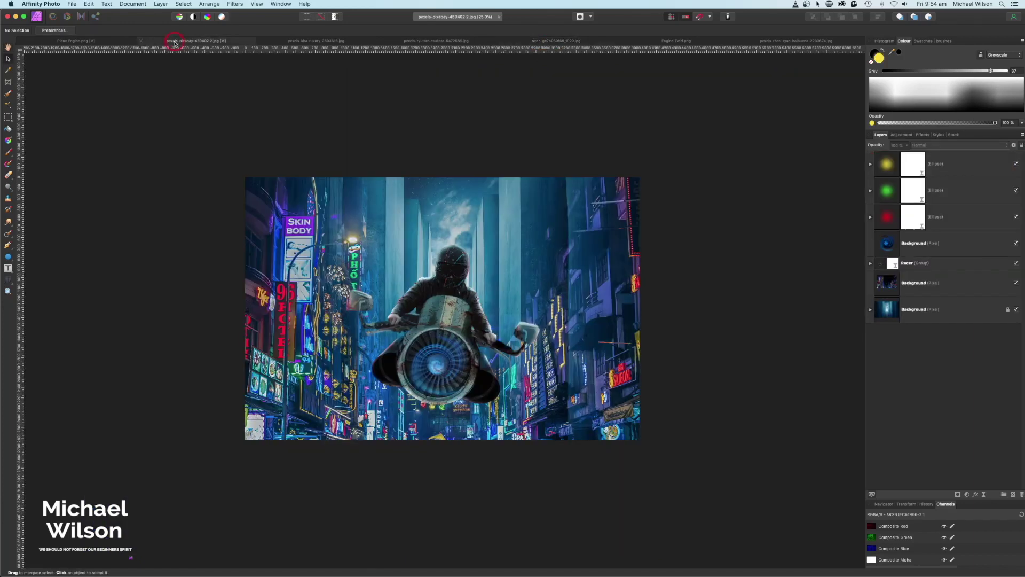
left_click(914, 244)
left_click(913, 286)
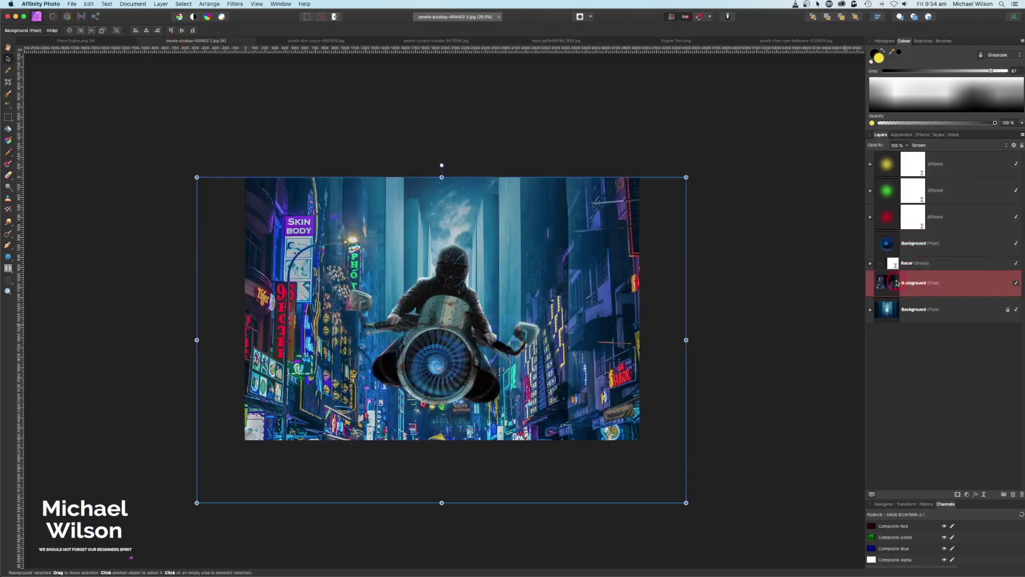
key("super+v")
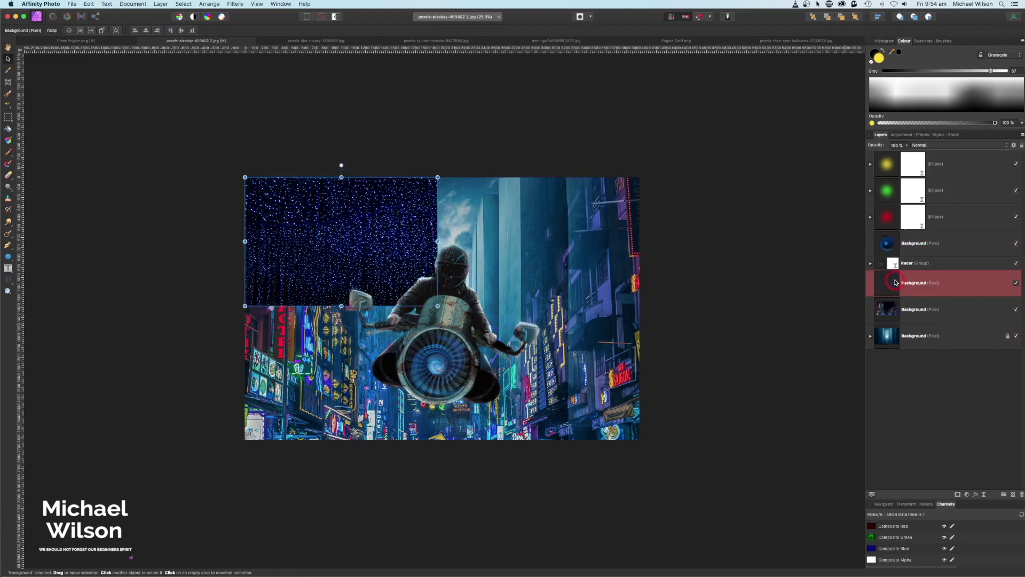
Set the blend mode of the pasted string-lights layer to Screen
left_click(936, 146)
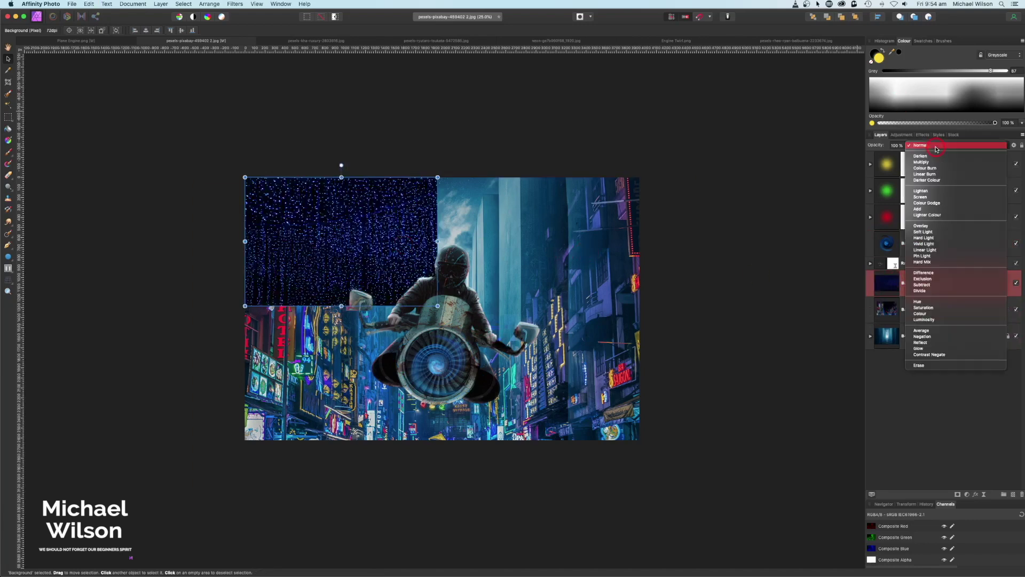
left_click(930, 197)
left_click(230, 70)
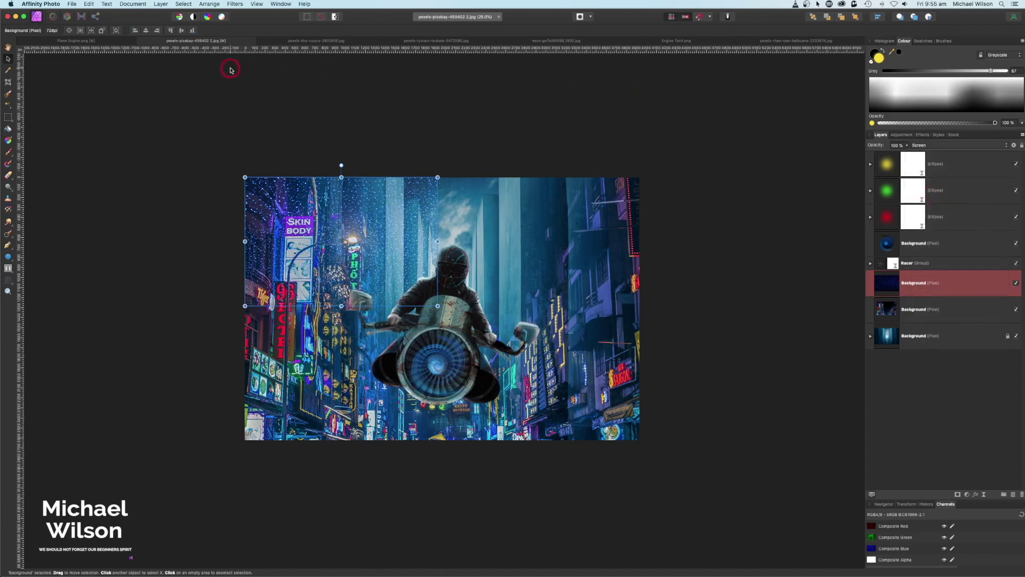
Apply a Twirl distortion to the string-lights layer with the angle at its maximum and an enlarged radius
left_click(238, 5)
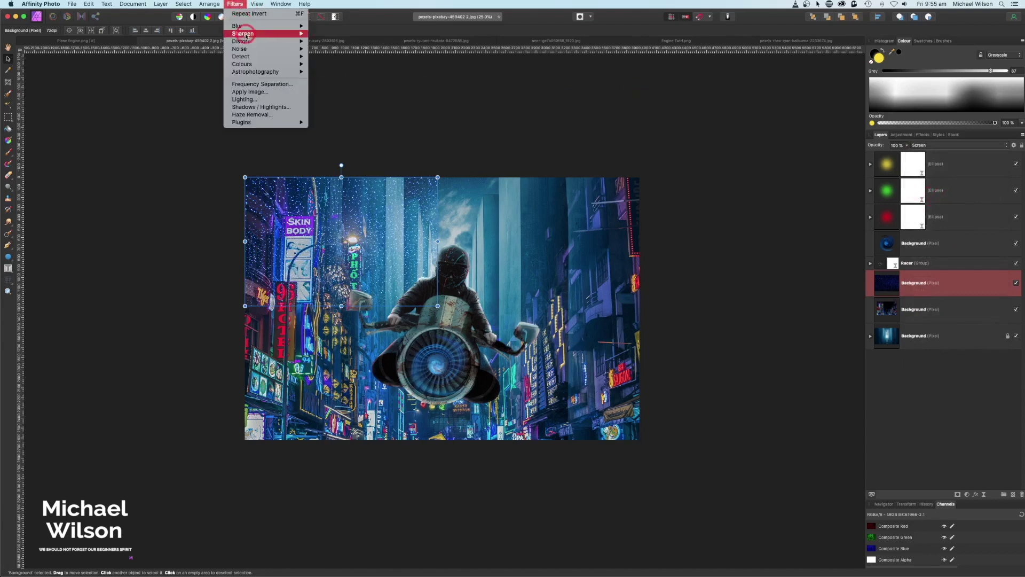
mouse_move(256, 41)
left_click(323, 55)
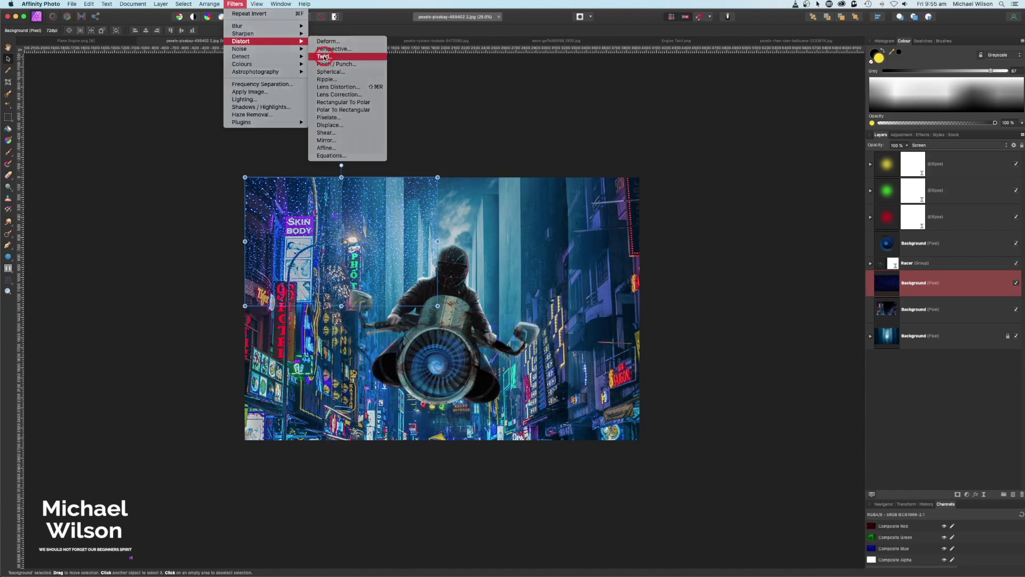
left_click(771, 525)
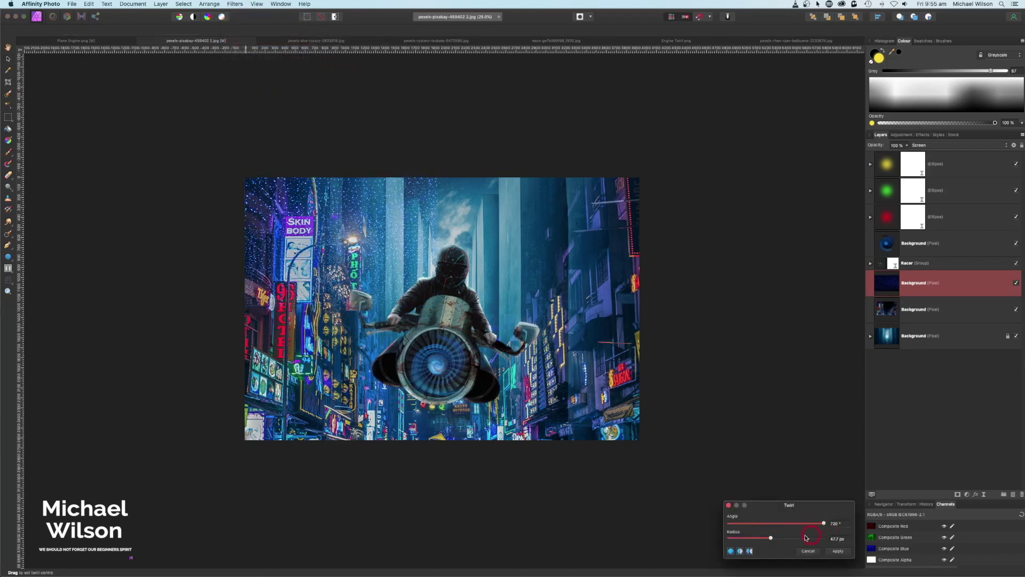
left_click_drag(774, 540, 818, 538)
left_click(838, 550)
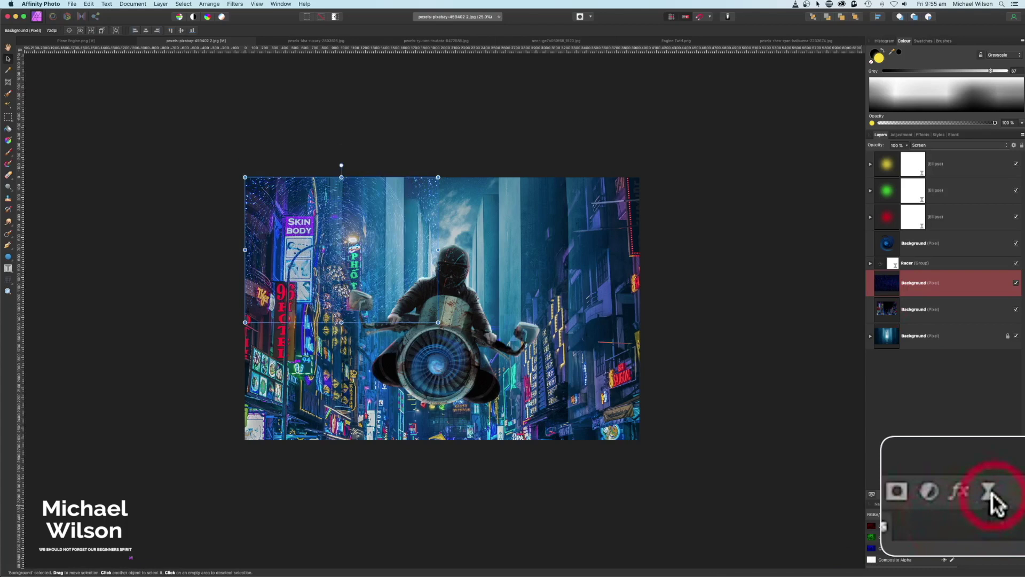
Add a live Gaussian Blur with a 5 px radius to the twirled string-lights layer and collapse the layer
left_click(984, 494)
left_click(986, 502)
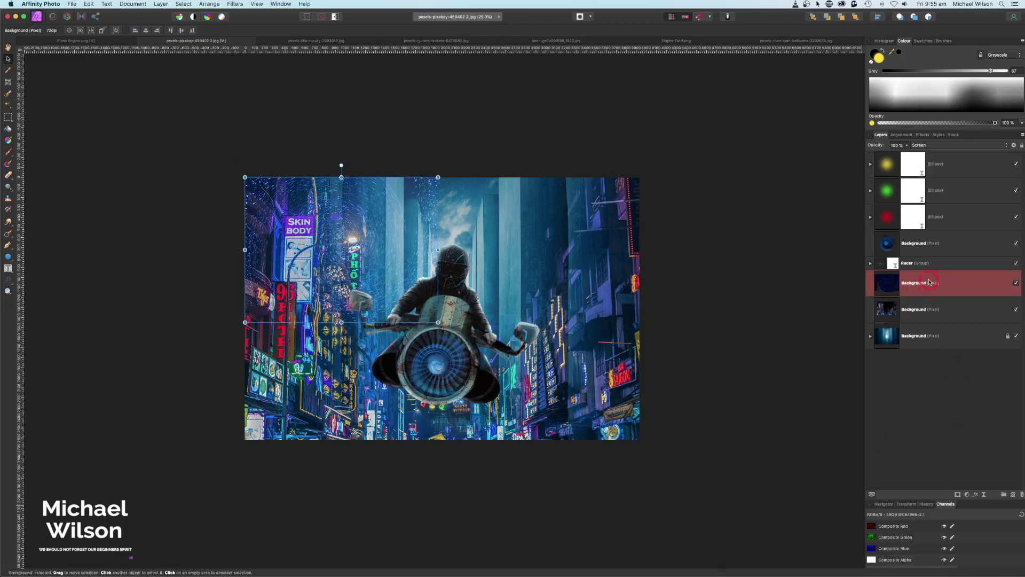
double_click(913, 309)
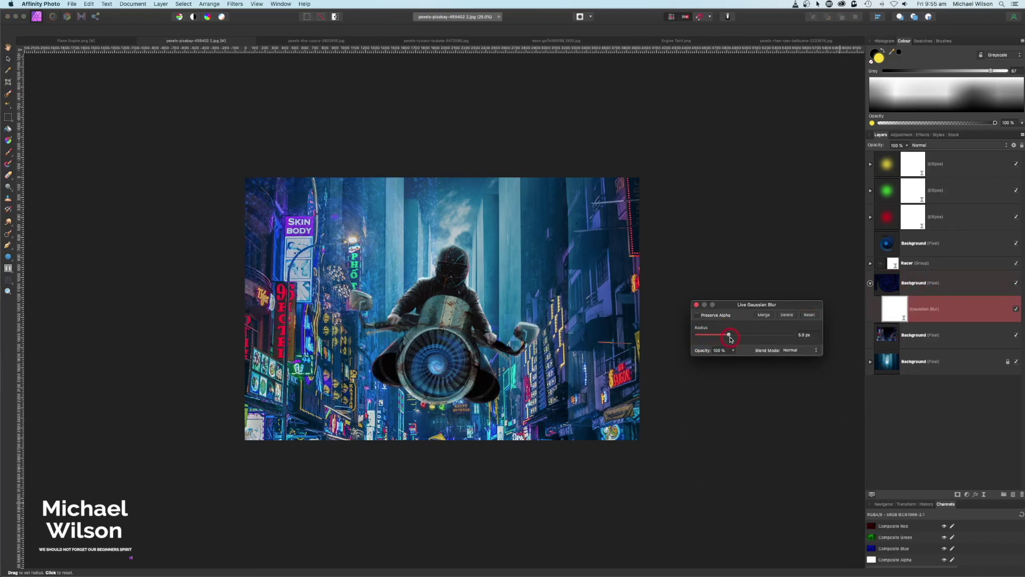
left_click(696, 304)
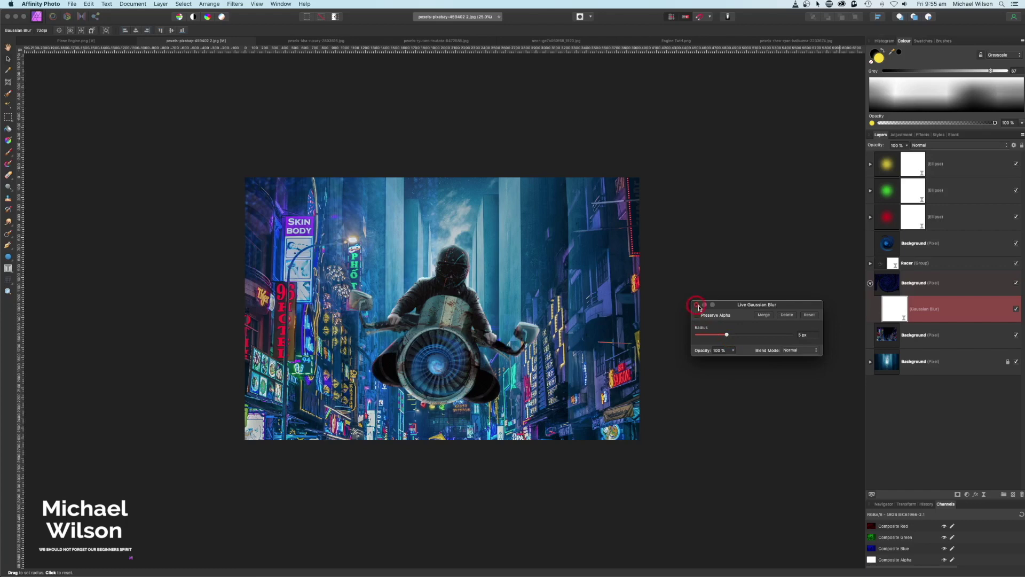
left_click(873, 284)
Scale the blurred string-lights layer with the Move Tool until it covers the whole canvas, and deselect it
left_click(8, 58)
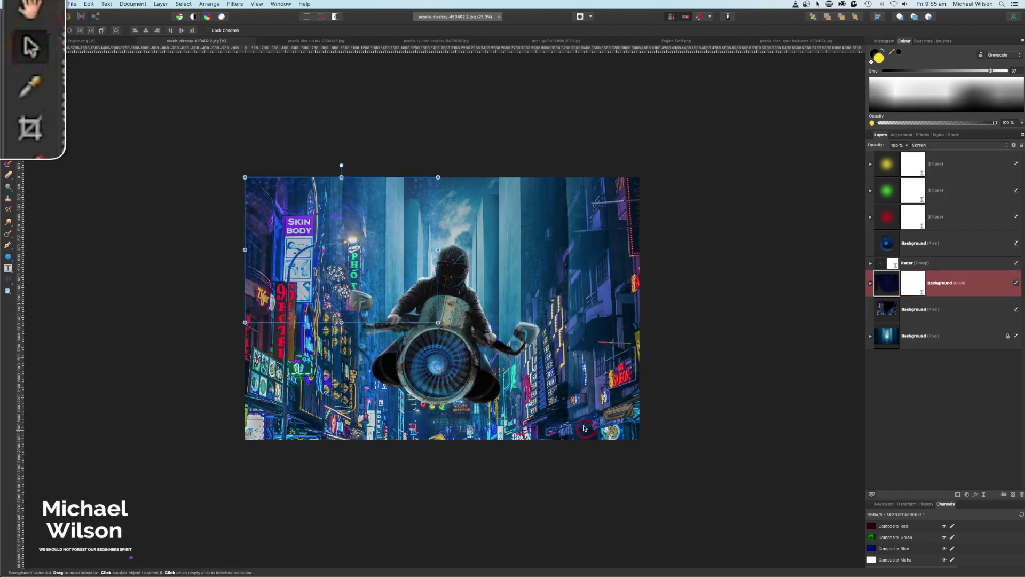
left_click_drag(438, 322, 614, 441)
left_click_drag(614, 308, 635, 309)
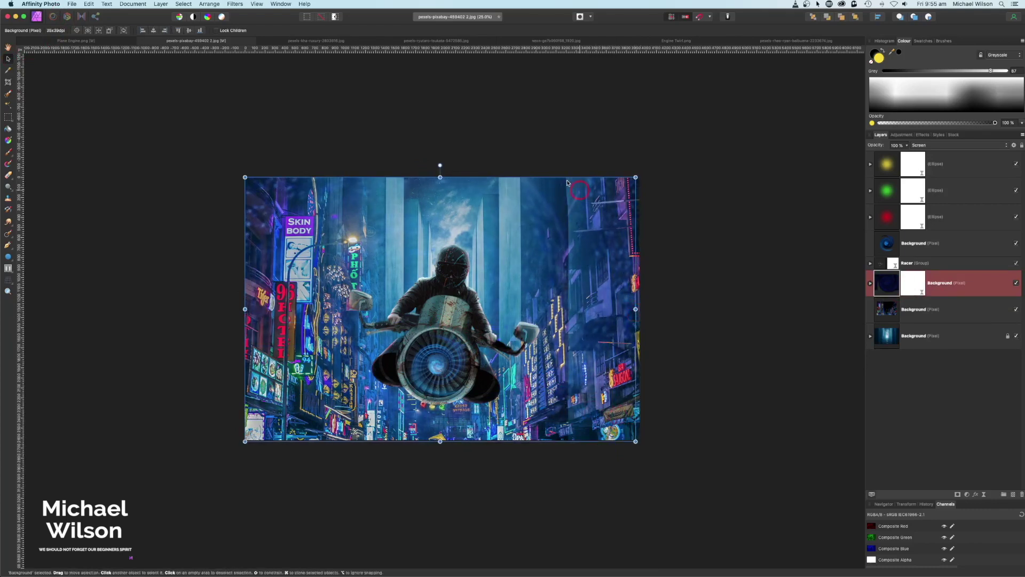
left_click(678, 286)
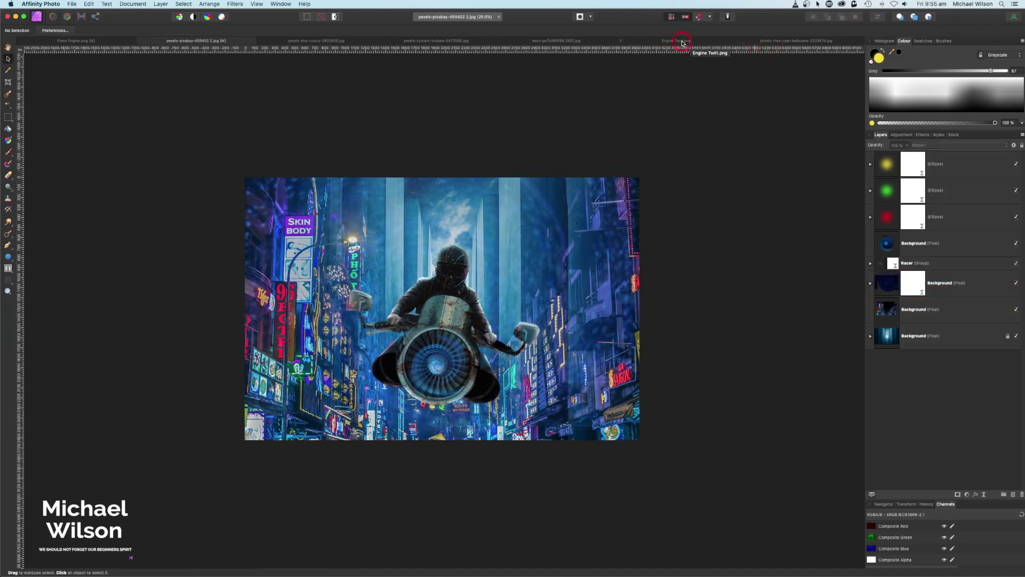
Copy the background layer of the flame photo and return to the city composite document
left_click(765, 41)
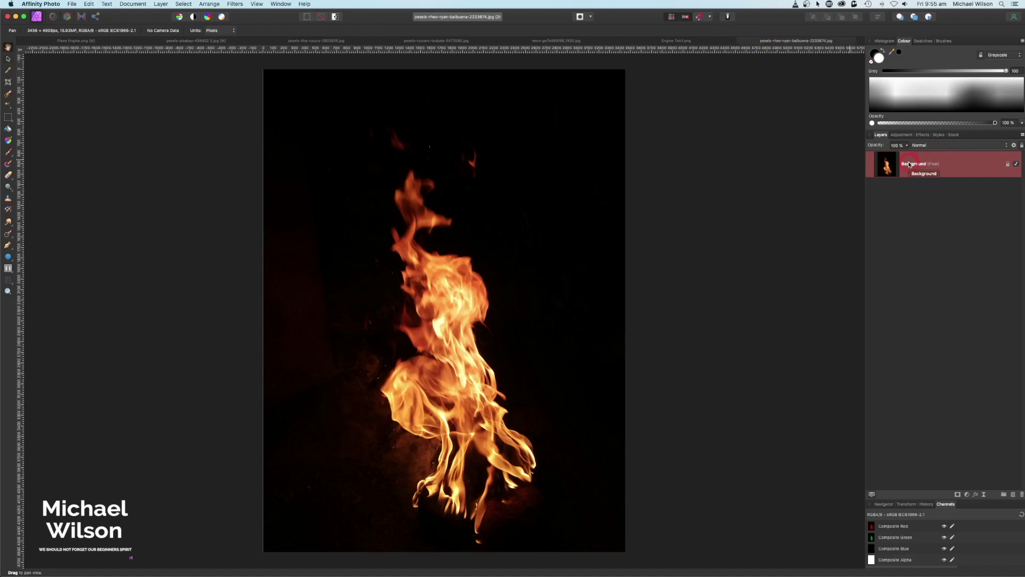
left_click(189, 40)
left_click(134, 79)
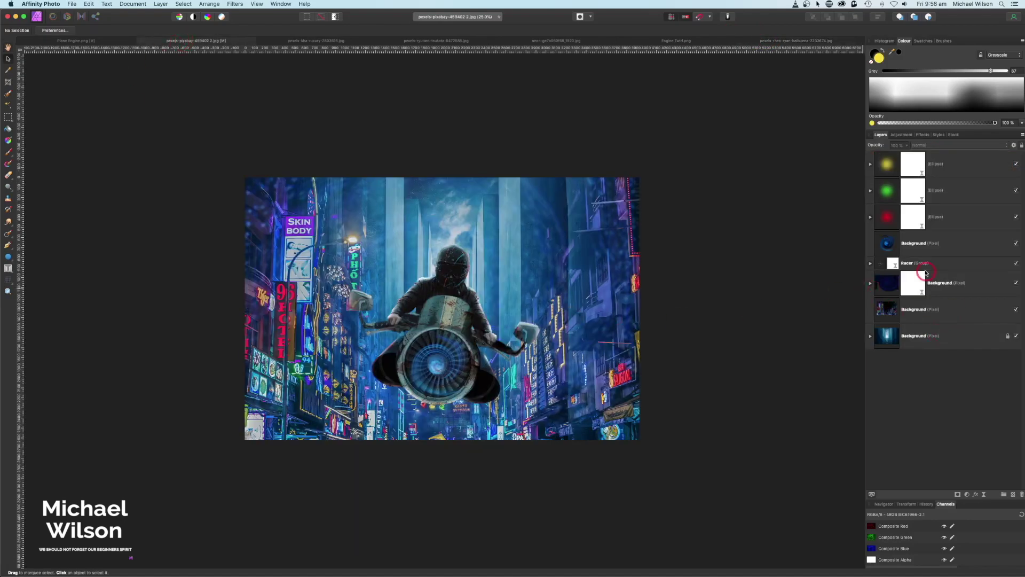
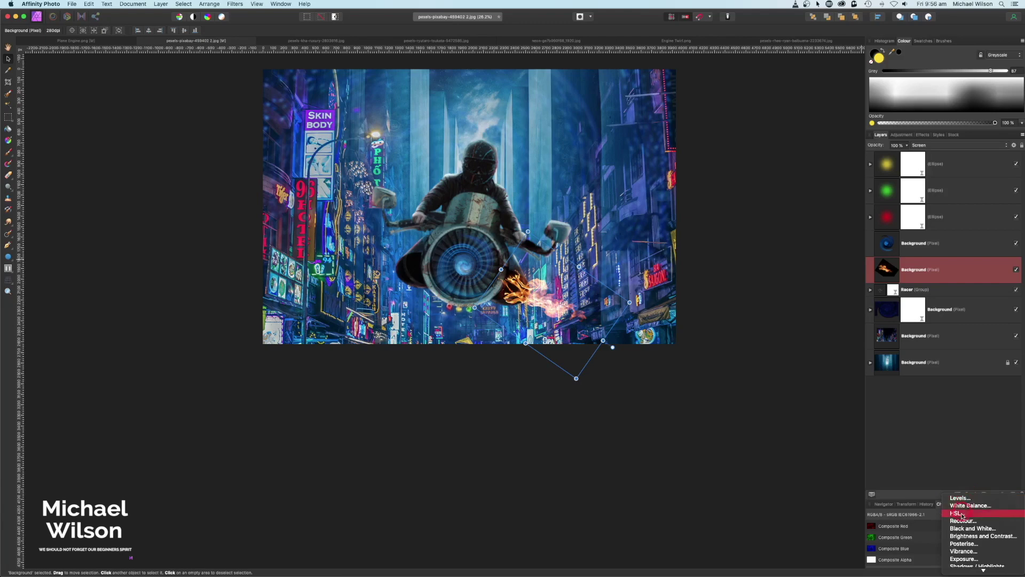
Add a Recolour adjustment, nest it inside the flame layer, and shift its hue to turquoise
left_click(963, 521)
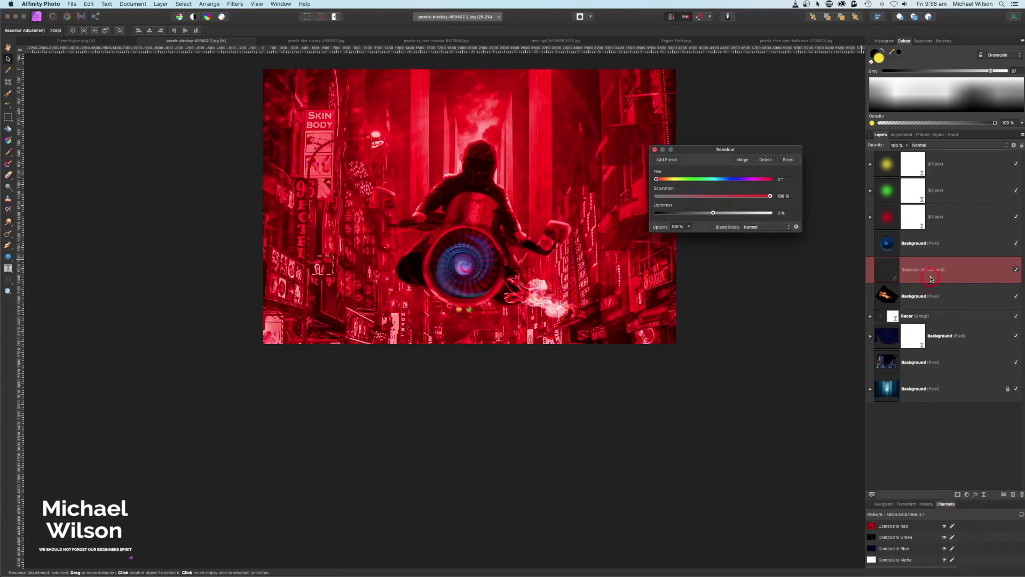
left_click_drag(932, 272, 963, 300)
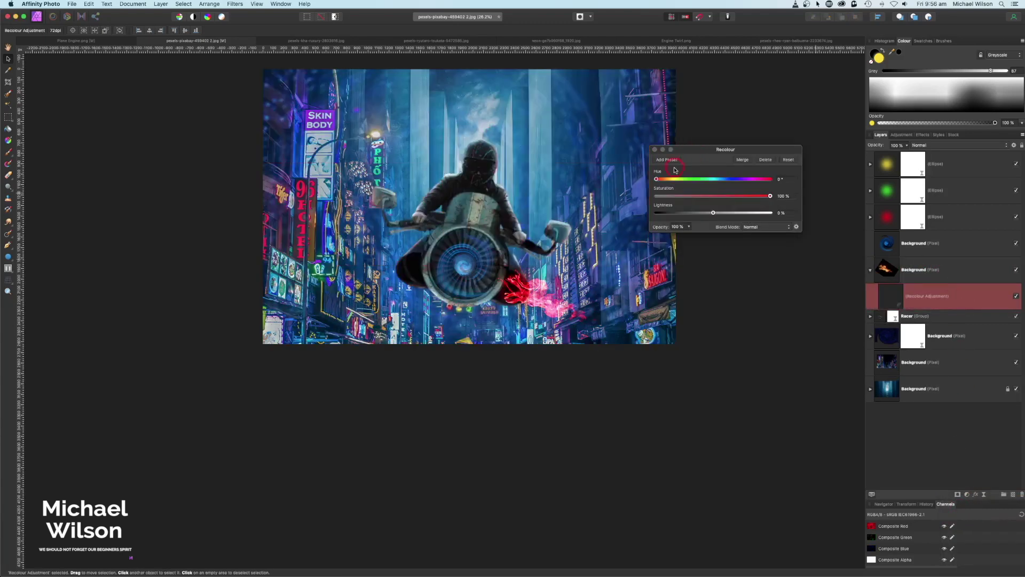
left_click_drag(659, 180, 711, 184)
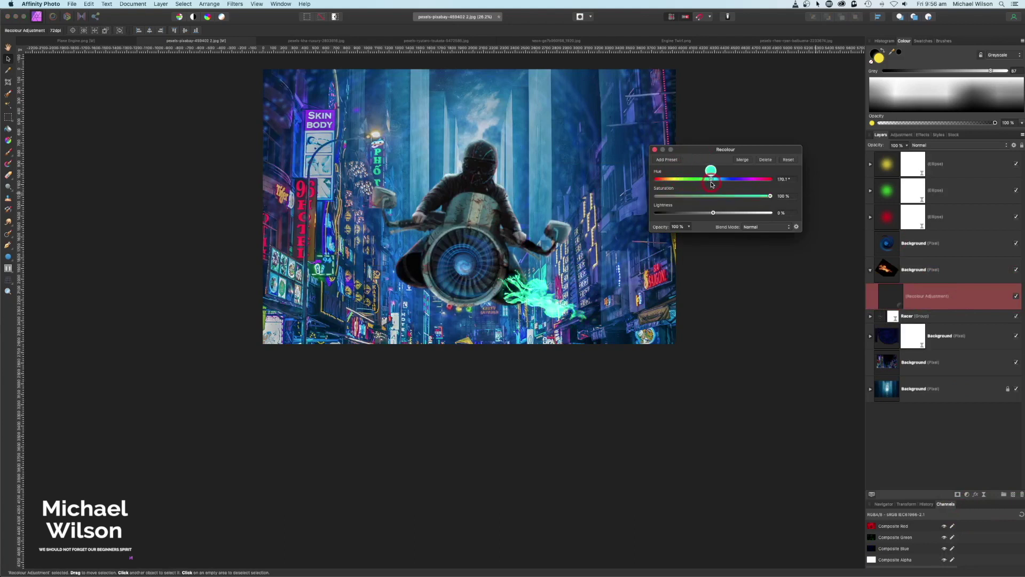
Duplicate the turquoise flame, flip the copy horizontally, and position it at the exhaust on the opposite side of the turbine
left_click(889, 270)
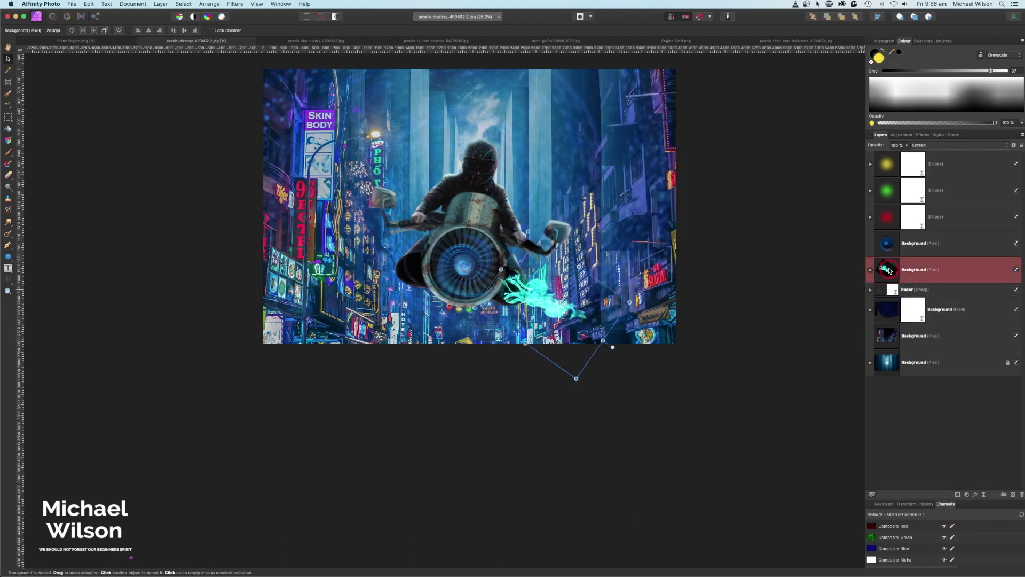
key("super+j")
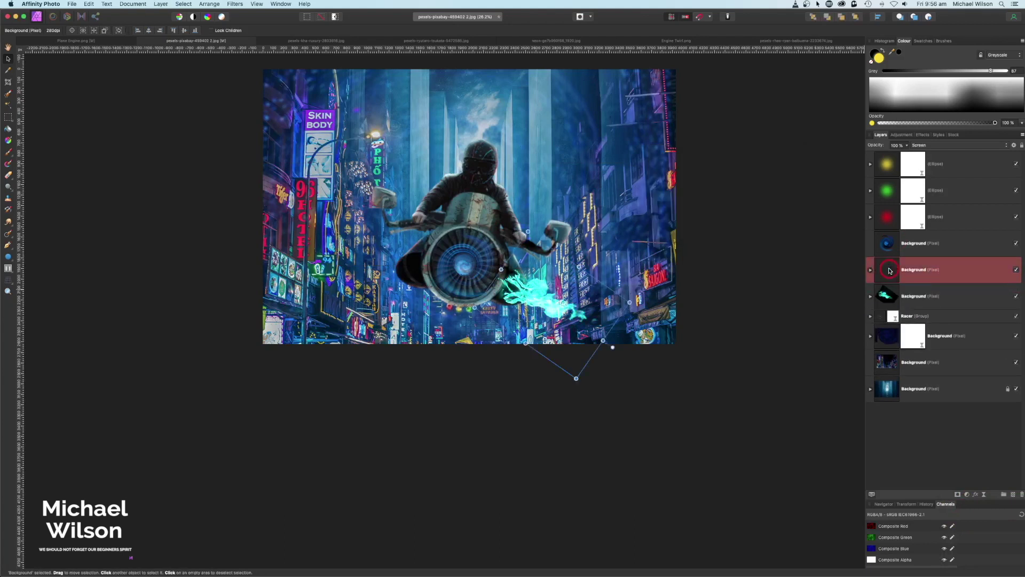
left_click(209, 4)
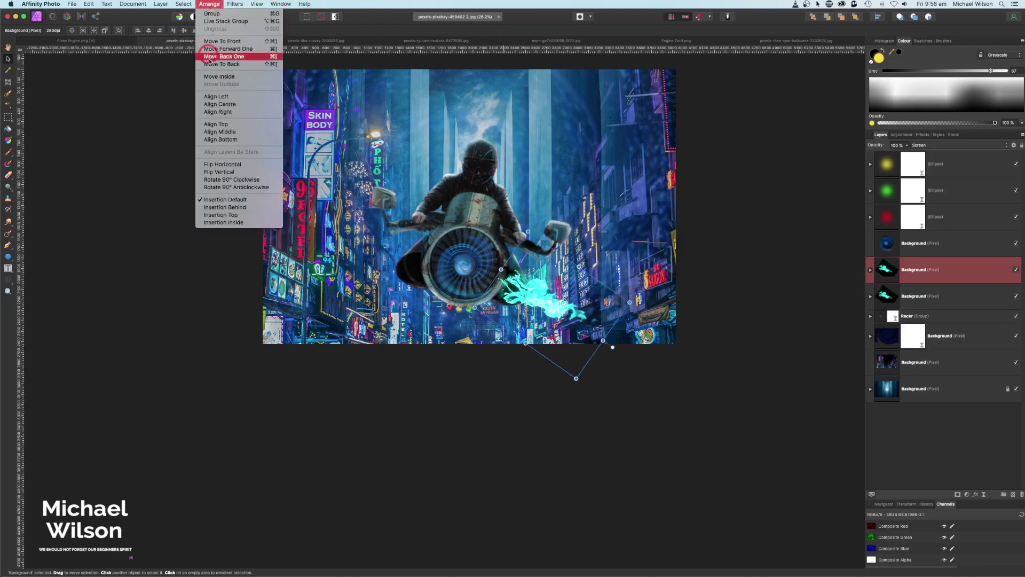
left_click(223, 164)
left_click_drag(585, 290, 363, 276)
Mask the flipped turquoise flame copy and paint black on the mask at 24% brush flow to trim the flame beside the turbine
left_click(911, 272)
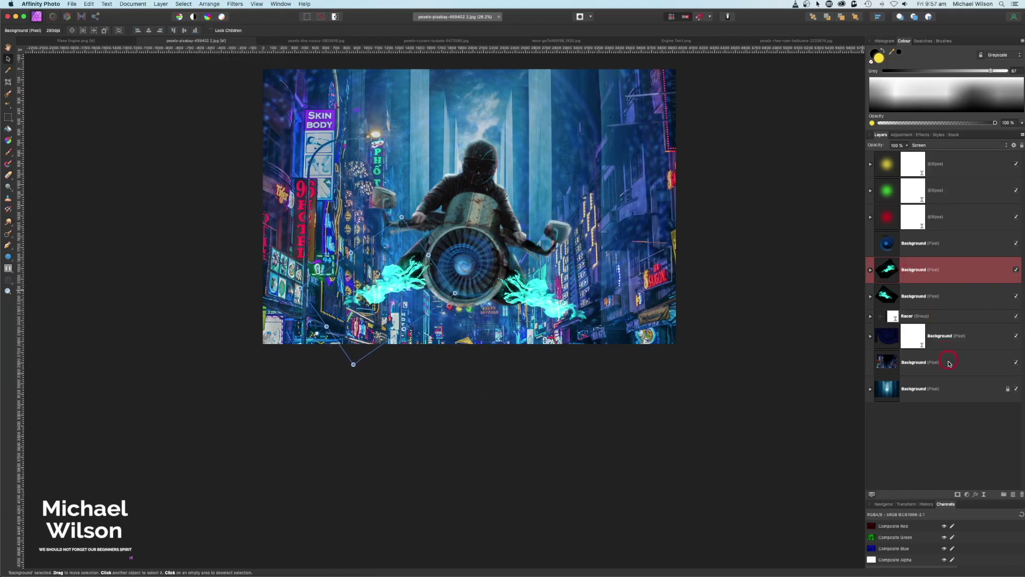
left_click(956, 490)
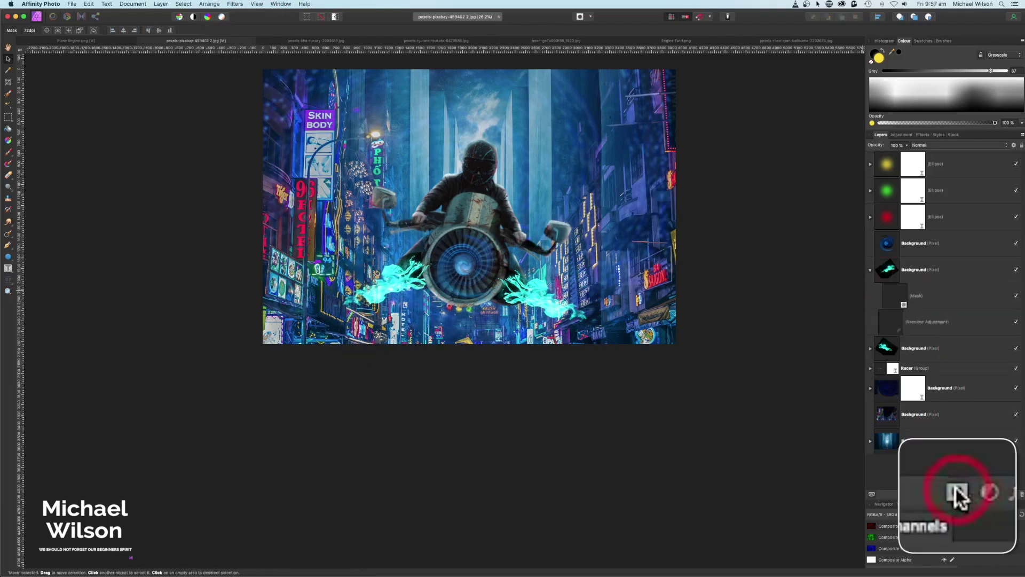
left_click(8, 152)
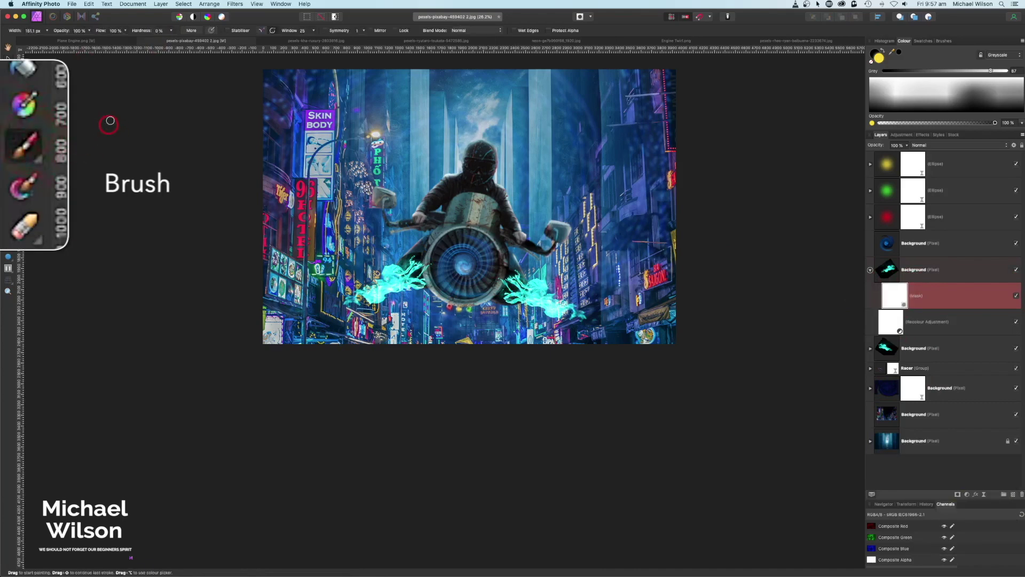
left_click_drag(91, 32, 75, 33)
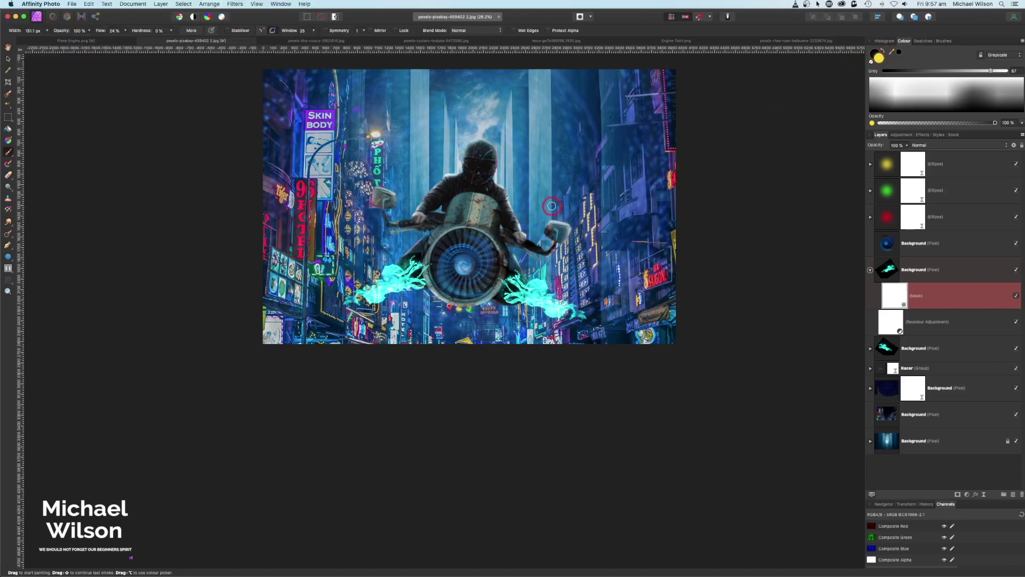
key("x")
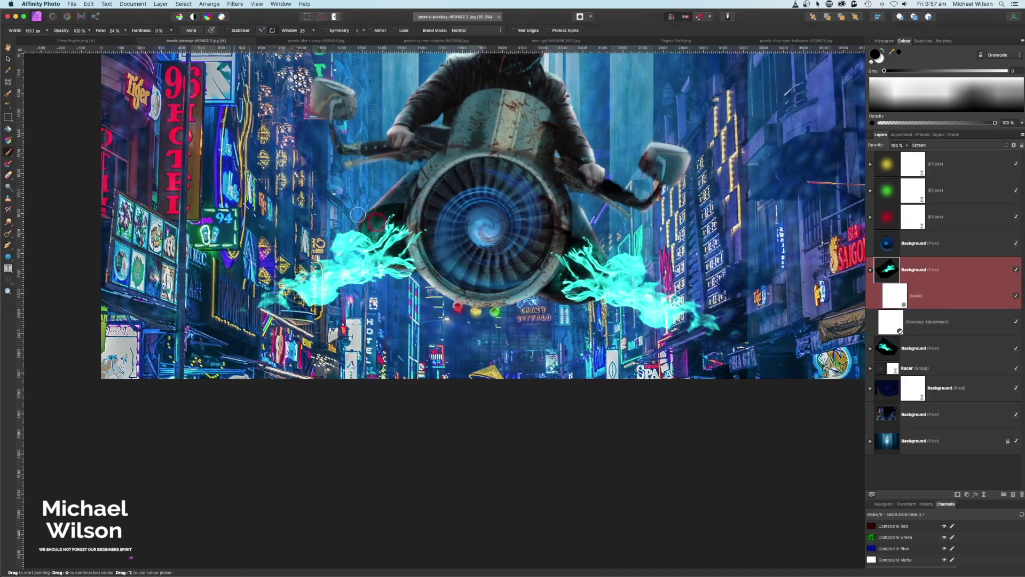
mouse_move(383, 219)
left_mouse_down()
mouse_move(417, 245)
mouse_move(397, 223)
mouse_move(422, 230)
mouse_move(422, 261)
mouse_move(409, 245)
mouse_move(411, 280)
mouse_move(394, 281)
mouse_move(416, 278)
mouse_move(380, 280)
mouse_move(408, 268)
mouse_move(405, 228)
mouse_move(377, 218)
mouse_move(338, 233)
mouse_move(328, 242)
mouse_move(359, 231)
mouse_move(334, 254)
left_mouse_up()
key("x")
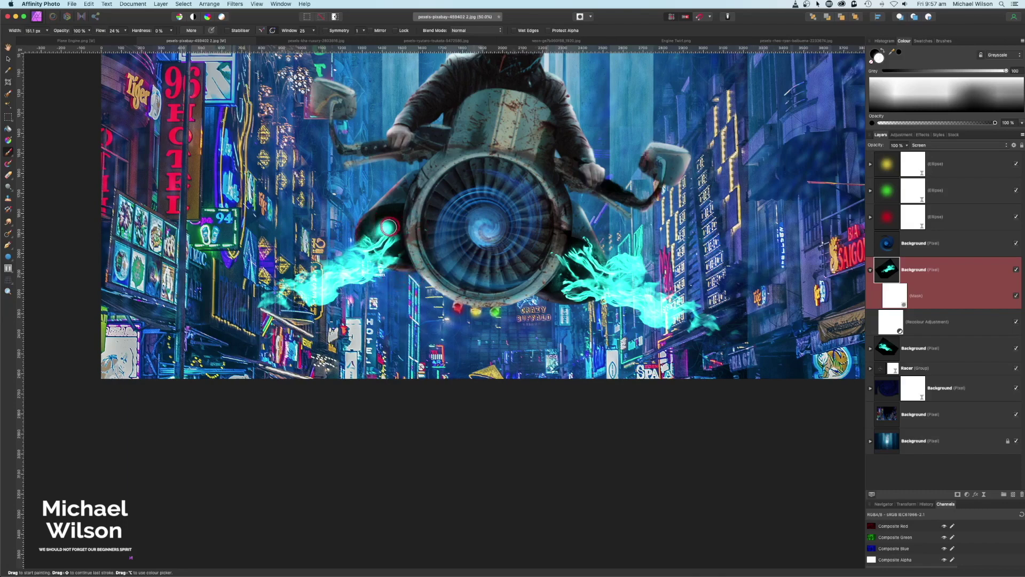
left_click(900, 299)
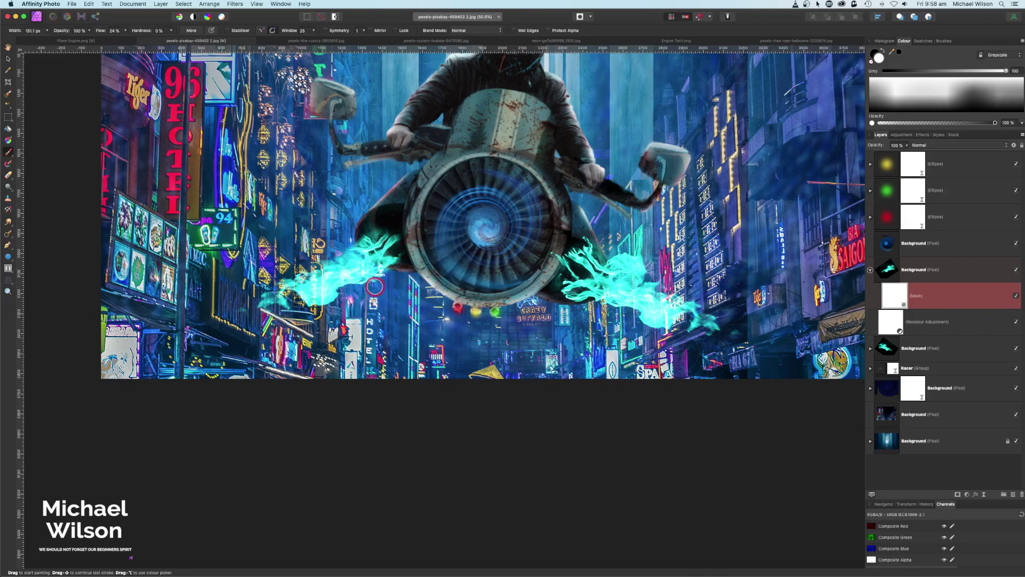
left_click(870, 271)
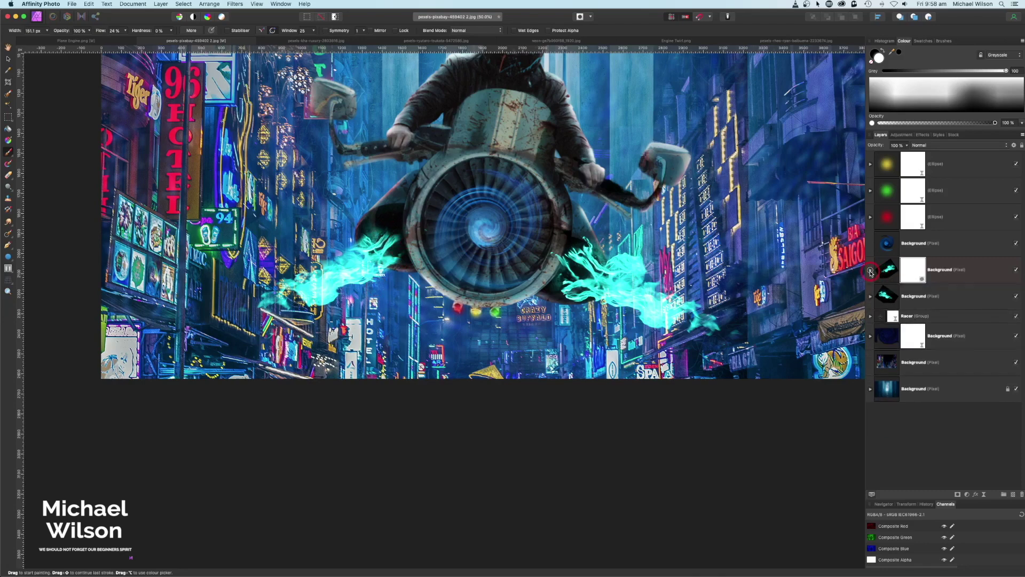
Add a mask to the original turquoise flame layer and paint out its upper wisps where it meets the exhaust
left_click(871, 297)
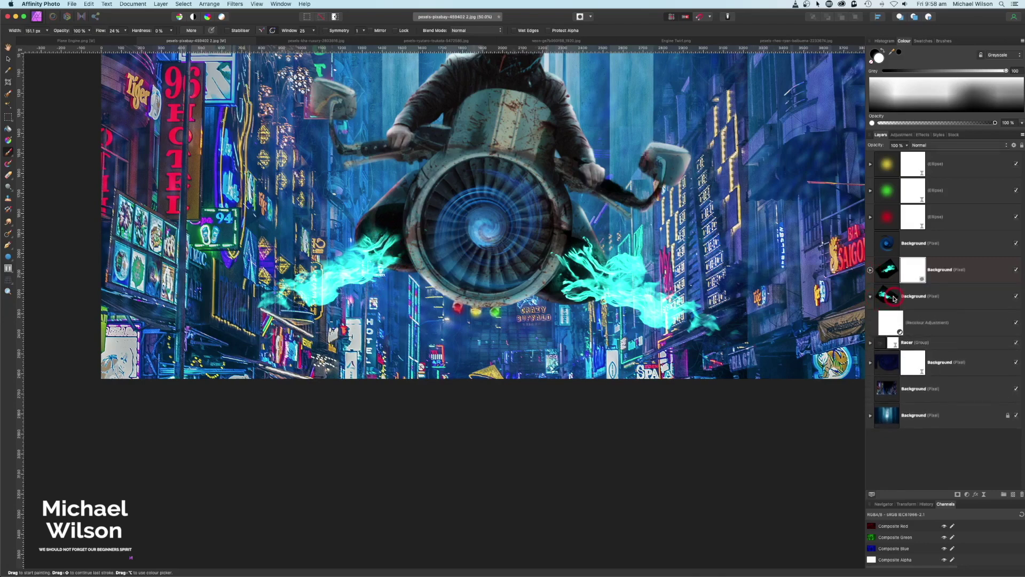
left_click(894, 298)
left_click(958, 495)
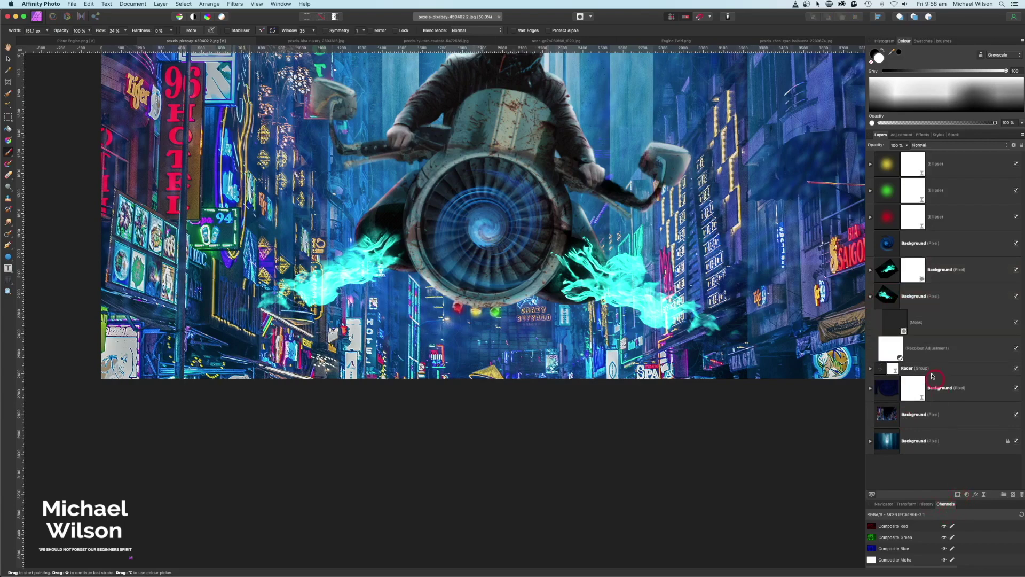
left_click(894, 324)
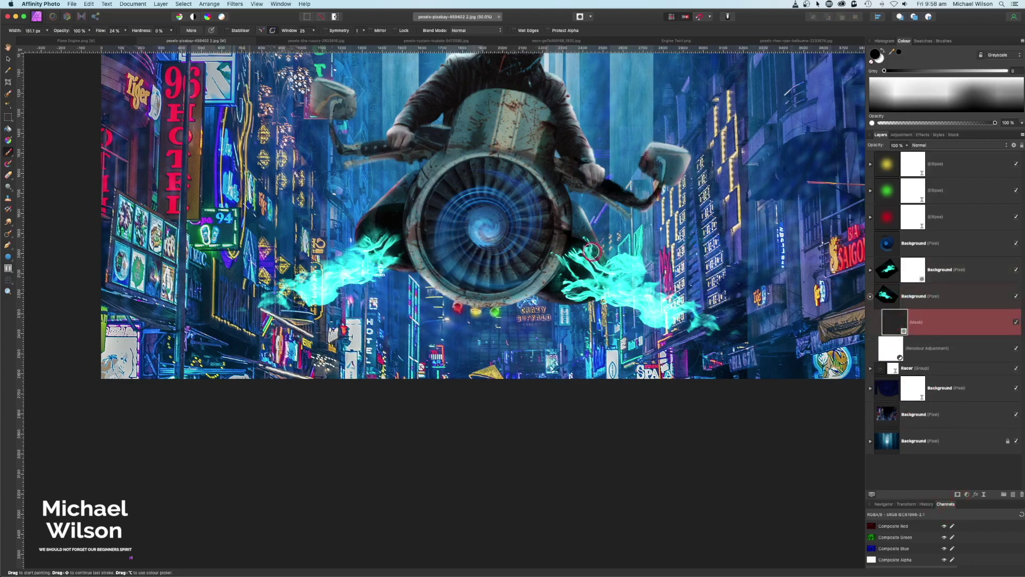
mouse_move(590, 247)
left_mouse_down()
mouse_move(558, 266)
mouse_move(559, 257)
mouse_move(565, 297)
mouse_move(573, 297)
mouse_move(555, 287)
mouse_move(562, 251)
mouse_move(621, 250)
left_mouse_up()
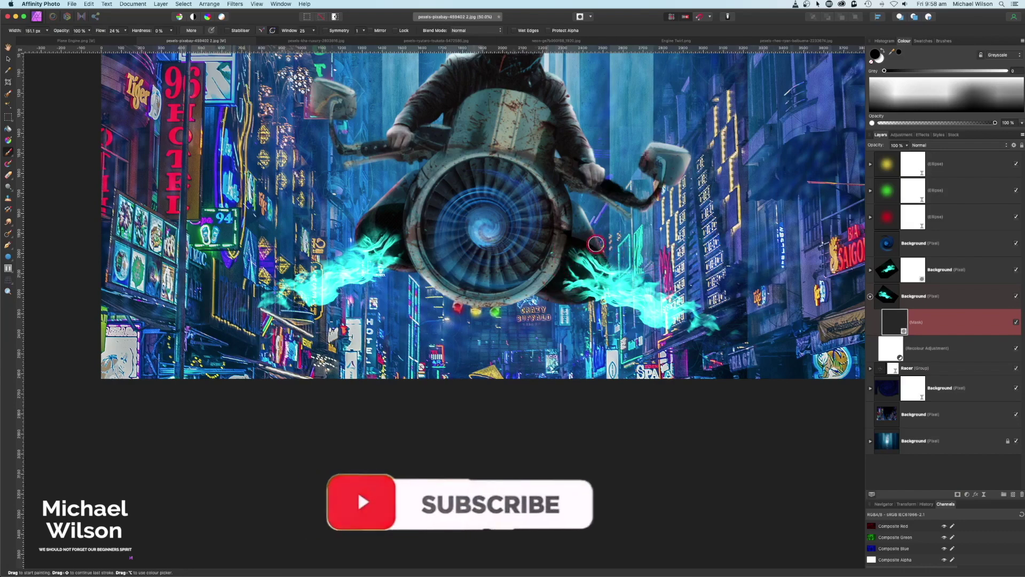
left_click(870, 296)
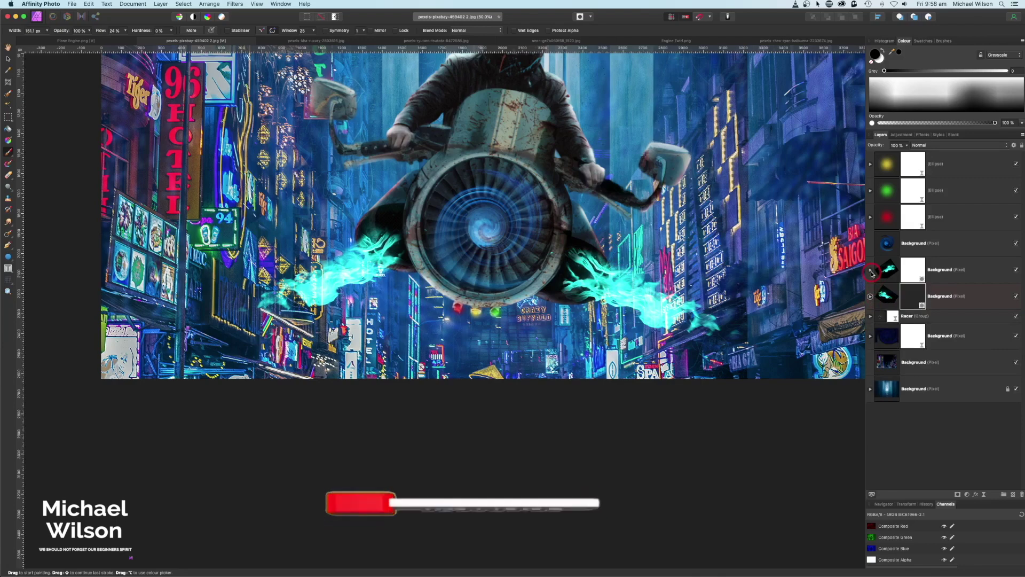
Select all the composite's layers and create a merged copy with Merge Visible
key("super+0")
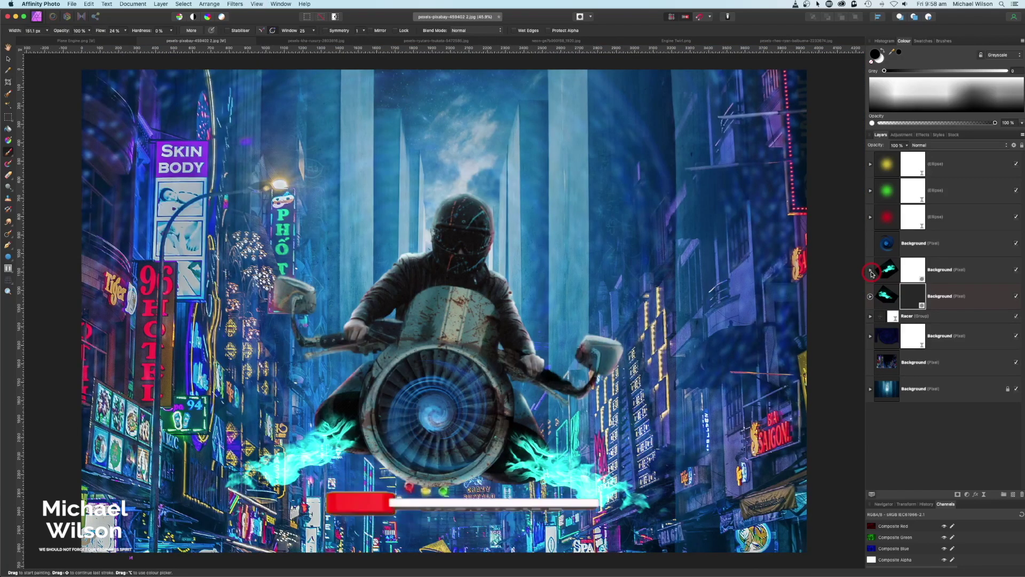
key("super+minus")
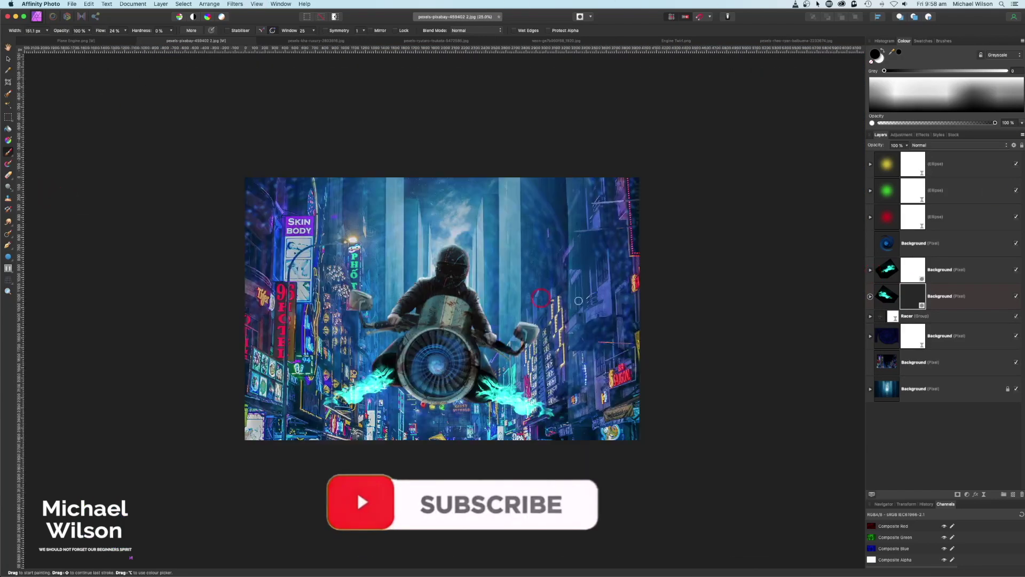
left_click(934, 171)
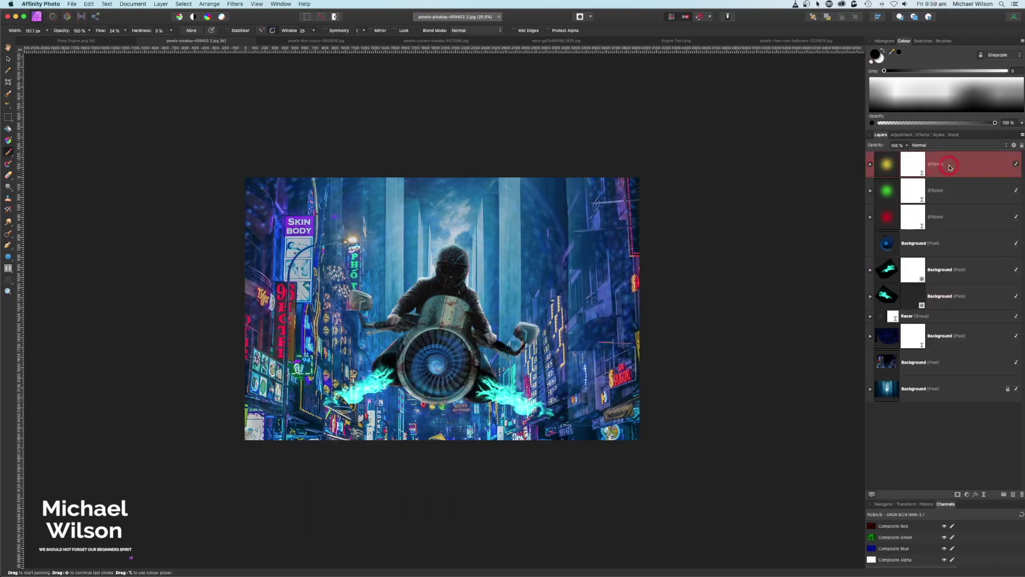
left_click(920, 394, "shift")
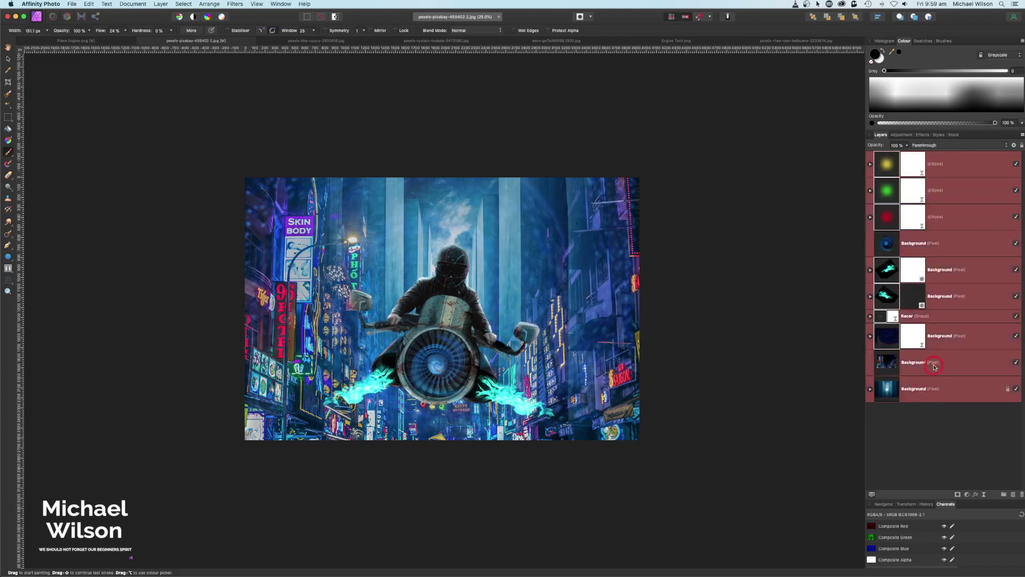
left_click(162, 4)
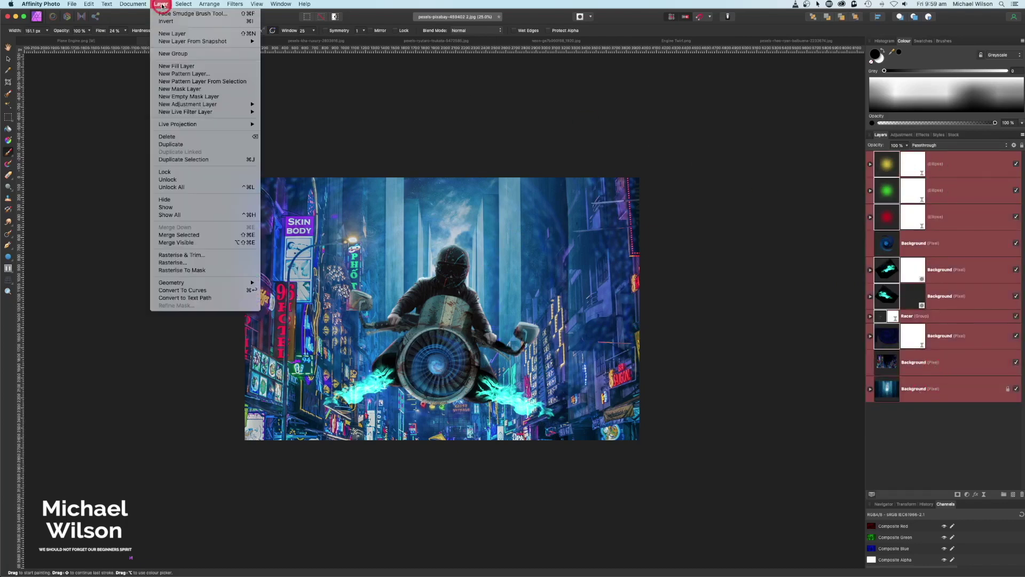
left_click(176, 242)
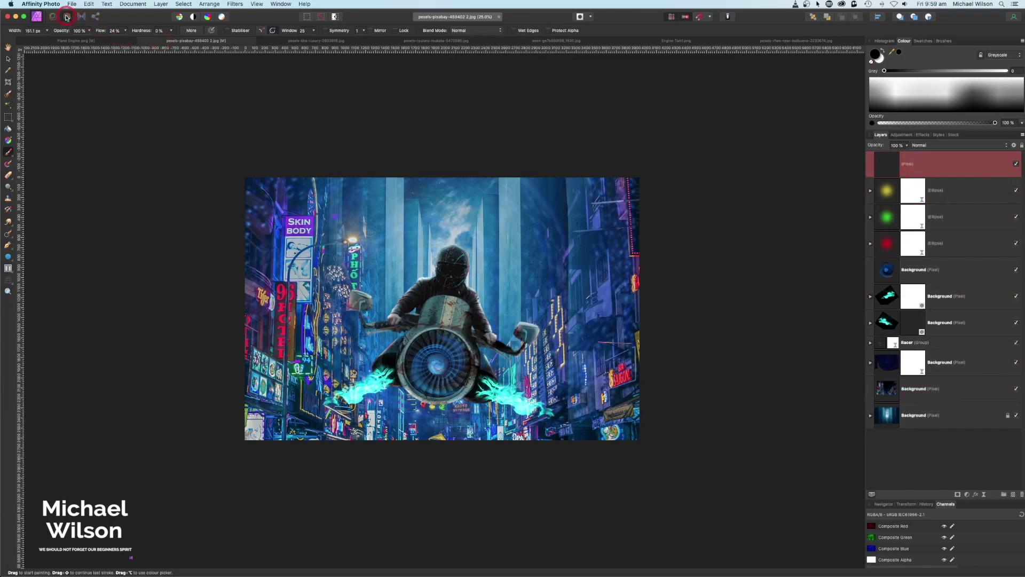
Open the merged layer in the Develop Persona, raise clarity to 94% and lower contrast to -13%
left_click(66, 17)
left_click(931, 151)
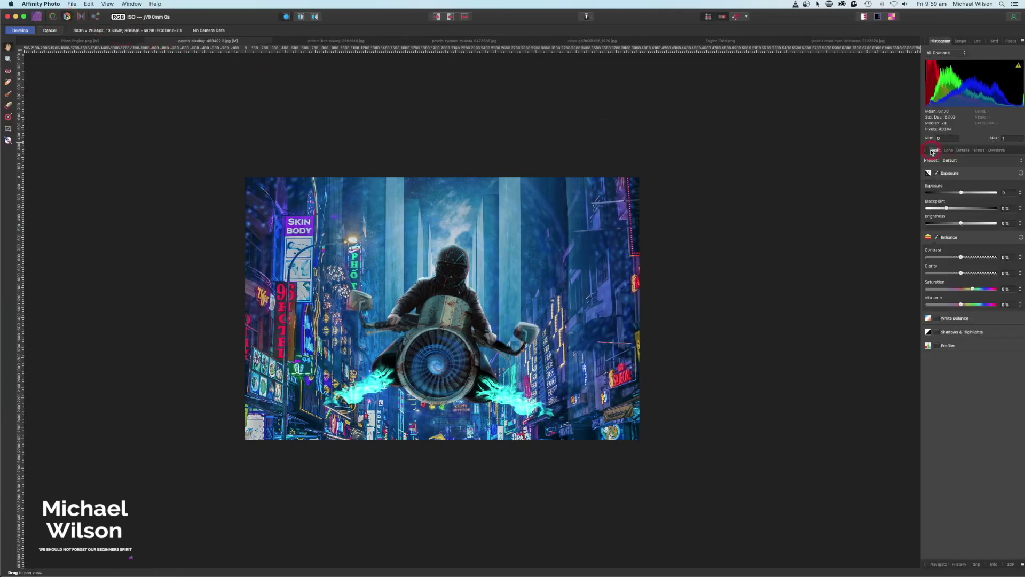
left_click_drag(963, 276, 989, 274)
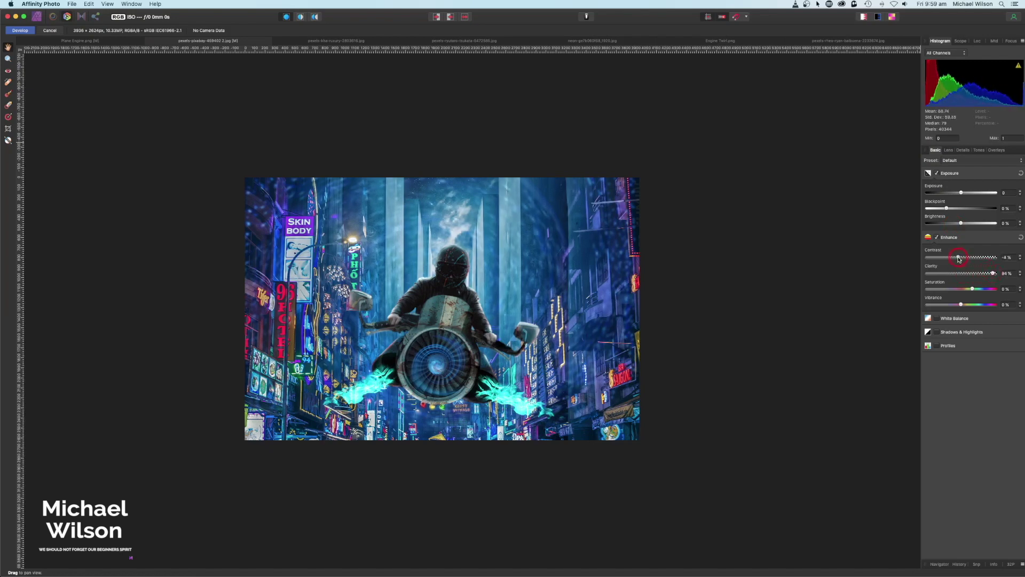
left_click_drag(958, 259, 955, 260)
Enable Detail Refinement with a radius of 51% and an amount of 50%, and turn on Noise Addition
left_click(964, 150)
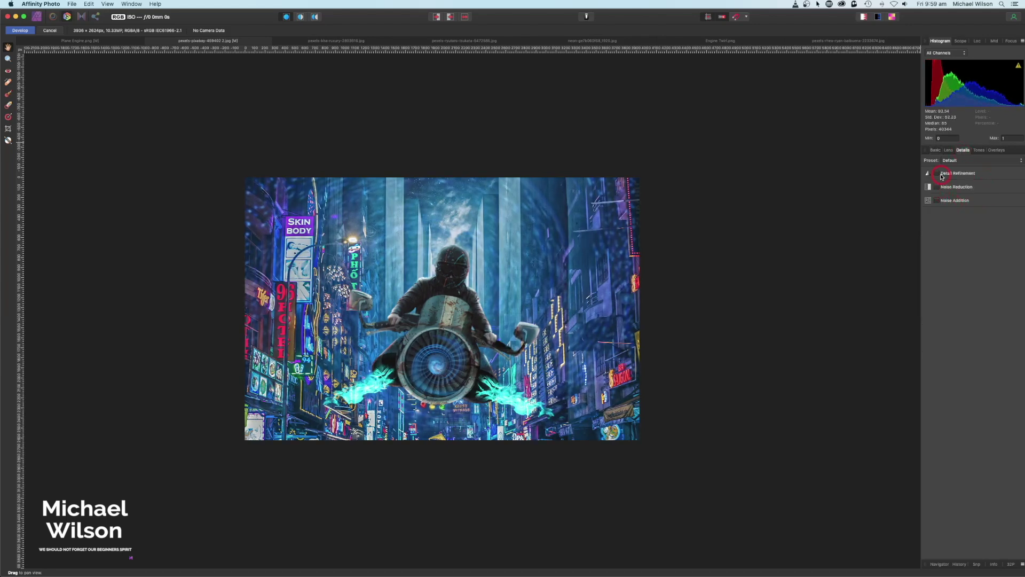
left_click(942, 177)
left_click_drag(931, 194, 957, 208)
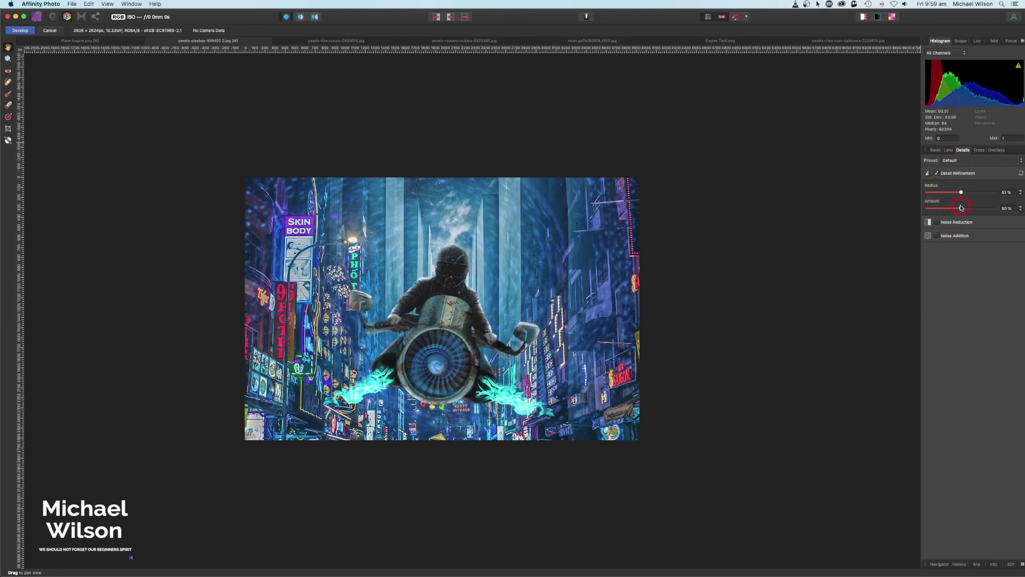
left_click(936, 236)
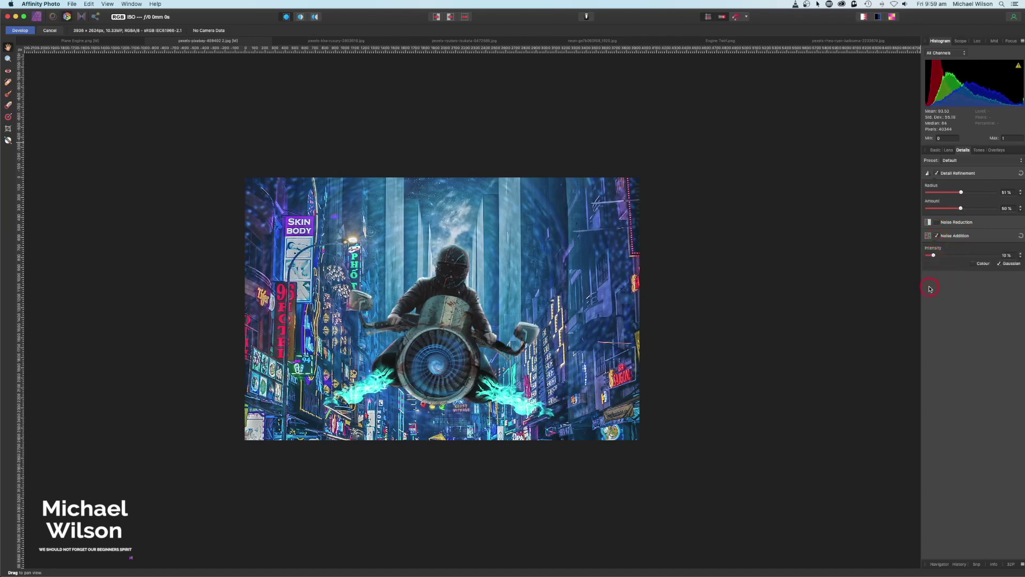
Lower the overall exposure slightly in the basic settings and develop the merged layer
left_click(935, 151)
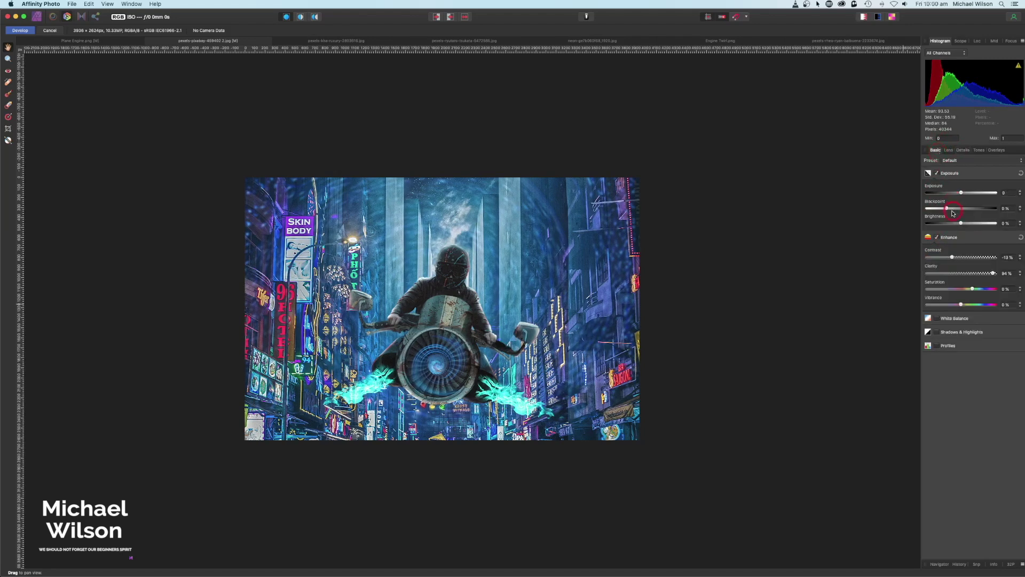
left_click_drag(961, 196, 955, 195)
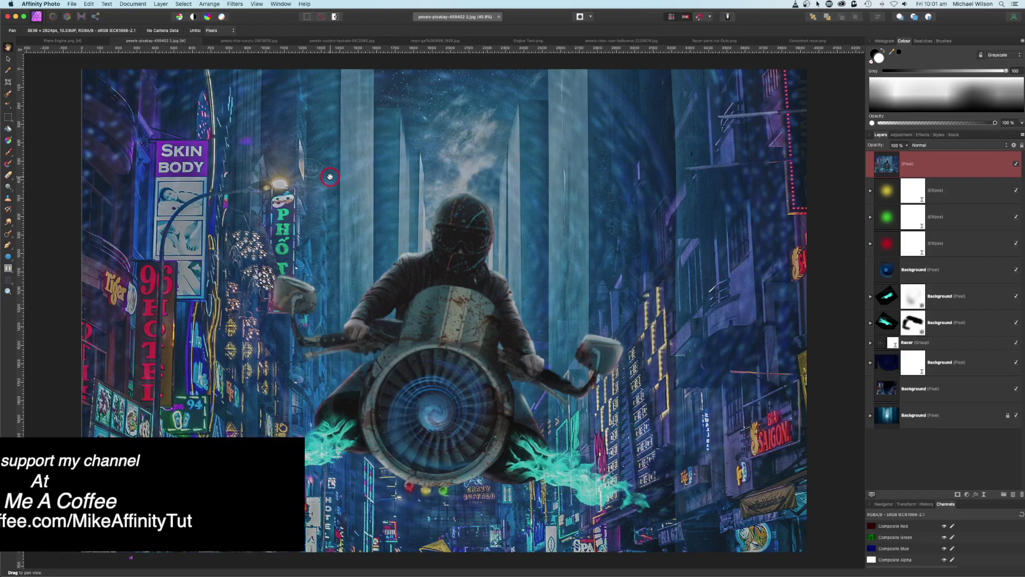
View the racer parts cut-outs and completed racer documents, and return to the city composite document
left_click(696, 41)
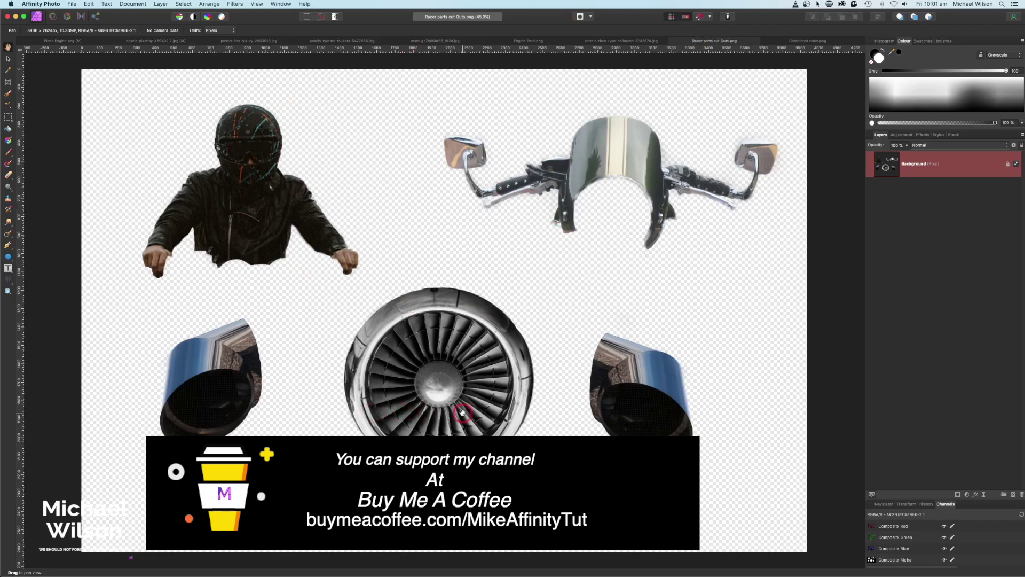
left_click(803, 41)
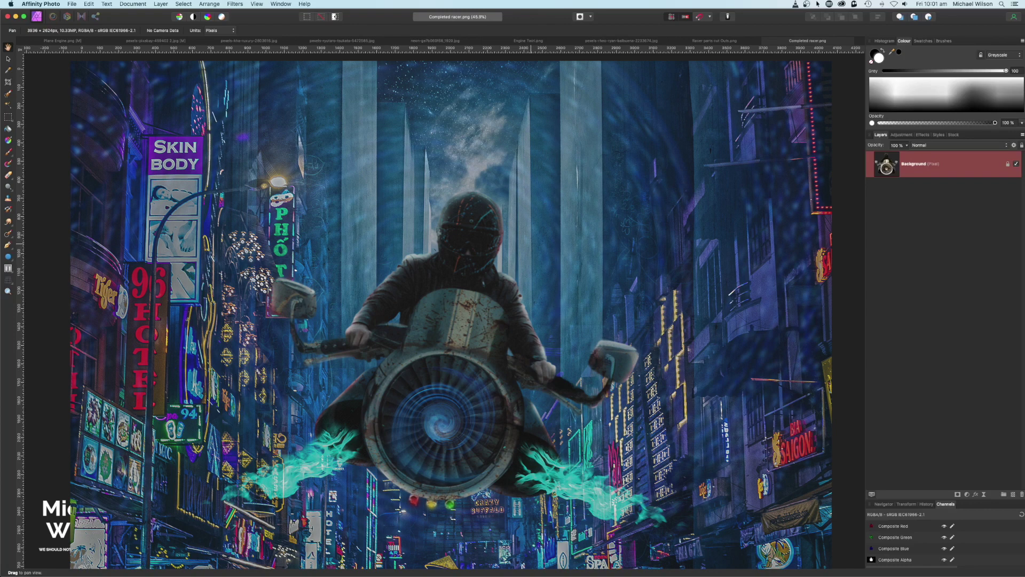
left_click(158, 42)
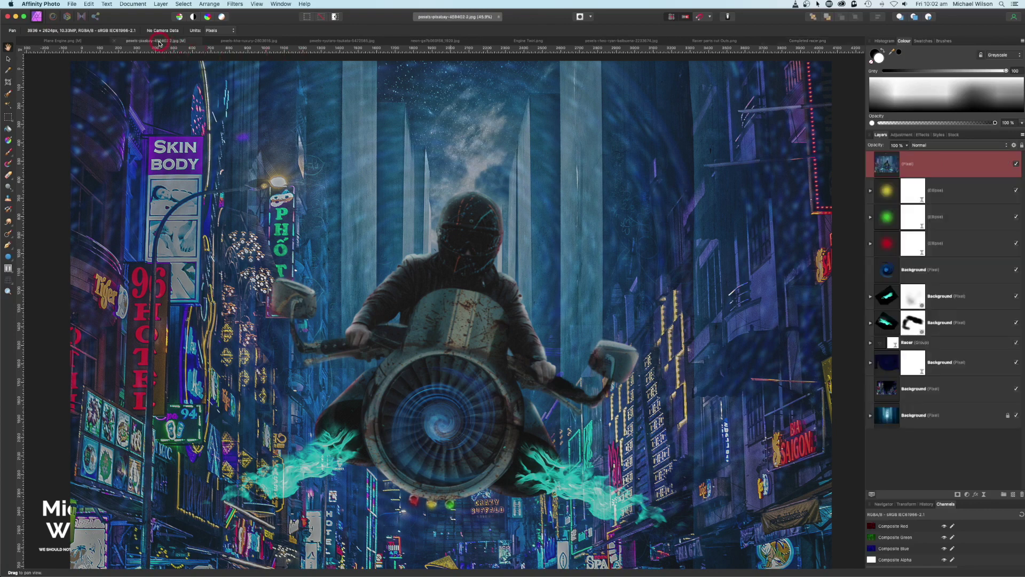